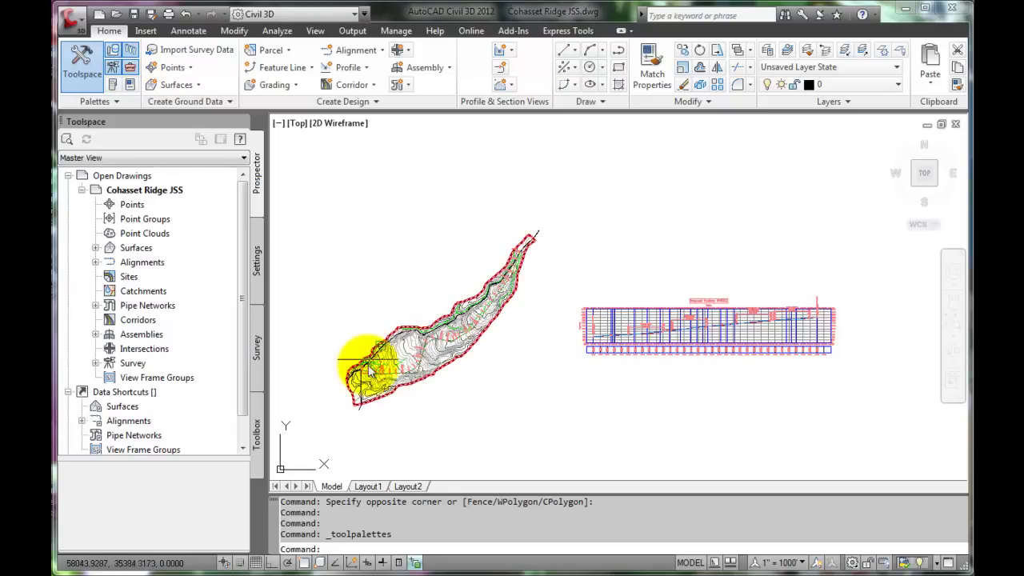
Step: Select the Cohasset Ridge surface and open the Assembly dropdown's Create Assembly option
left_click(457, 320)
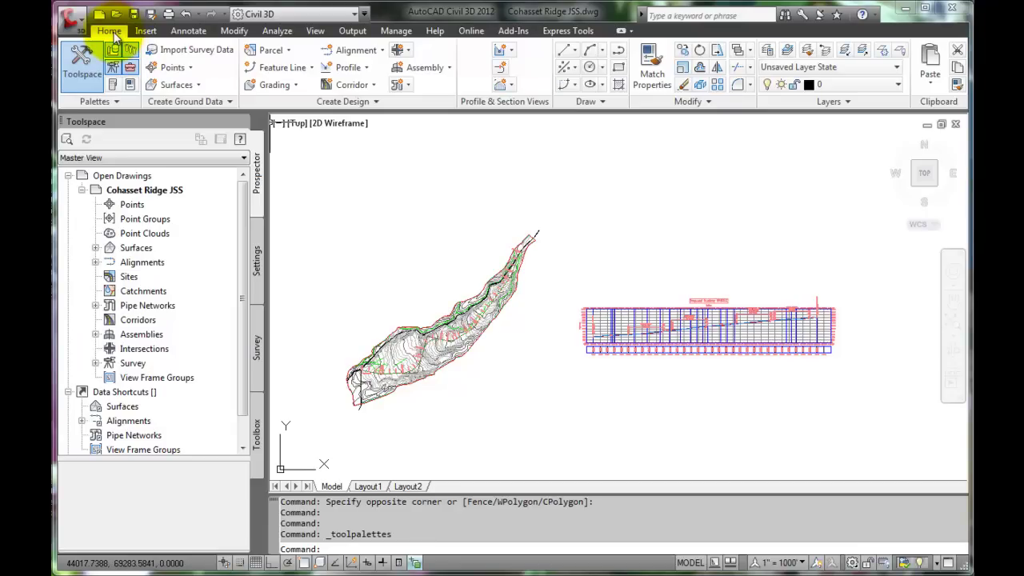
left_click(449, 68)
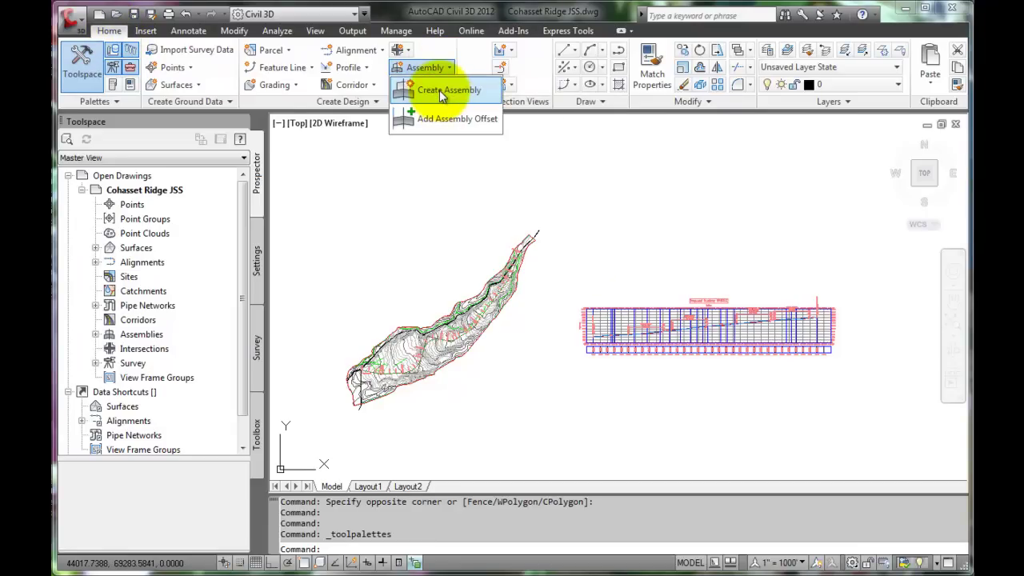
Step: Define assembly 'Rural 24W-4SH-2-1DL' with a description and Undivided Crowned Road assembly type
left_click(439, 88)
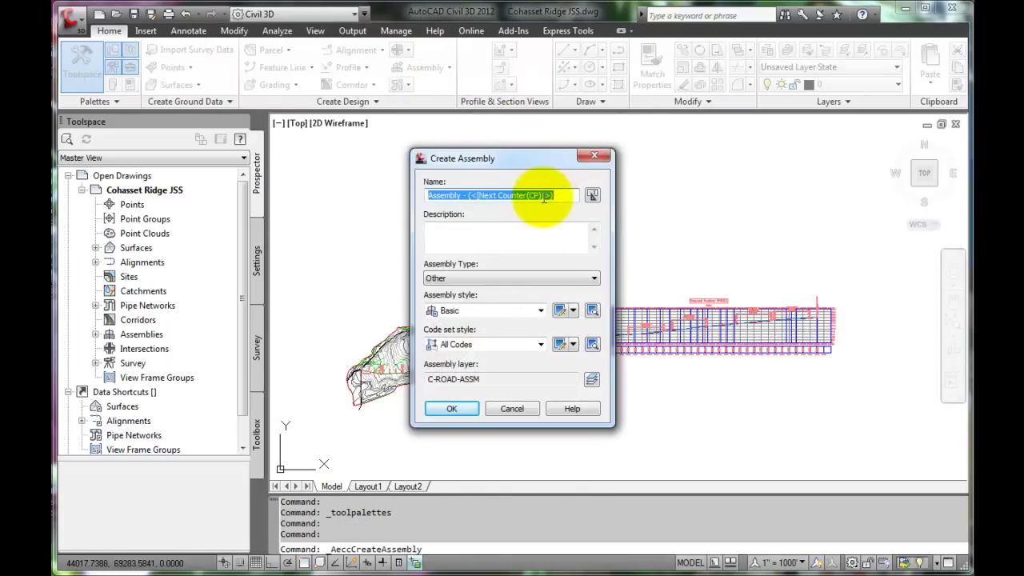
type("Rural 24W-4S")
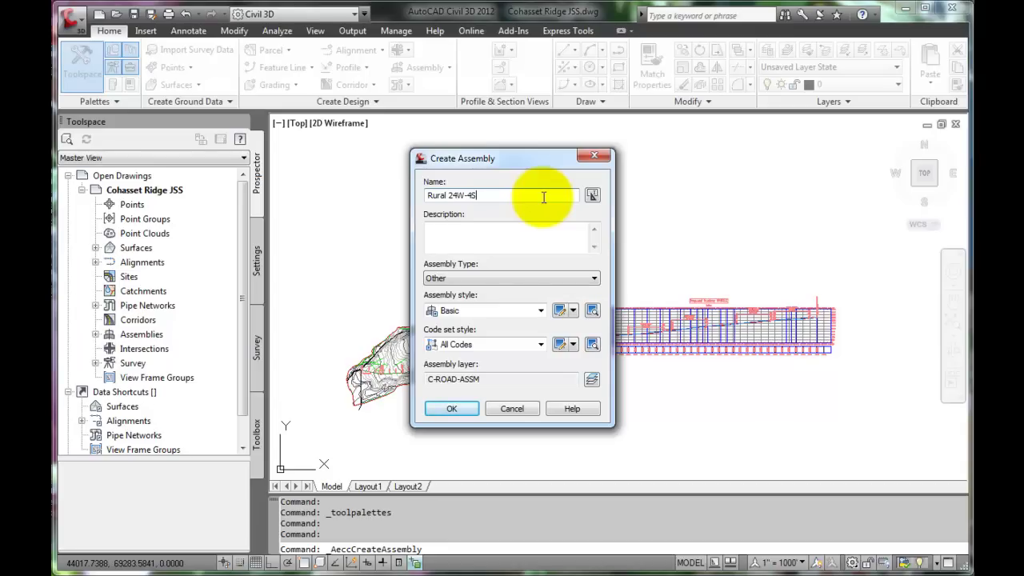
type("-2-1DL")
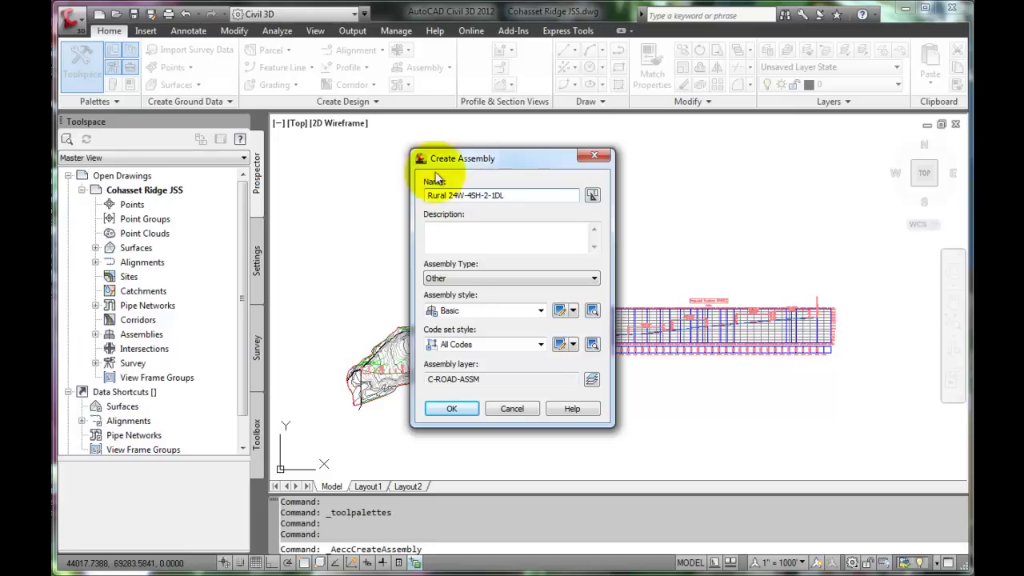
left_click(431, 228)
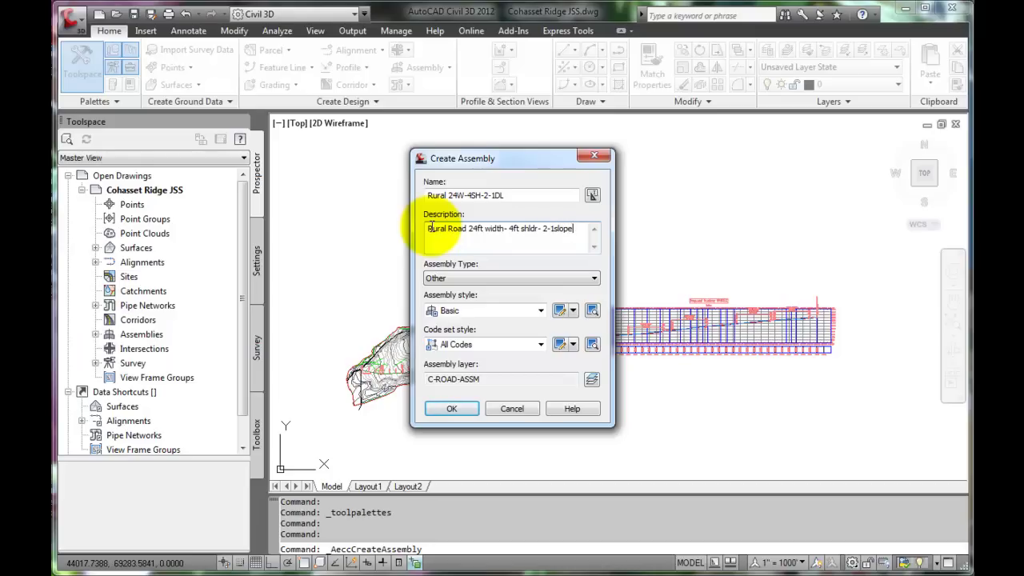
type("aylight point")
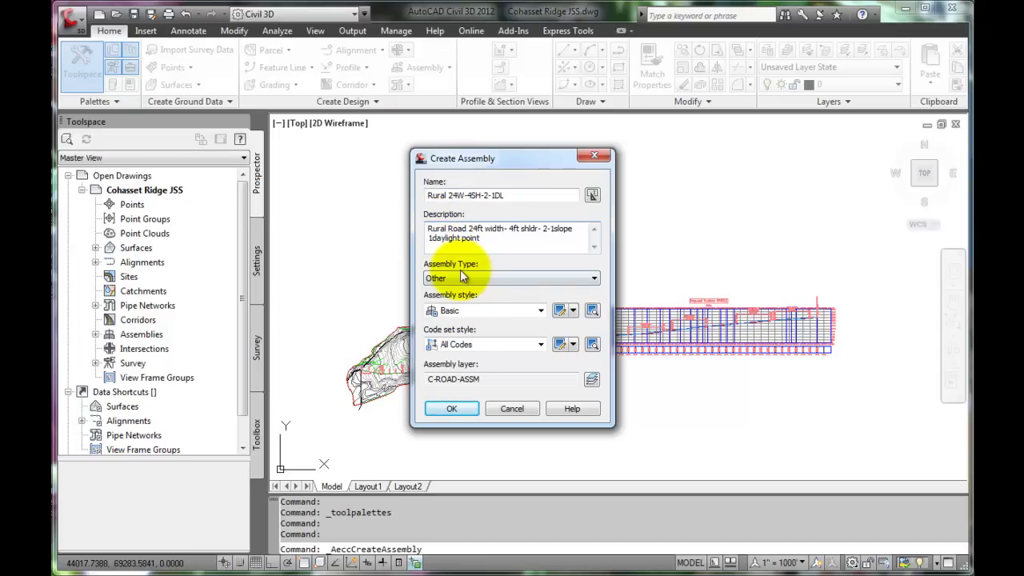
left_click(595, 277)
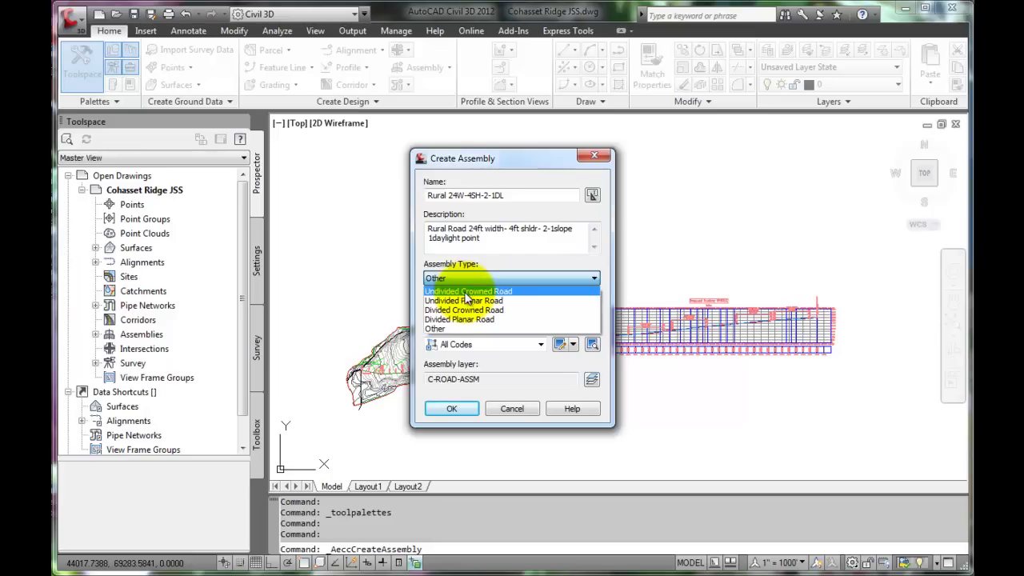
left_click(472, 292)
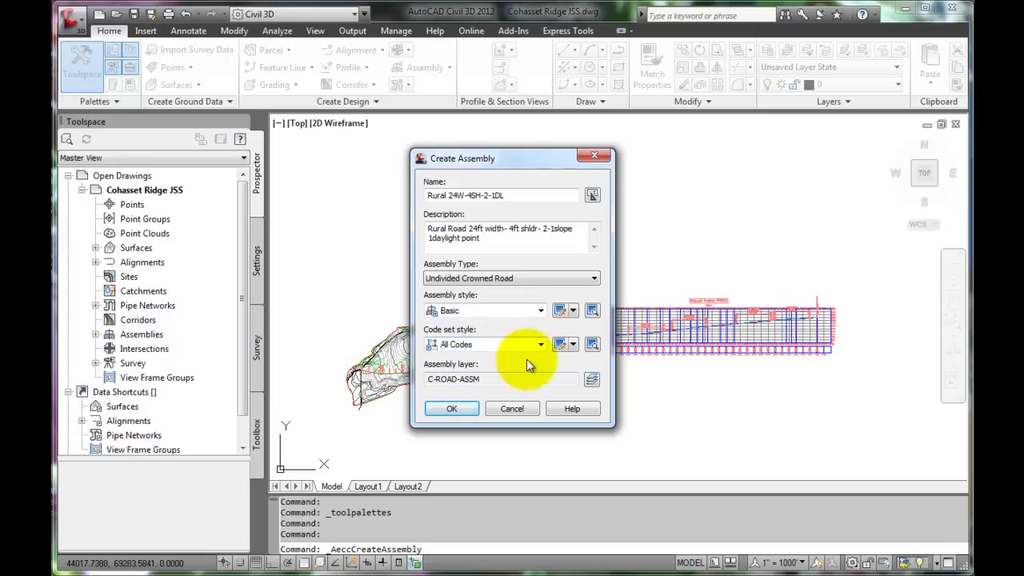
left_click(455, 409)
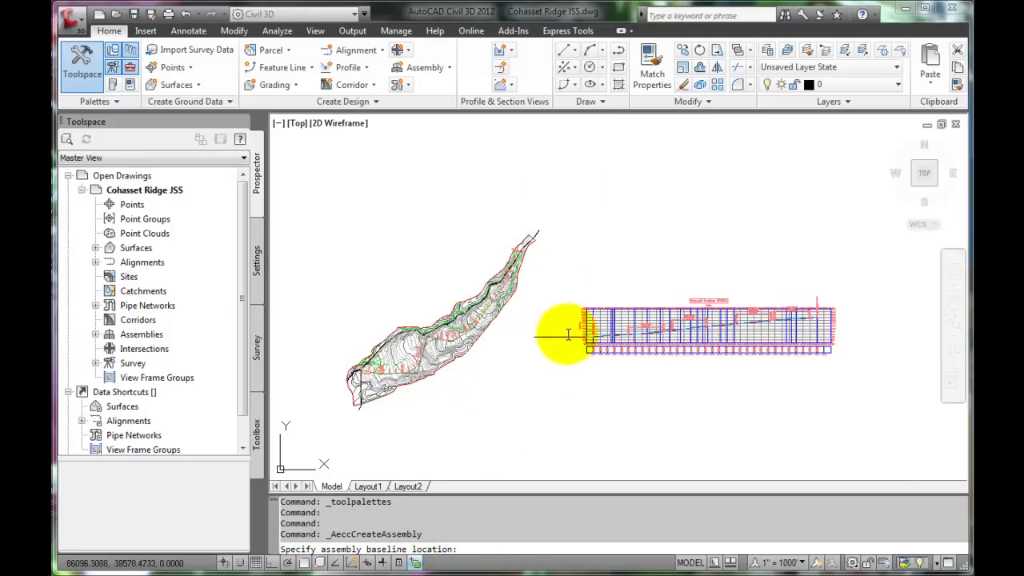
Step: Zoom in and place the assembly baseline in empty space left of the profile view
scroll(566, 356, "up", 4)
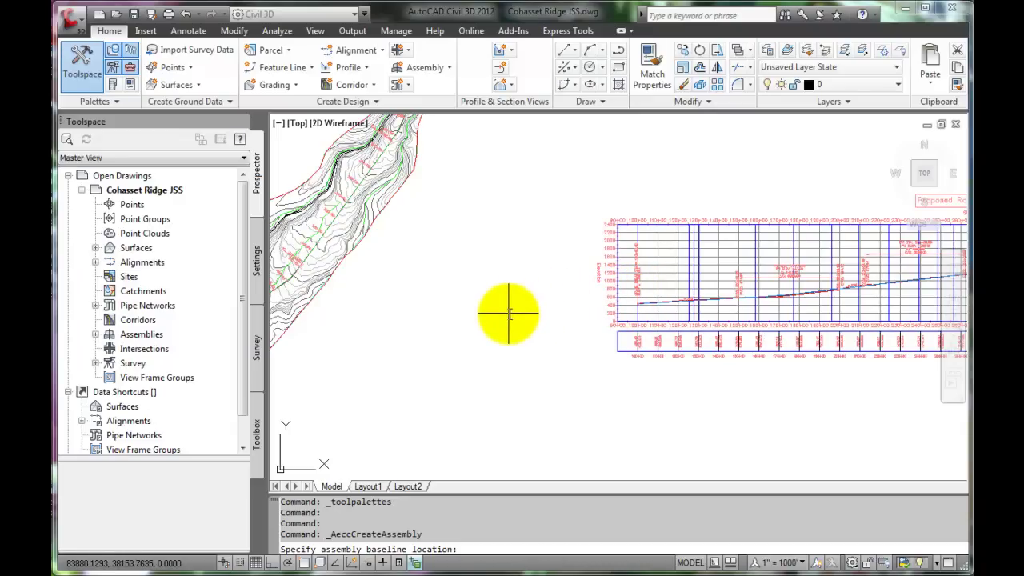
left_click(509, 313)
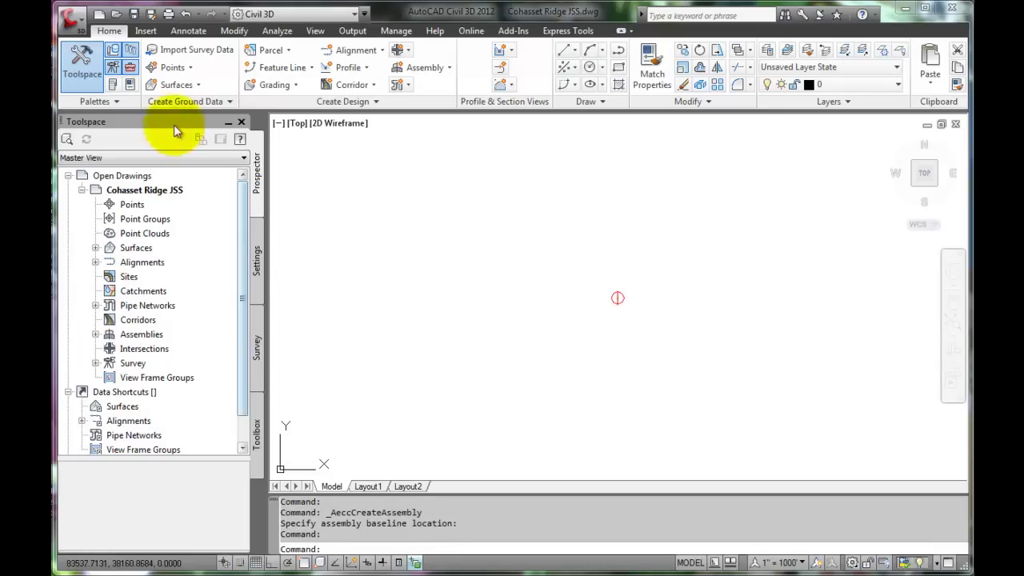
Step: Show the Civil Imperial Subassemblies palette on its Lanes tab
left_click(114, 85)
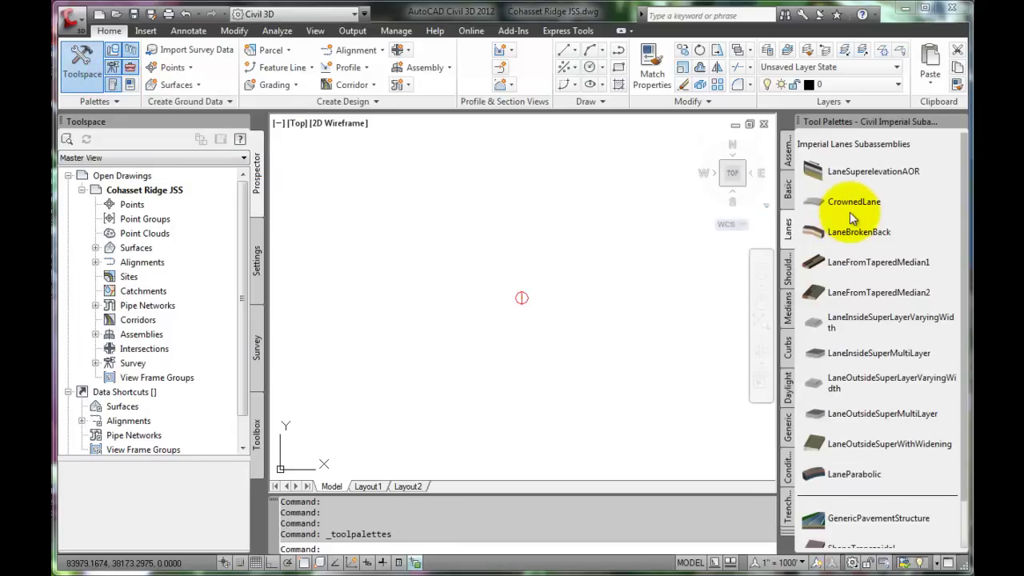
left_click(857, 215)
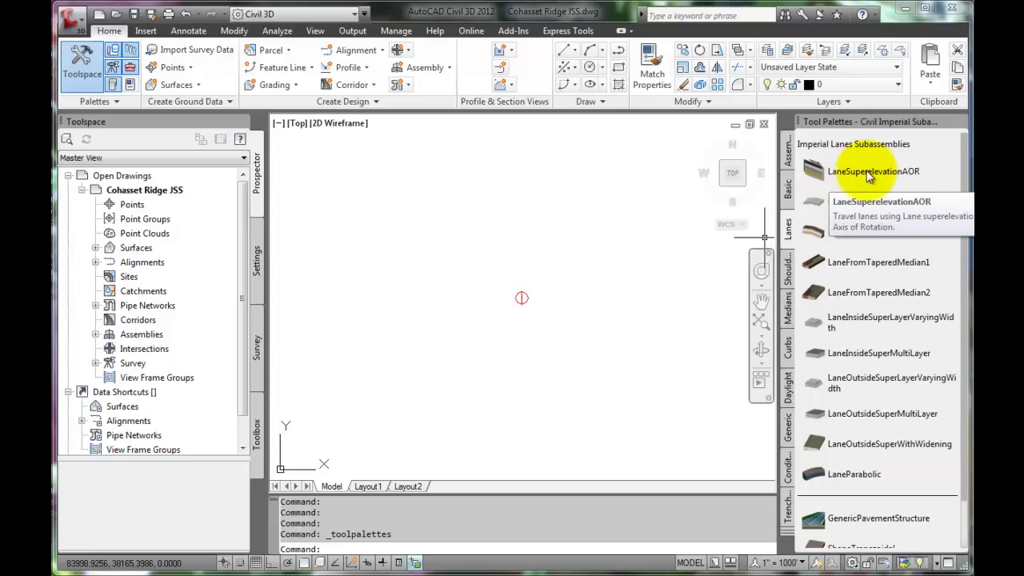
Step: Pick LaneSuperelevationAOR and set its Use Superelevation parameter to Right Lane Outside
left_click(870, 174)
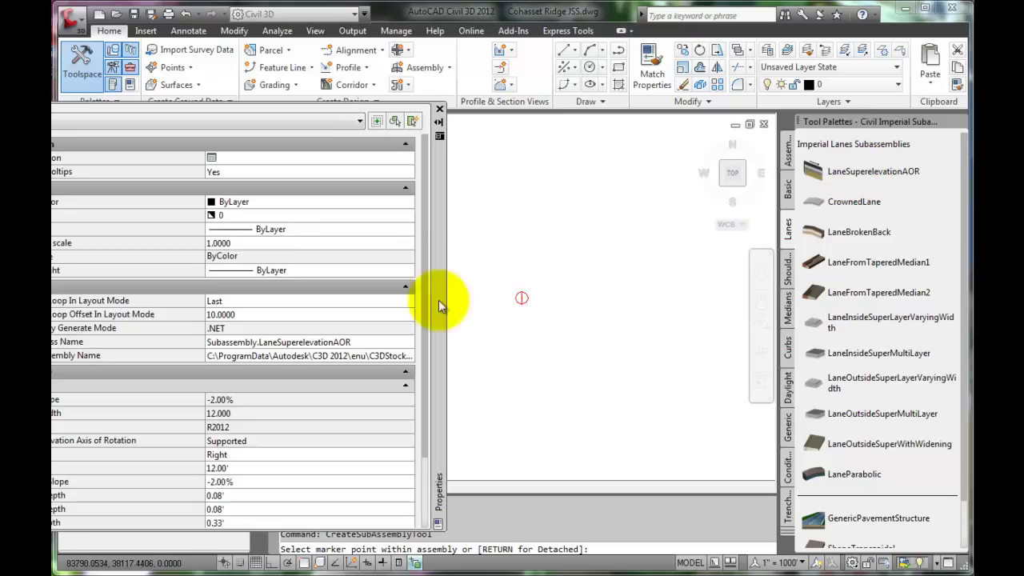
left_click_drag(443, 315, 560, 314)
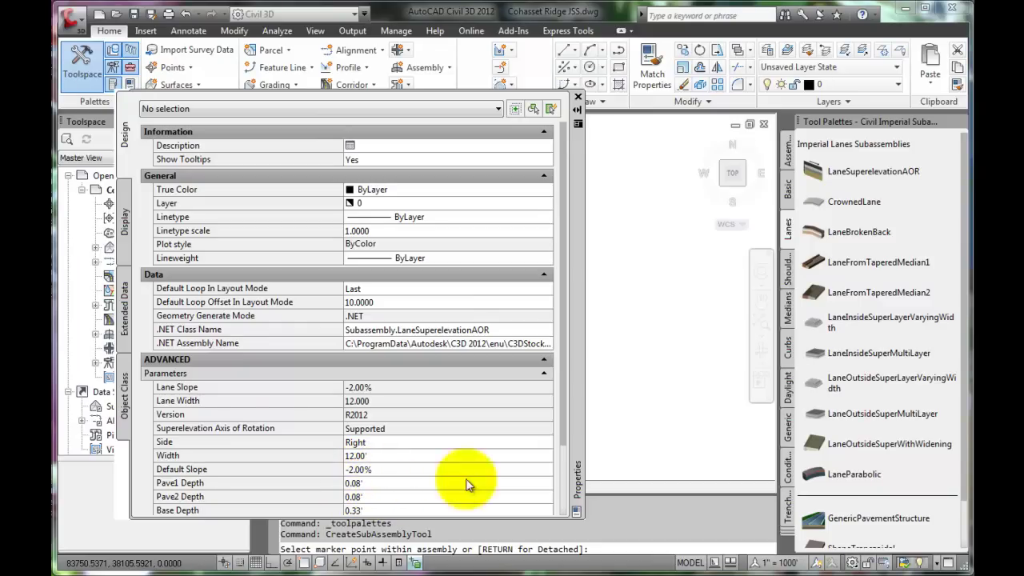
left_click_drag(569, 439, 560, 523)
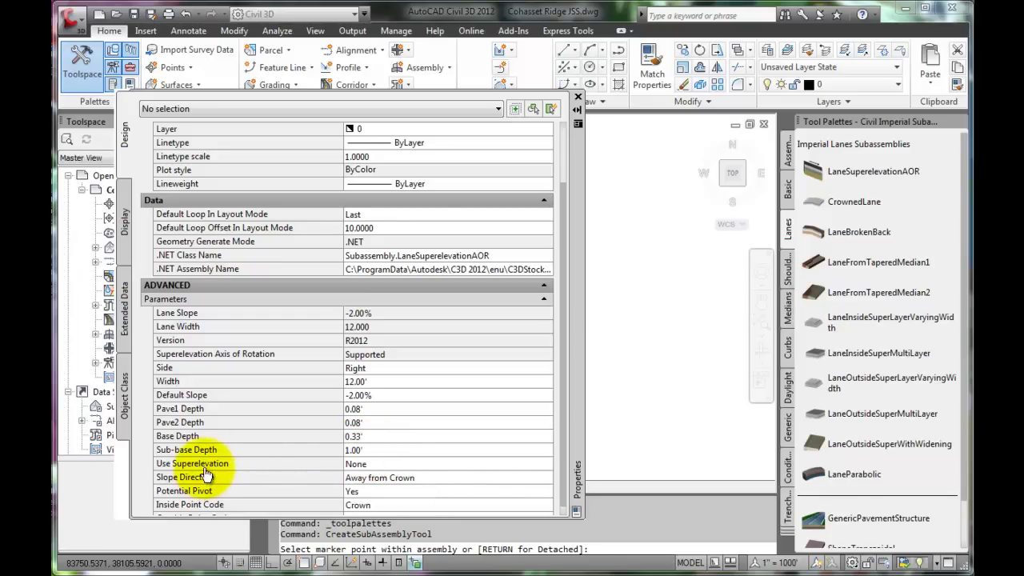
left_click(391, 464)
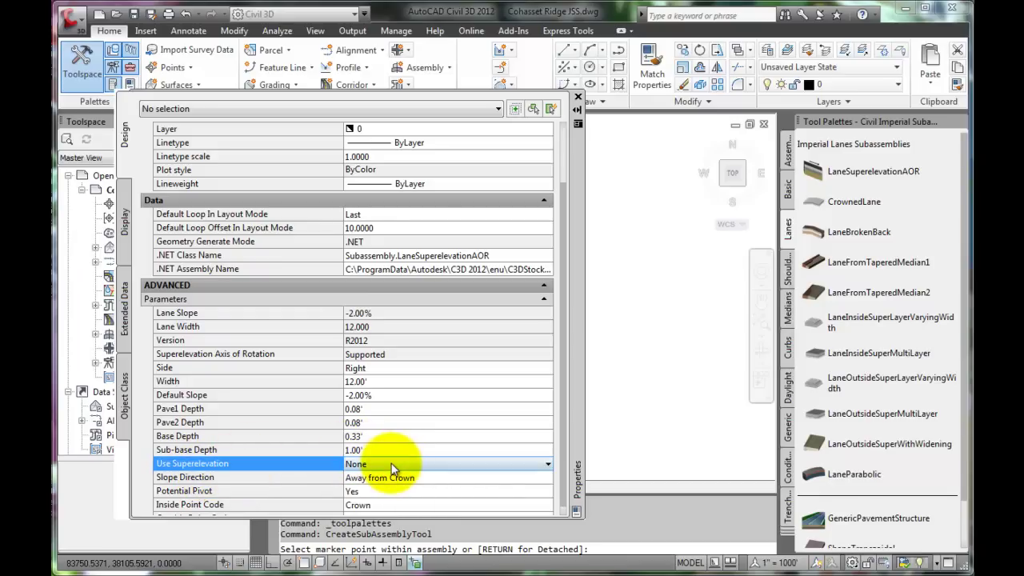
left_click(547, 464)
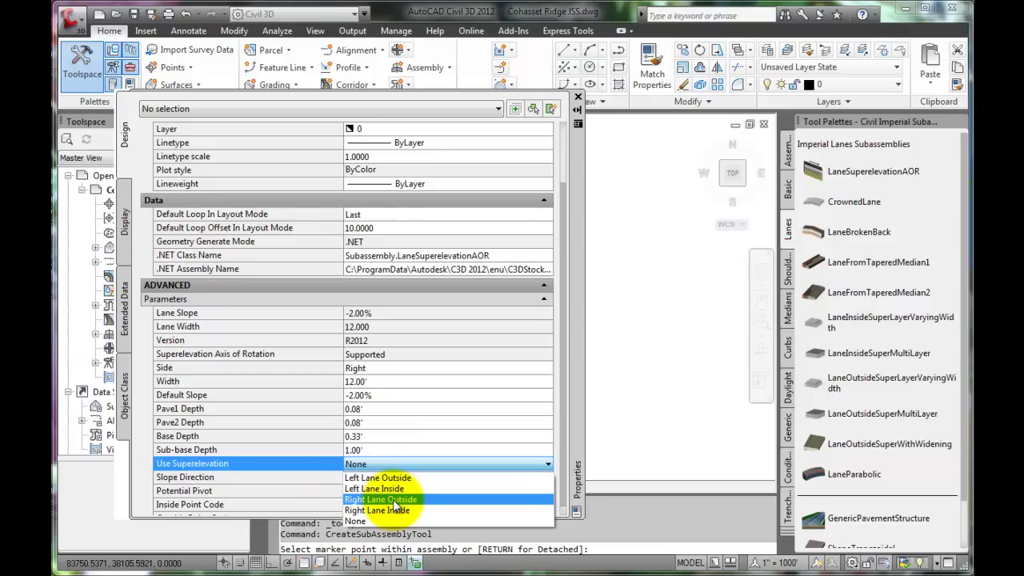
left_click(392, 499)
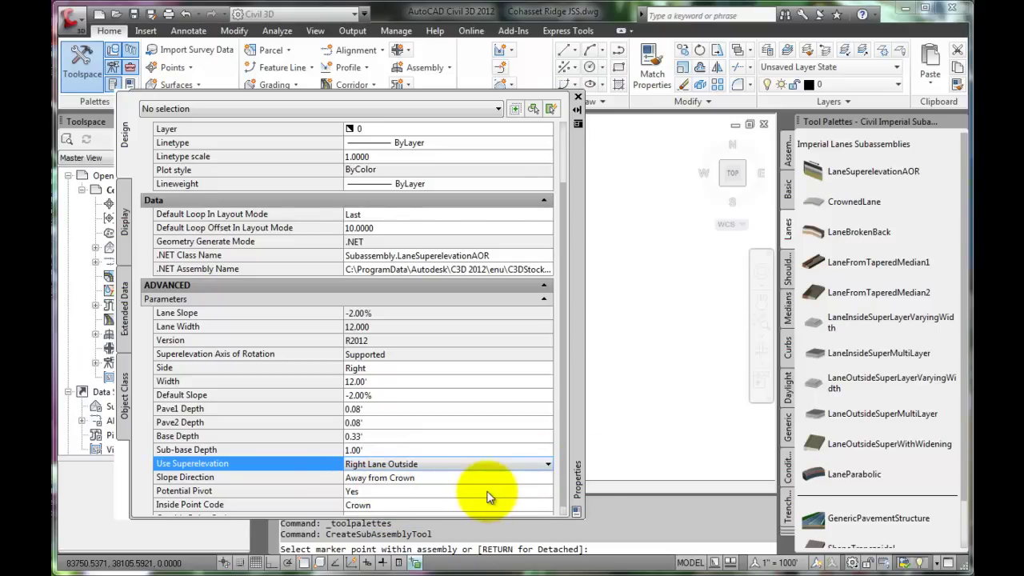
scroll(584, 358, "down", 1)
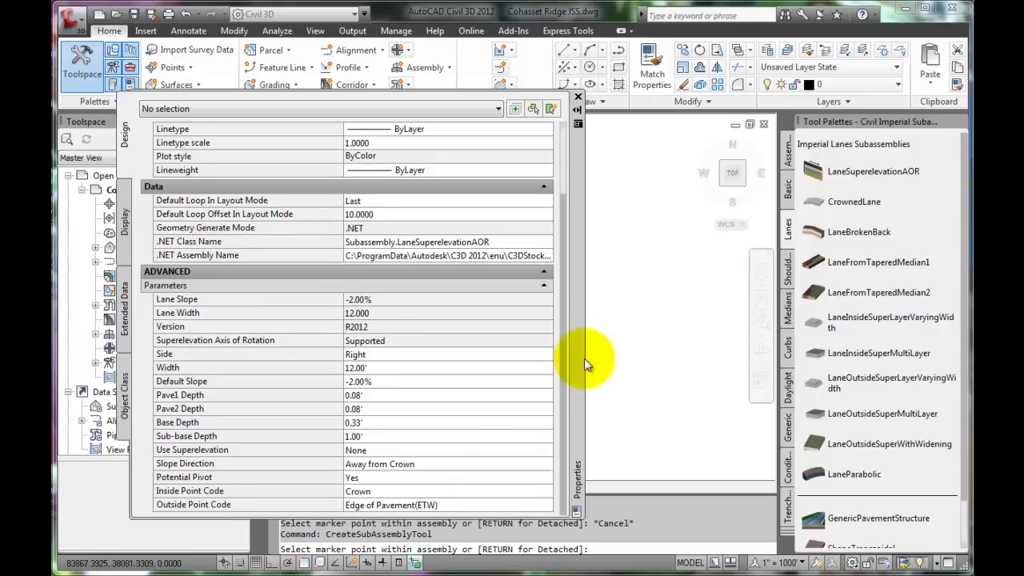
left_click_drag(584, 355, 399, 363)
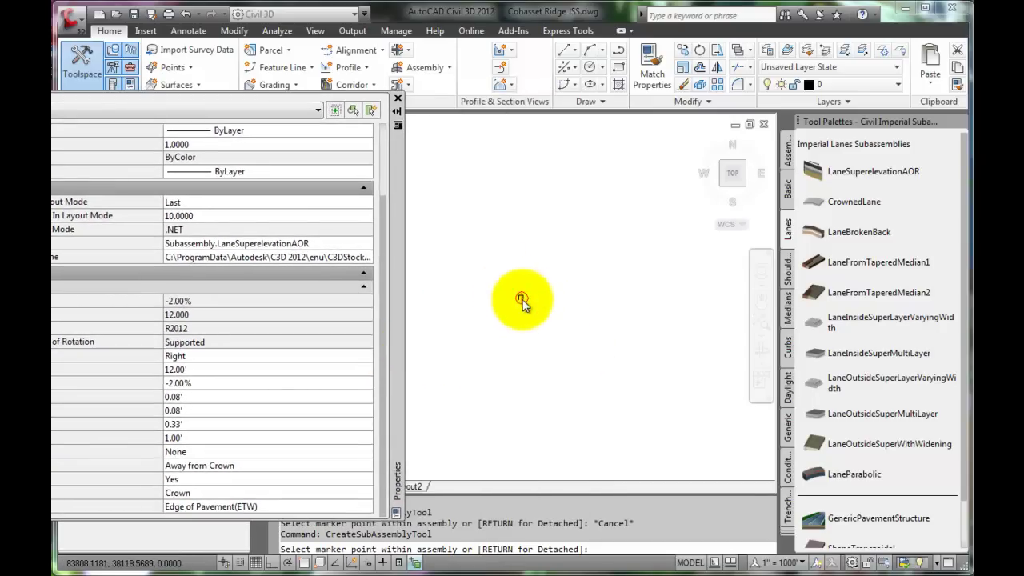
Step: Attach the right-side 12.00' lane at the assembly's marker point
left_click(526, 300)
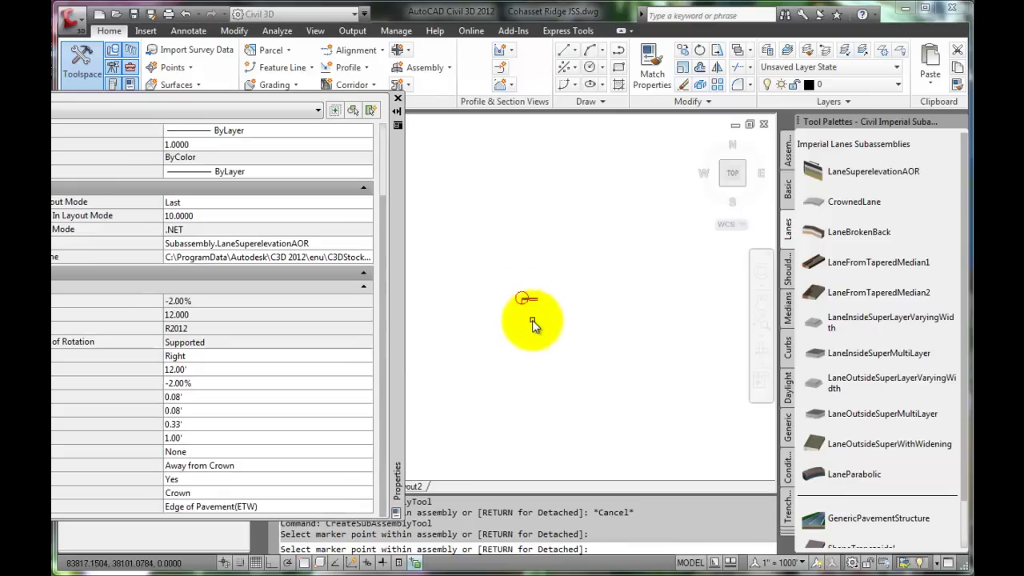
scroll(540, 268, "up", 2)
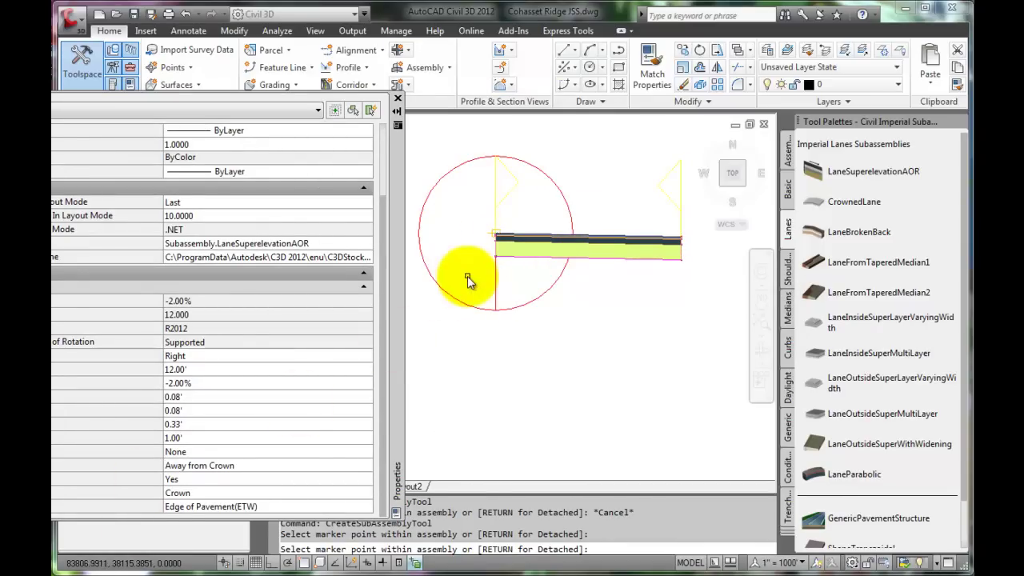
middle_click_drag(467, 276, 547, 337)
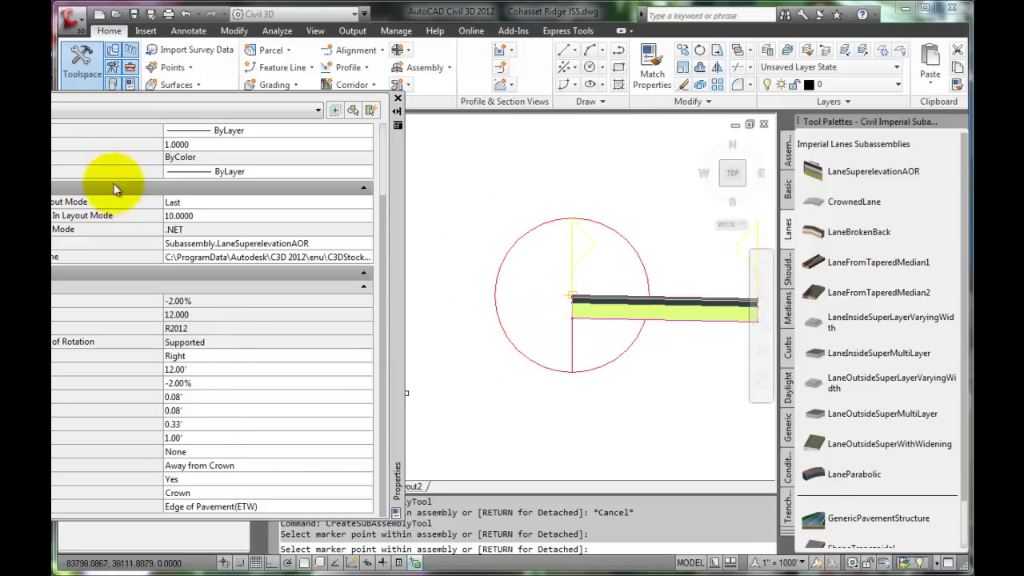
Step: Set Side to Left and attach a second lane at the assembly marker
left_click(203, 357)
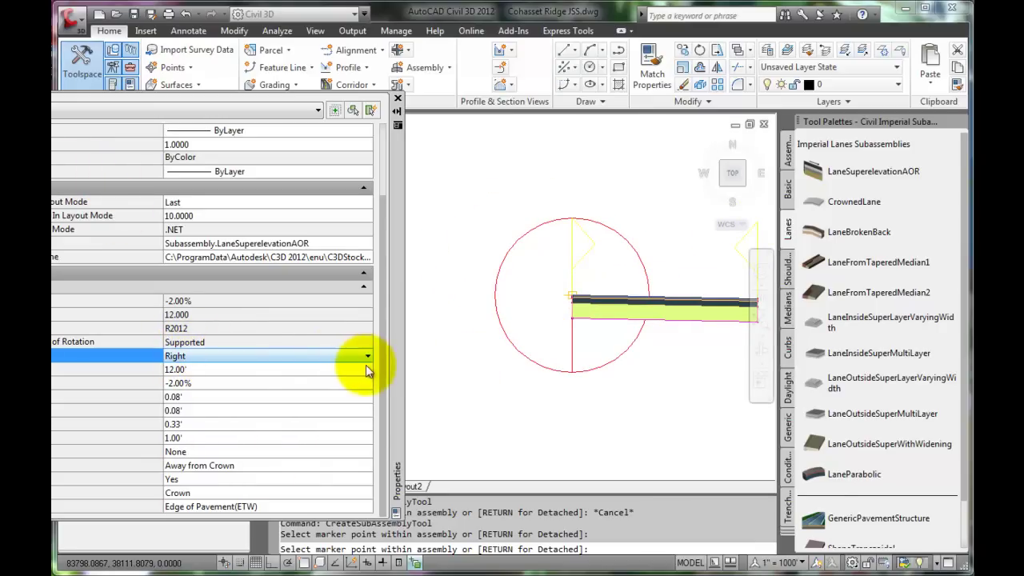
left_click(367, 358)
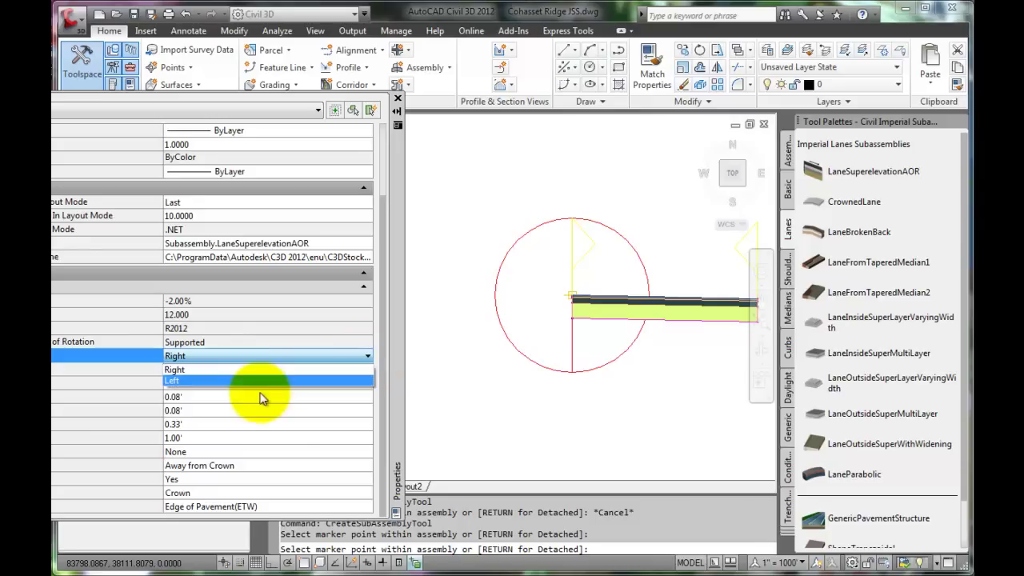
left_click(196, 381)
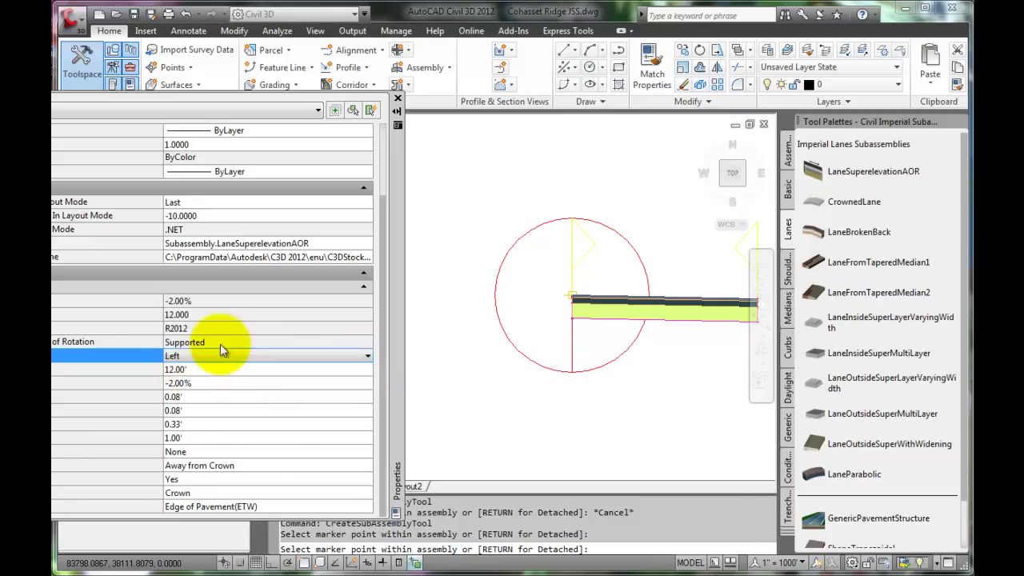
left_click(573, 301)
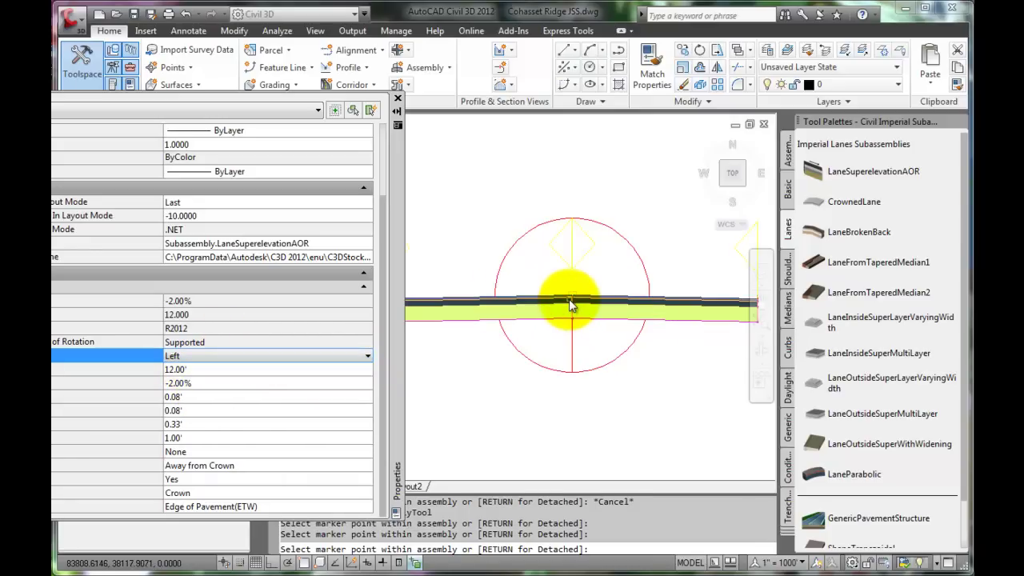
scroll(529, 338, "down", 2)
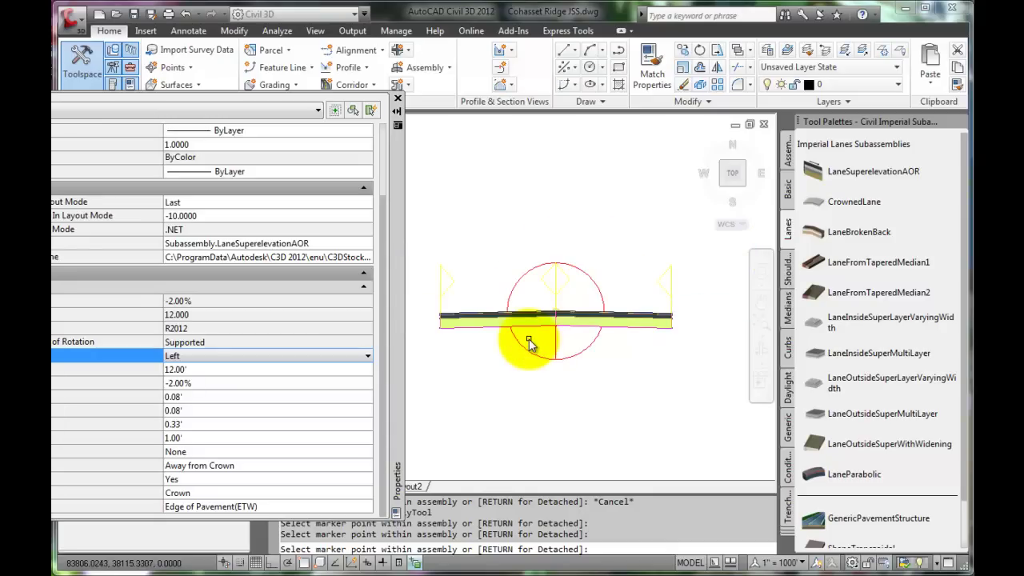
left_click(397, 100)
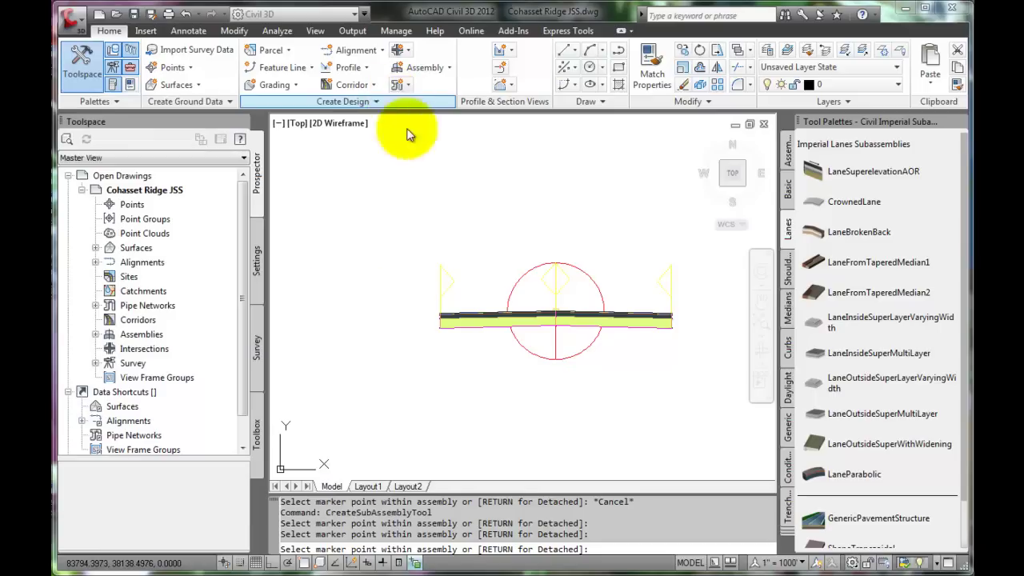
left_click(520, 291)
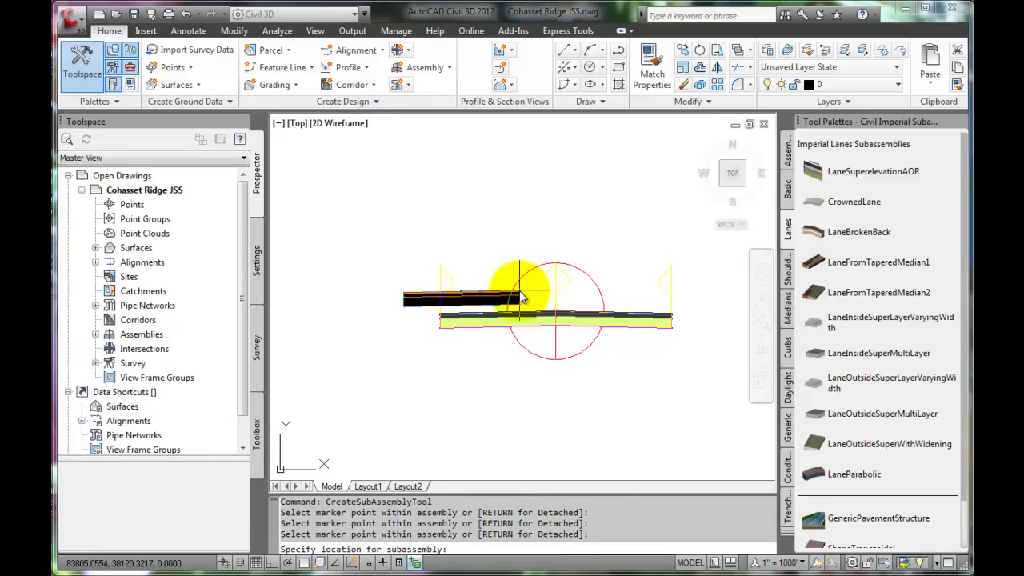
left_click(519, 296)
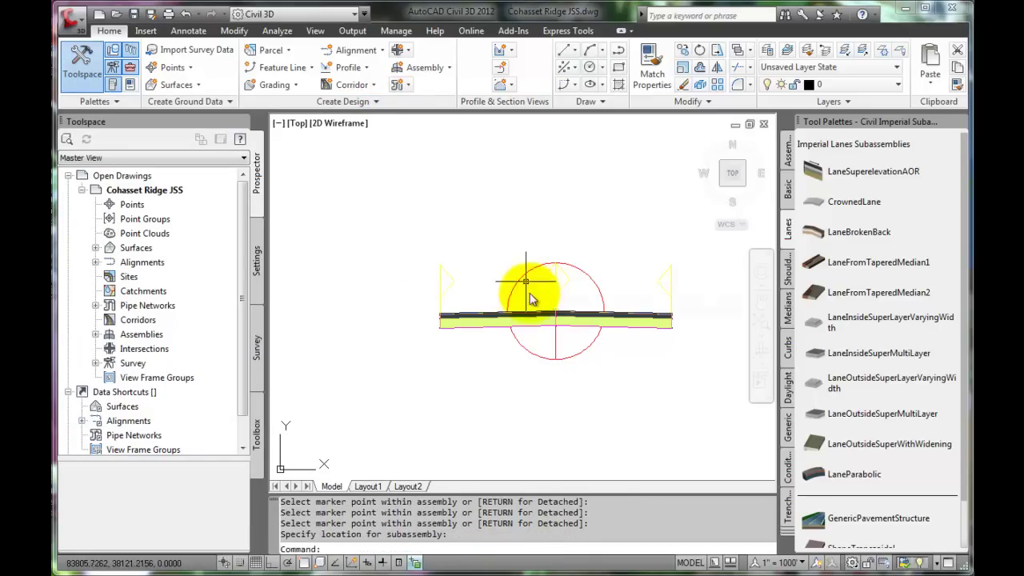
left_click(854, 174)
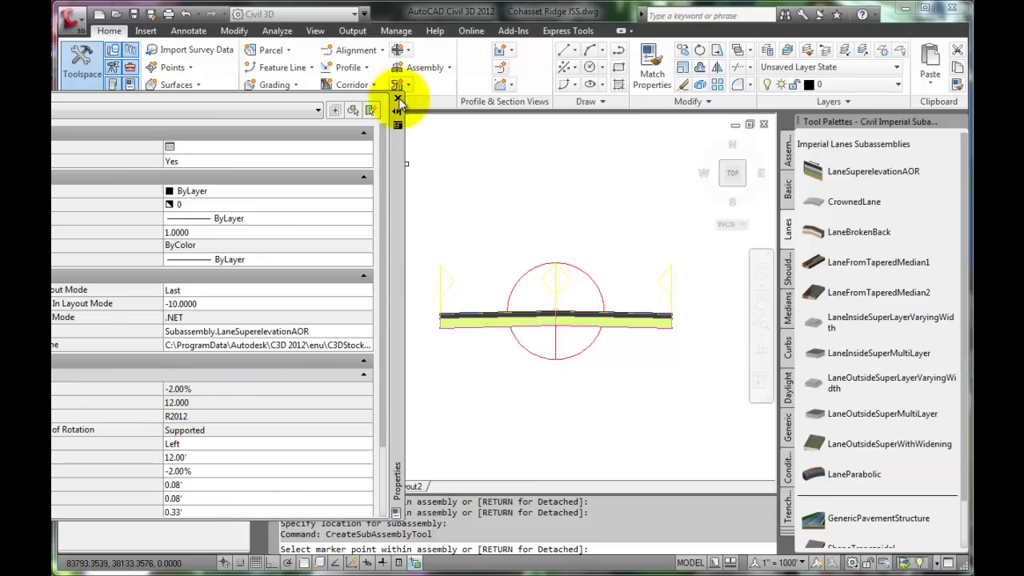
left_click(397, 99)
right_click(867, 177)
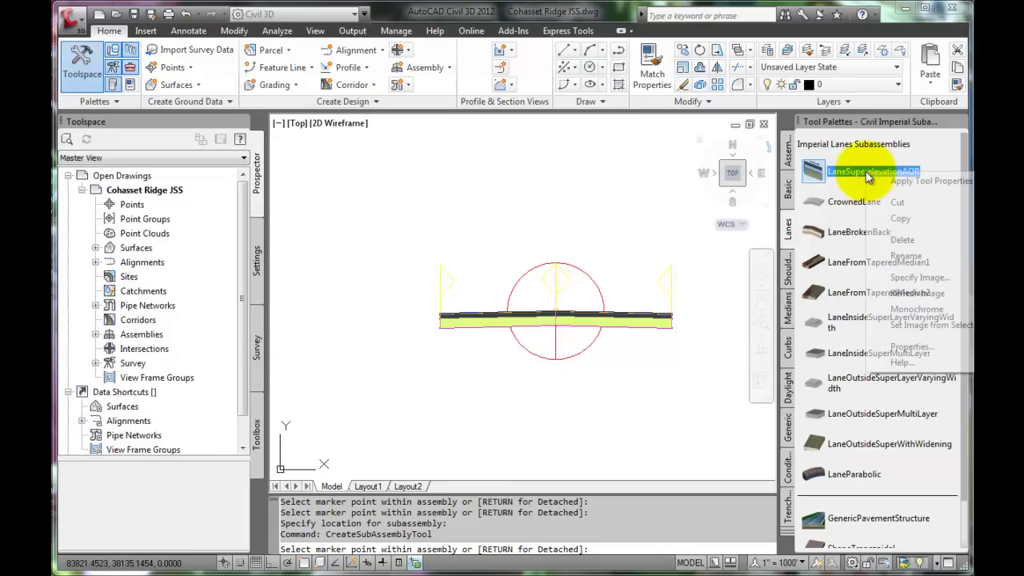
left_click(915, 348)
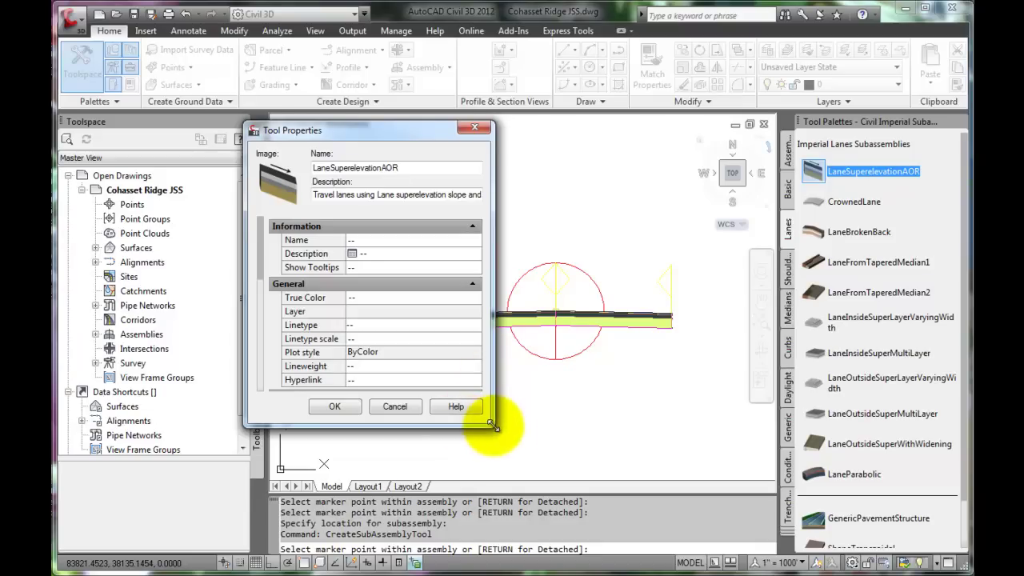
left_click_drag(494, 428, 583, 468)
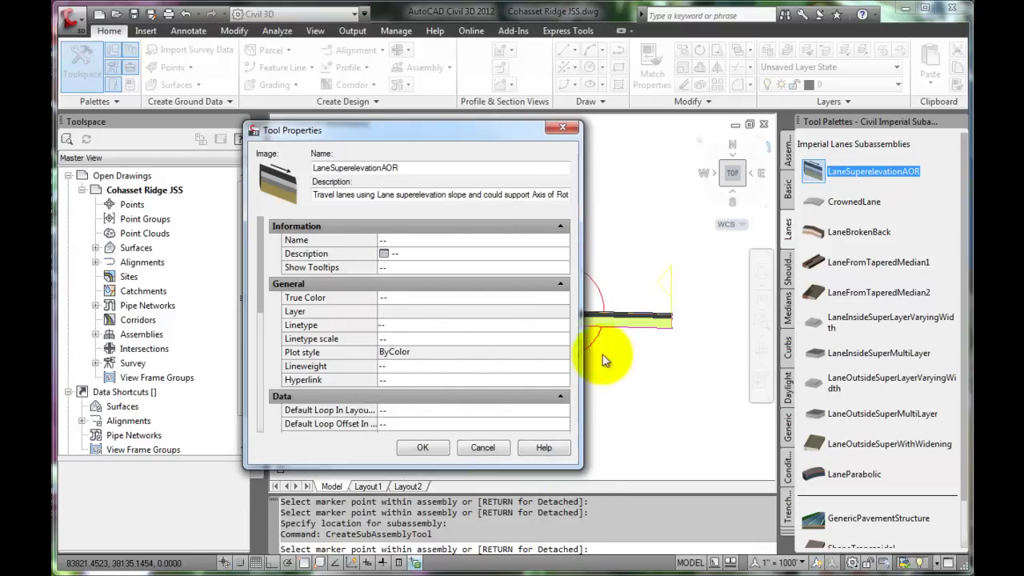
left_click_drag(259, 295, 258, 438)
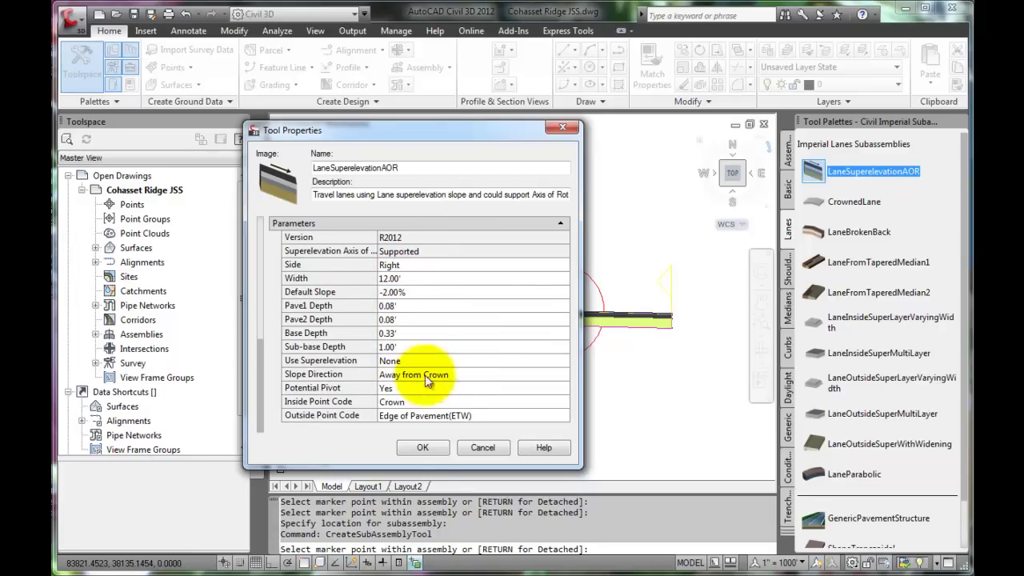
left_click(421, 448)
key("Escape")
key("Escape")
key("Escape")
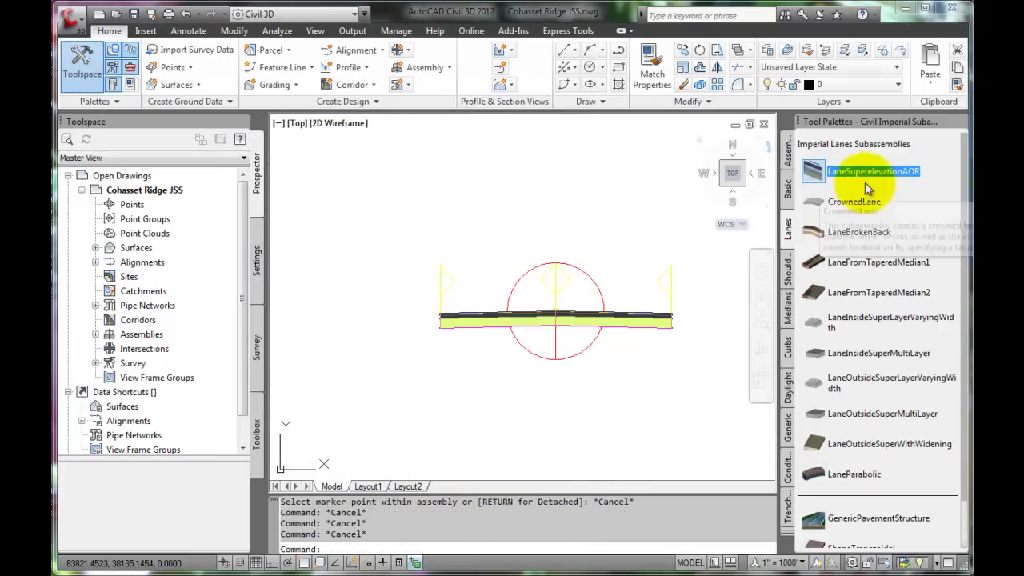
left_click(862, 174)
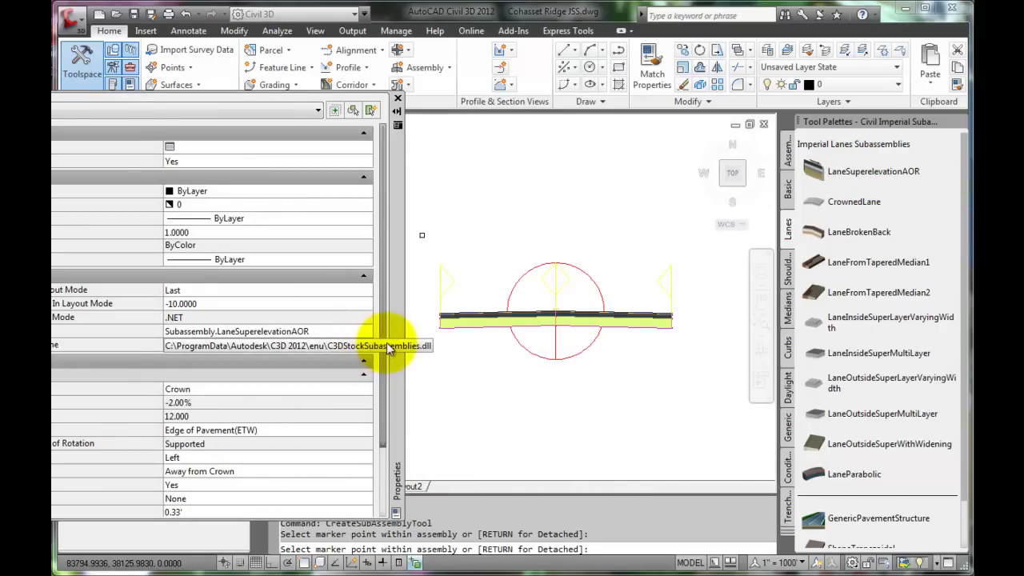
left_click_drag(381, 369, 384, 469)
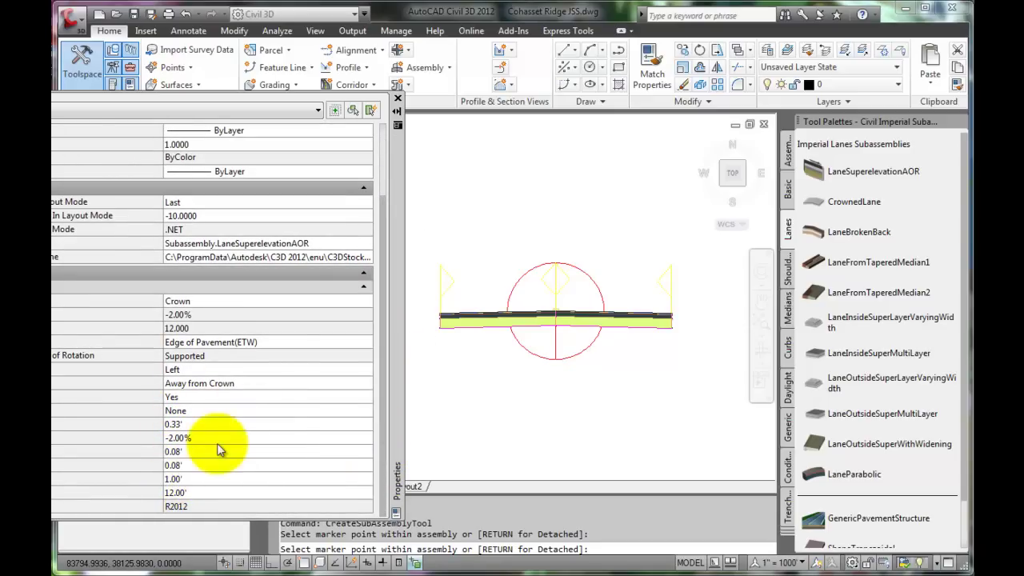
left_click(399, 98)
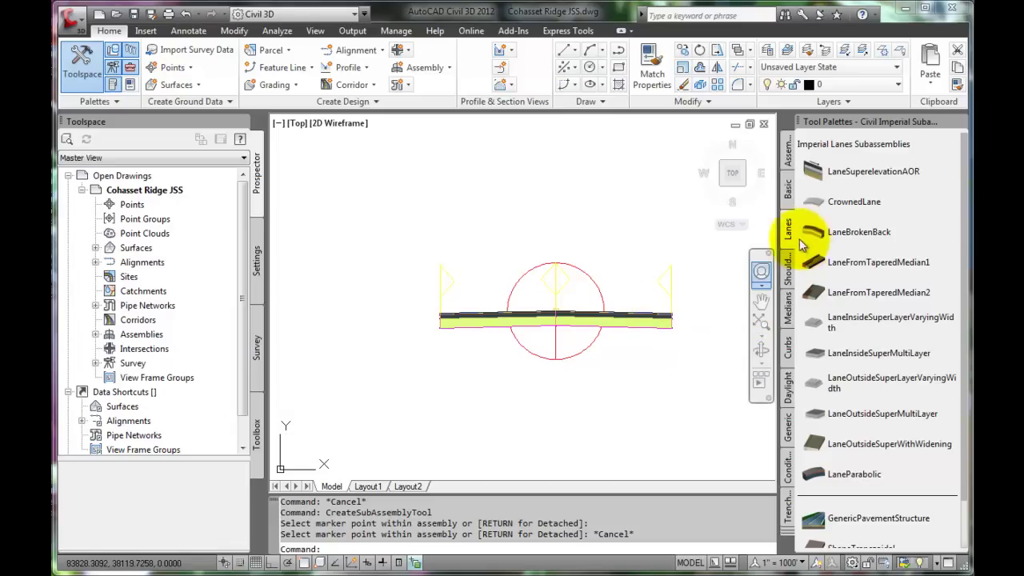
Step: Switch to the Imperial Basic subassemblies and pick the BasicShoulder tool
left_click(789, 270)
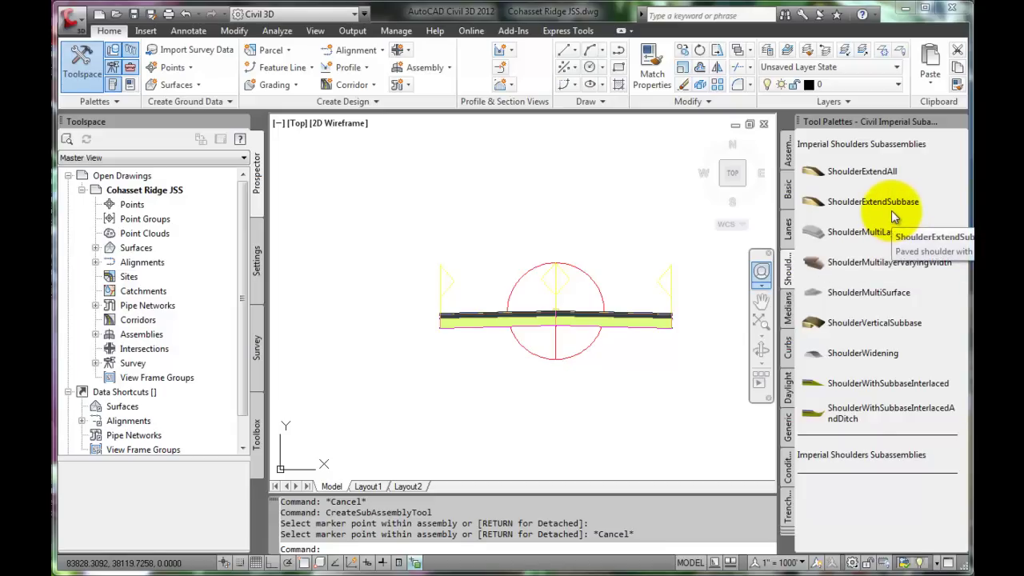
left_click(789, 193)
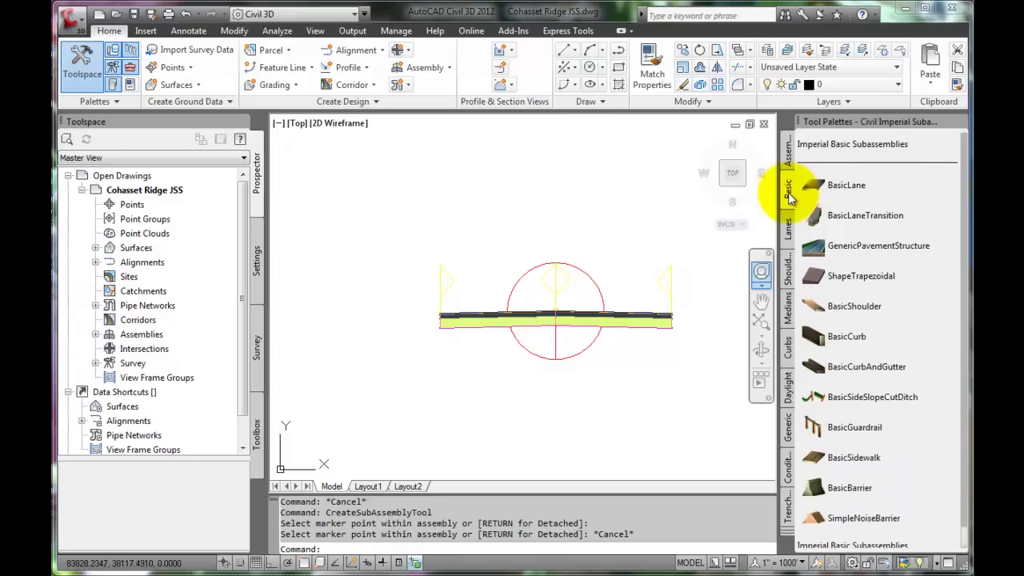
left_click(856, 310)
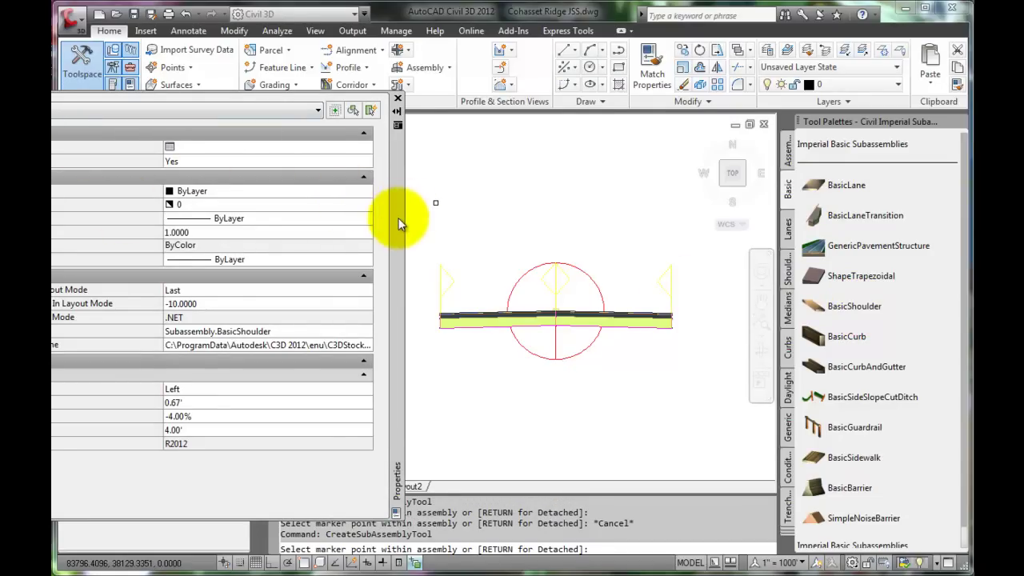
Step: Review the BasicShoulder's -4.00% slope in floating Properties, leave it unchanged, and close Properties
left_click_drag(400, 224, 613, 210)
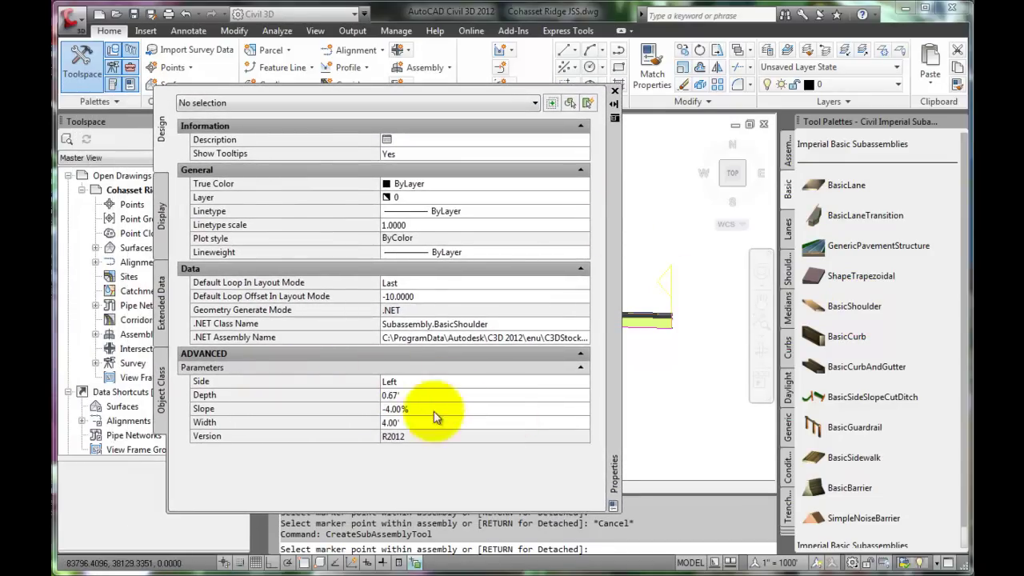
left_click(406, 410)
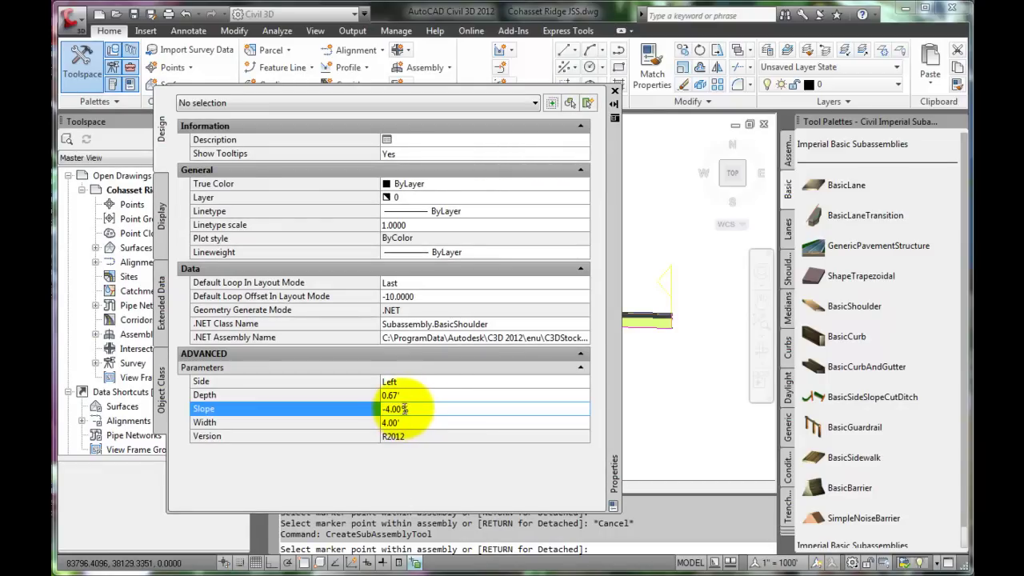
left_click_drag(410, 409, 369, 411)
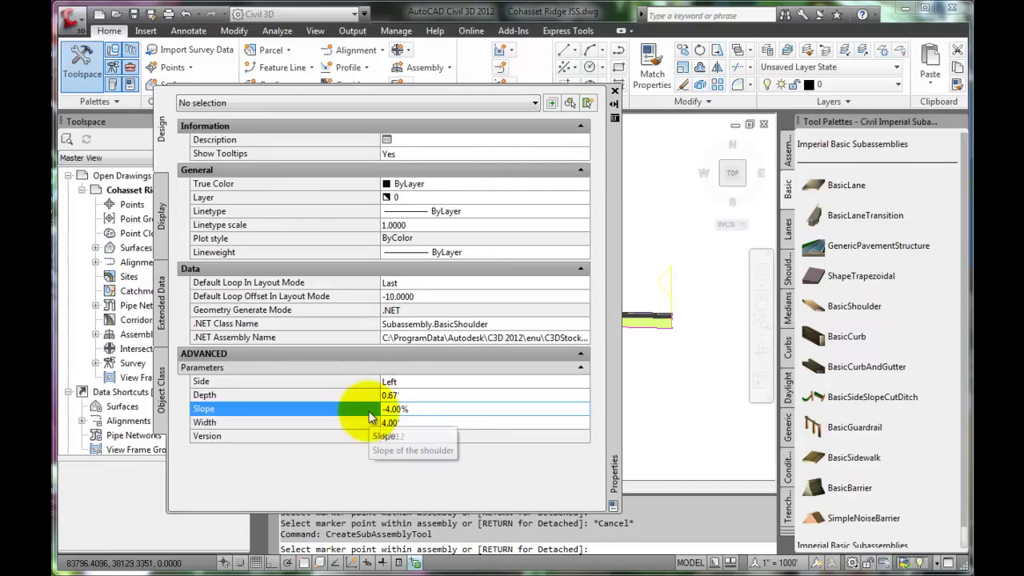
type("5")
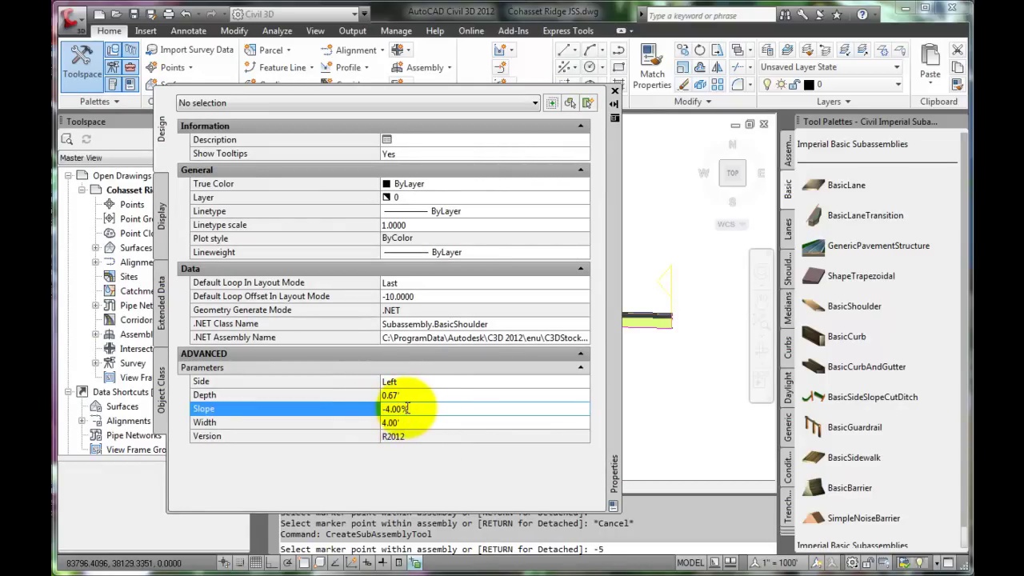
left_click(413, 409)
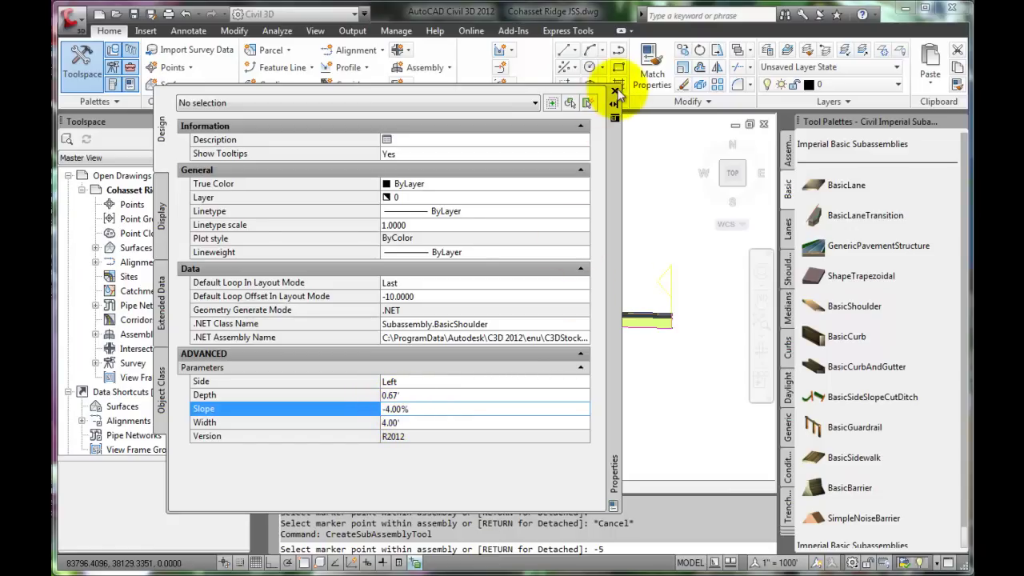
left_click(615, 92)
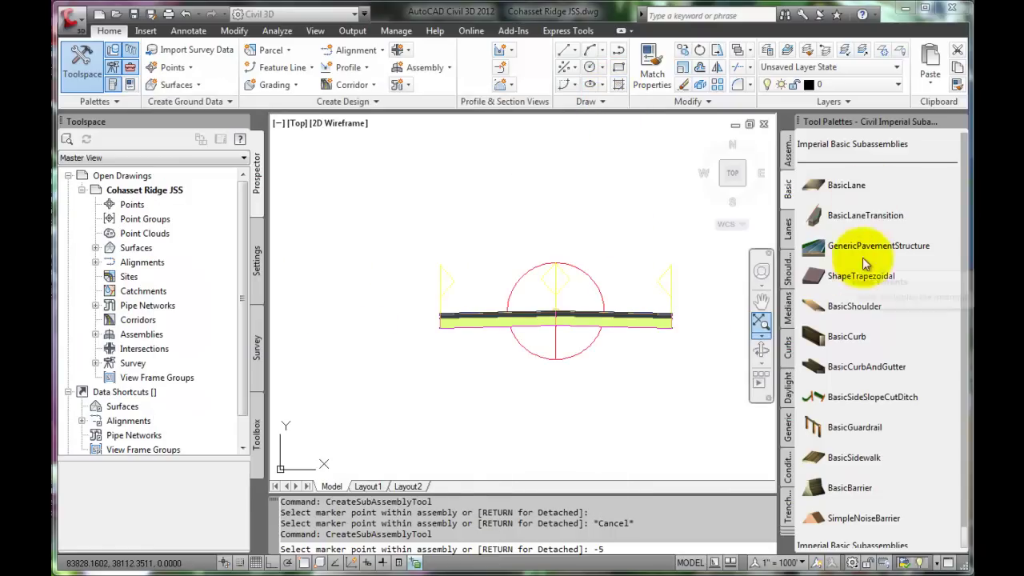
Step: Set the Slope to -5.00% in the BasicShoulder Tool Properties and confirm with OK
right_click(850, 309)
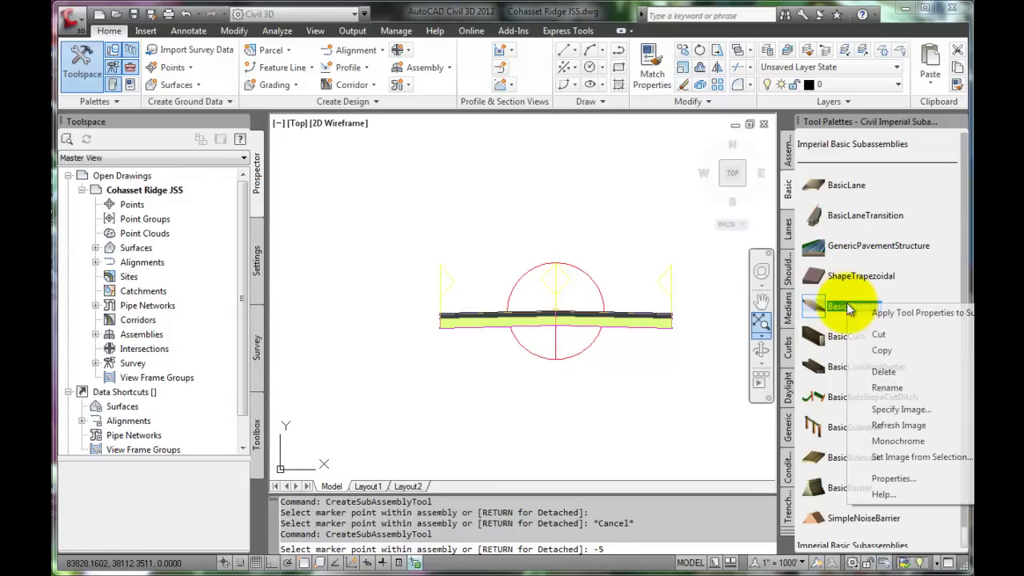
left_click(880, 480)
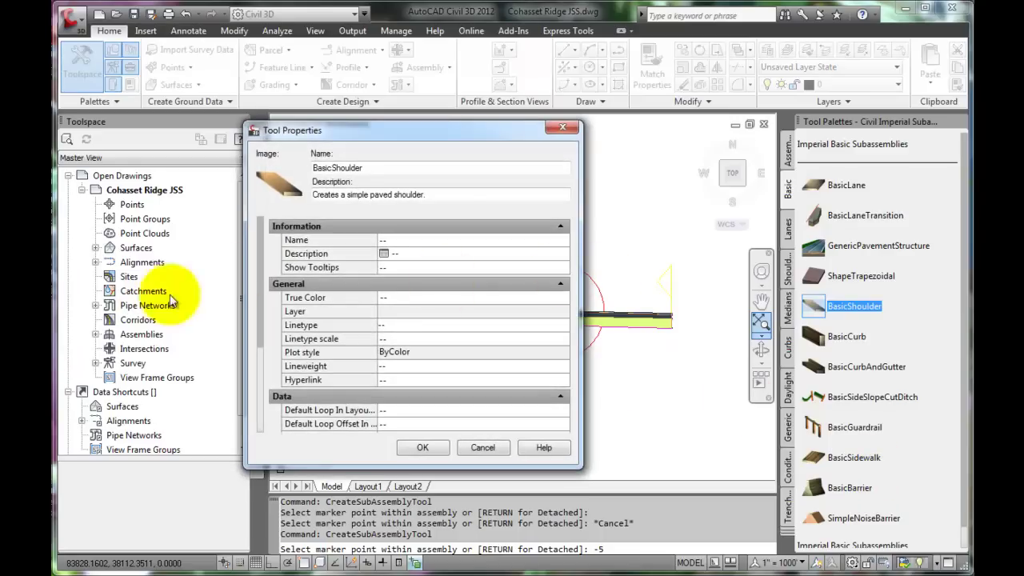
left_click_drag(260, 287, 261, 397)
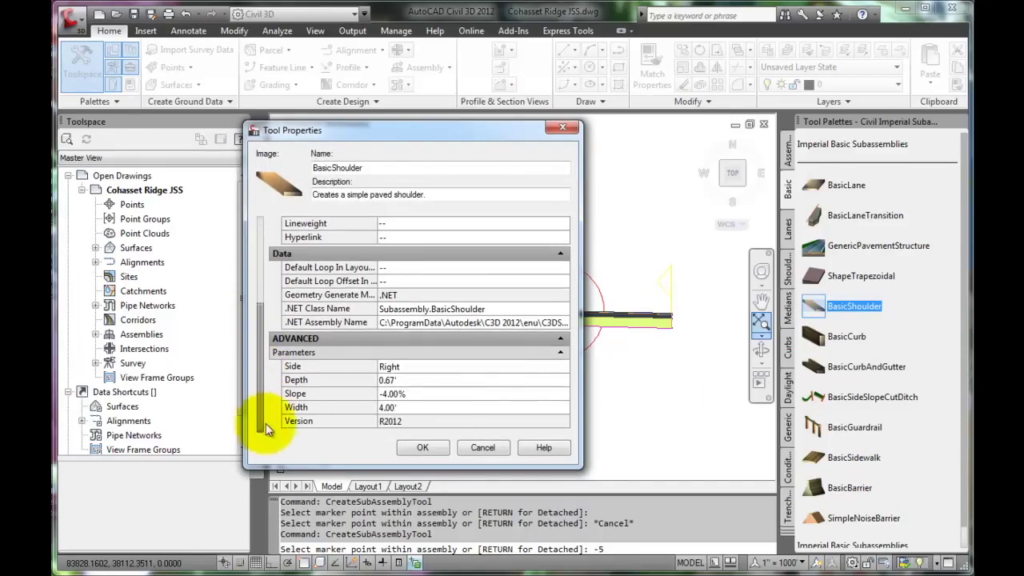
left_click(392, 393)
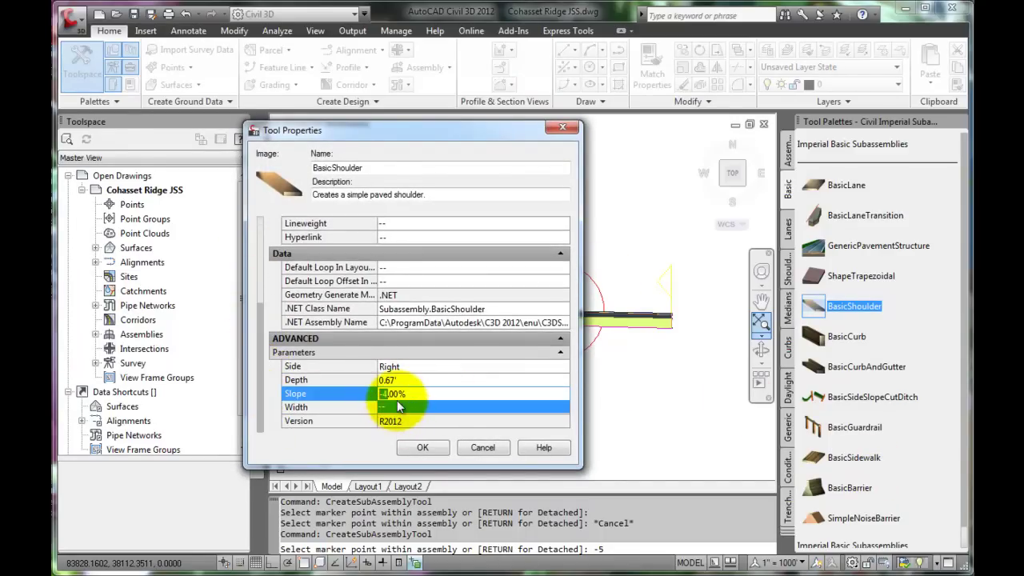
type("5.")
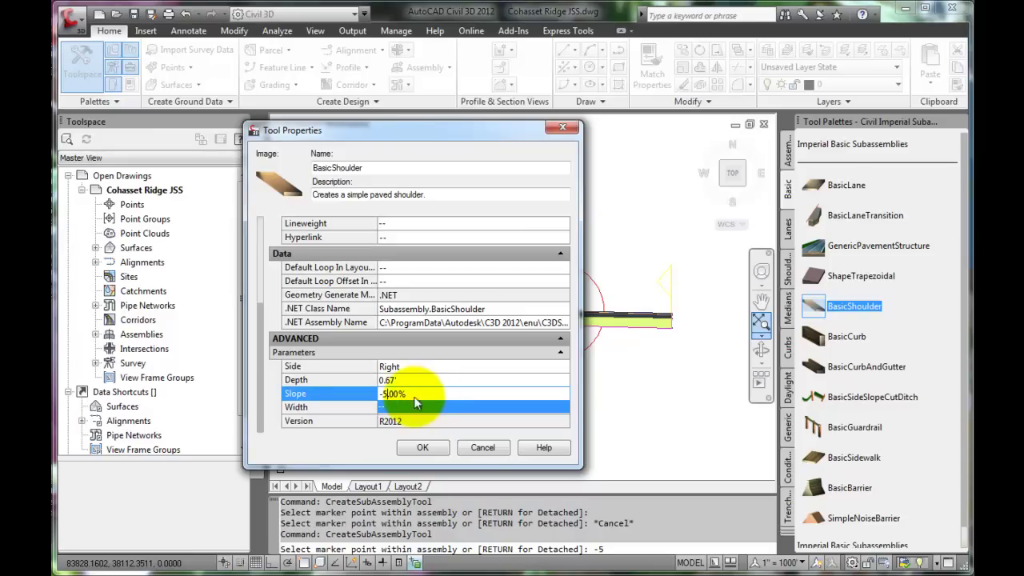
left_click(421, 448)
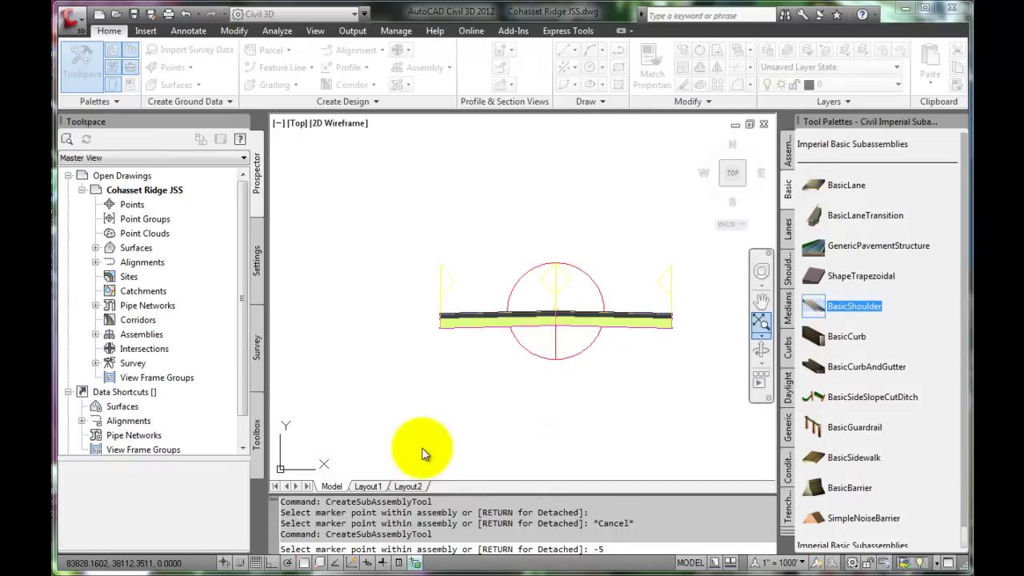
key("Escape")
key("Escape")
key("Escape")
Step: Attach a Left BasicShoulder (4.00', -5.00%) to the lane's left-end marker point
left_click(836, 310)
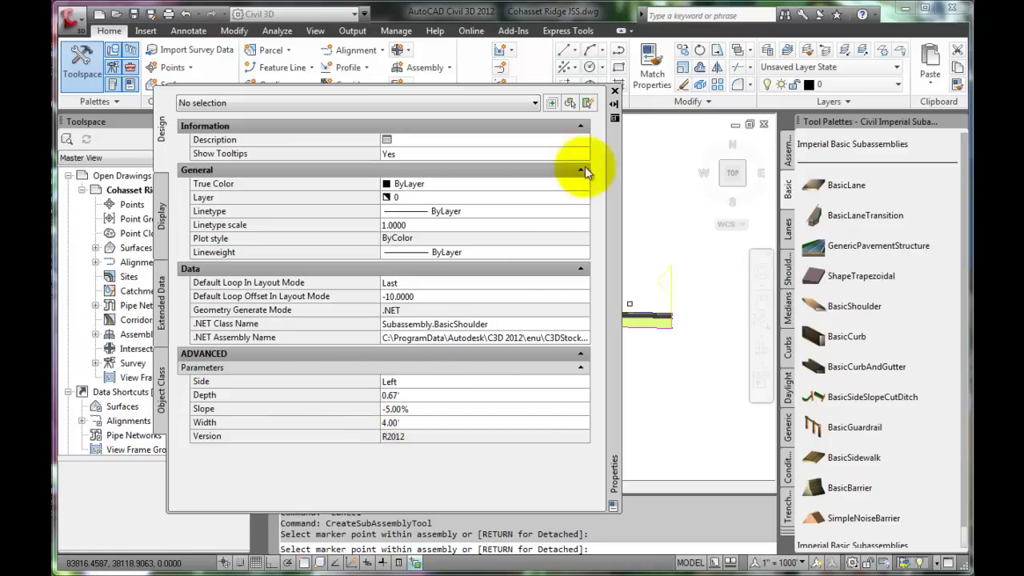
left_click_drag(613, 188, 424, 191)
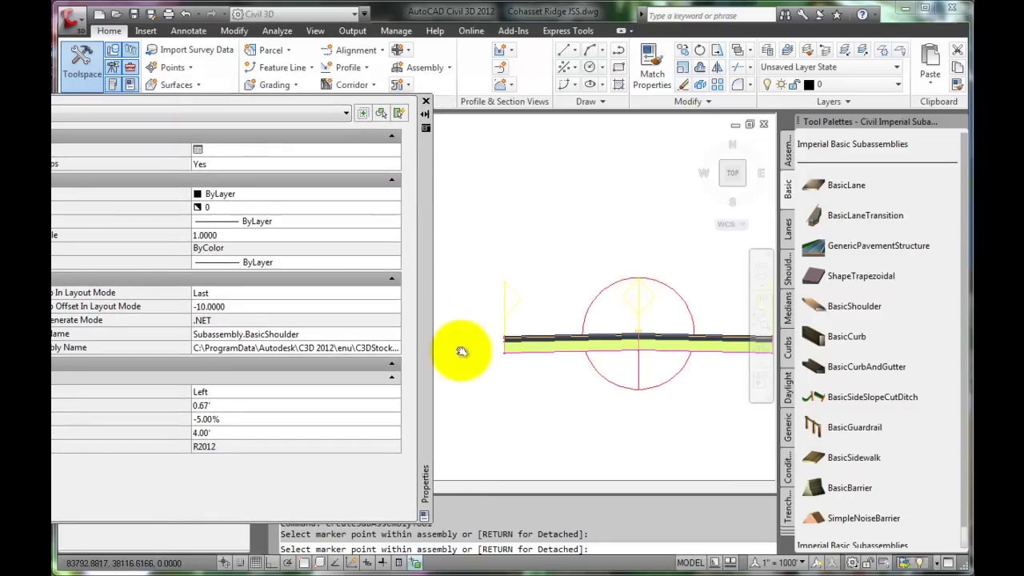
scroll(504, 338, "up", 5)
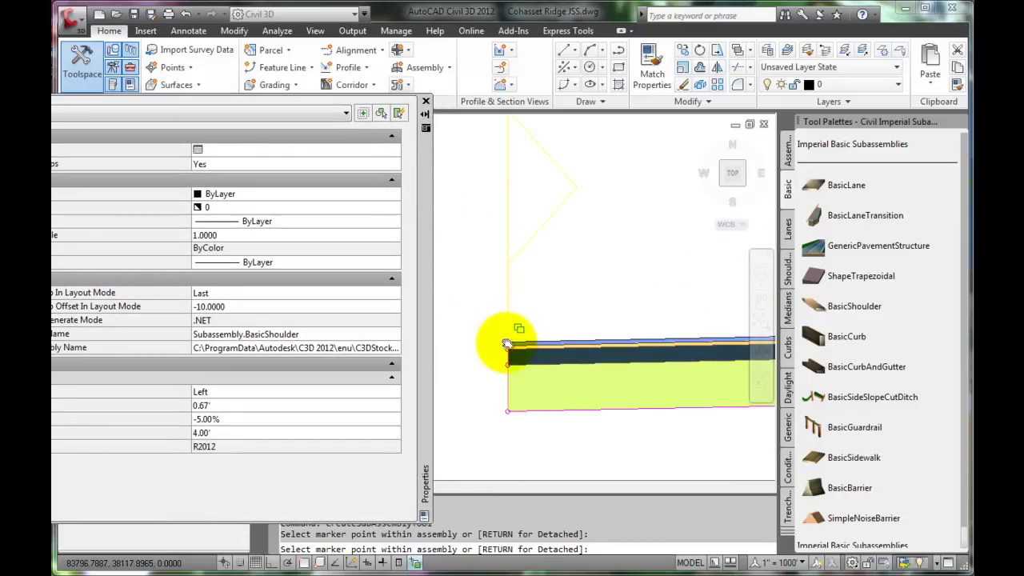
scroll(505, 343, "up", 3)
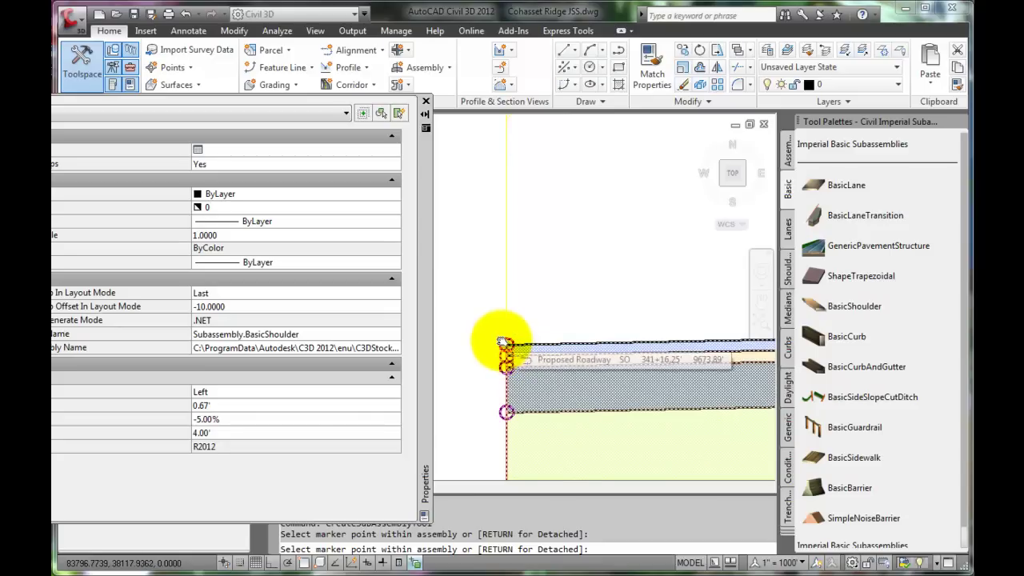
left_click(502, 342)
middle_click_drag(491, 354, 569, 346)
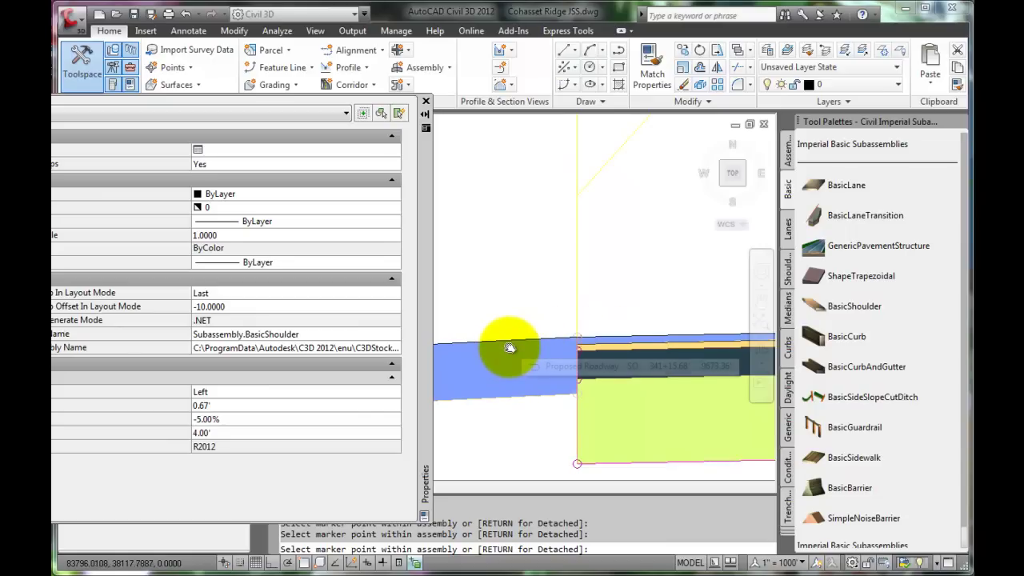
scroll(509, 347, "down", 5)
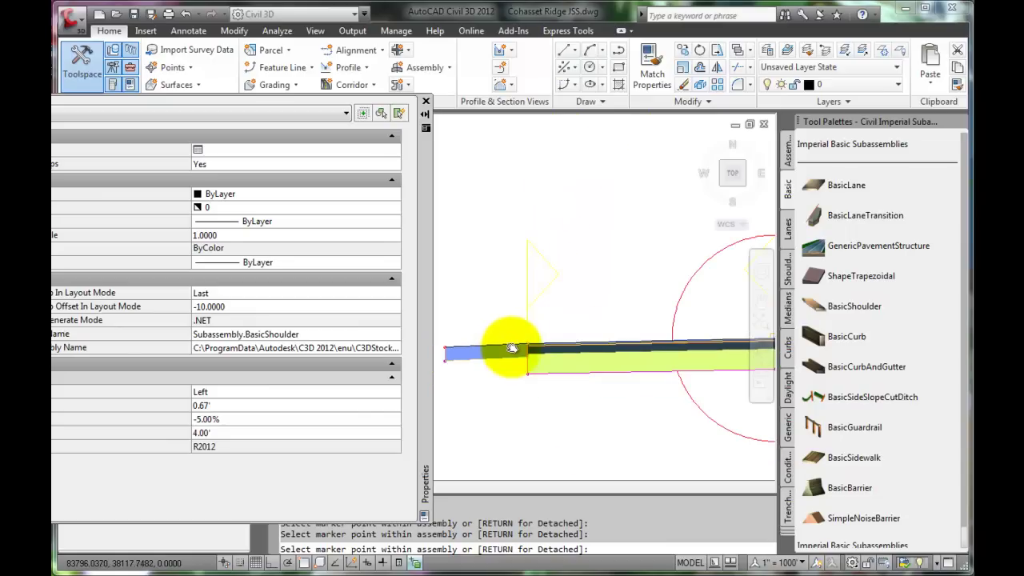
mouse_move(583, 339)
middle_mouse_down()
mouse_move(629, 338)
mouse_move(549, 343)
middle_mouse_up()
mouse_move(641, 344)
middle_mouse_down()
mouse_move(599, 348)
mouse_move(649, 343)
mouse_move(644, 361)
mouse_move(504, 391)
middle_mouse_up()
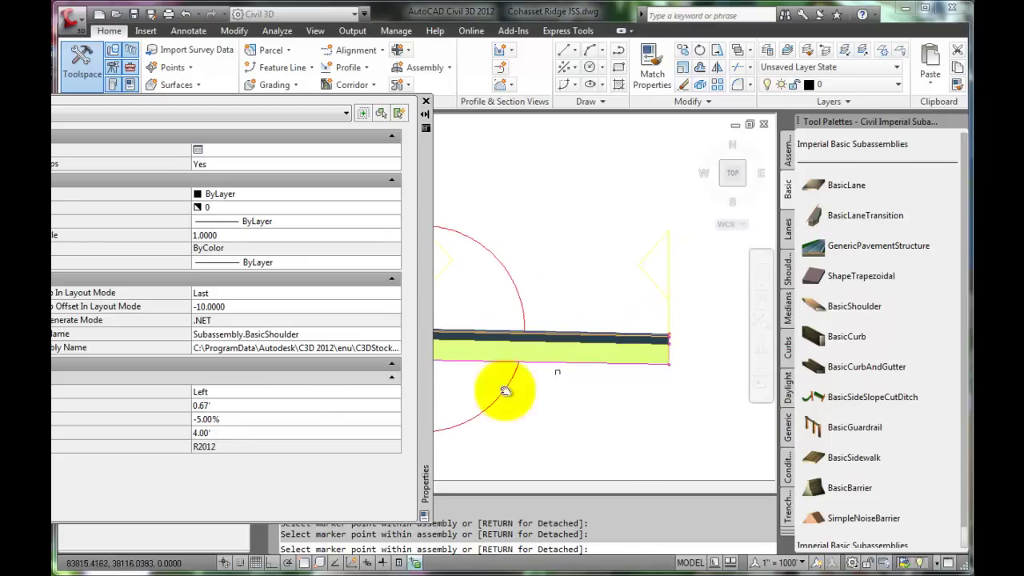
Step: Switch the shoulder's Side to Right and attach it to the right lane's outer end
left_click(227, 392)
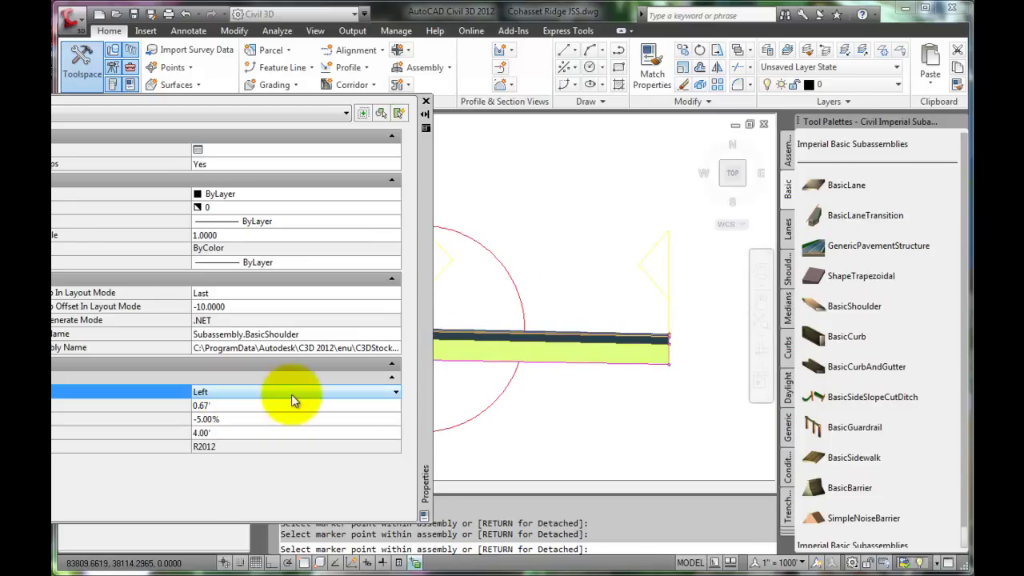
left_click(396, 391)
left_click(247, 406)
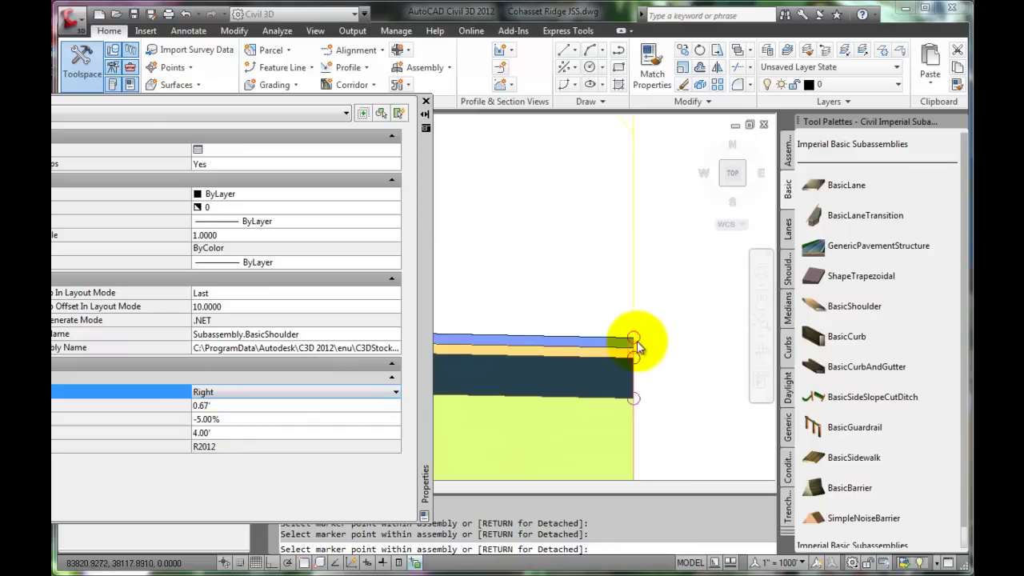
left_click(636, 342)
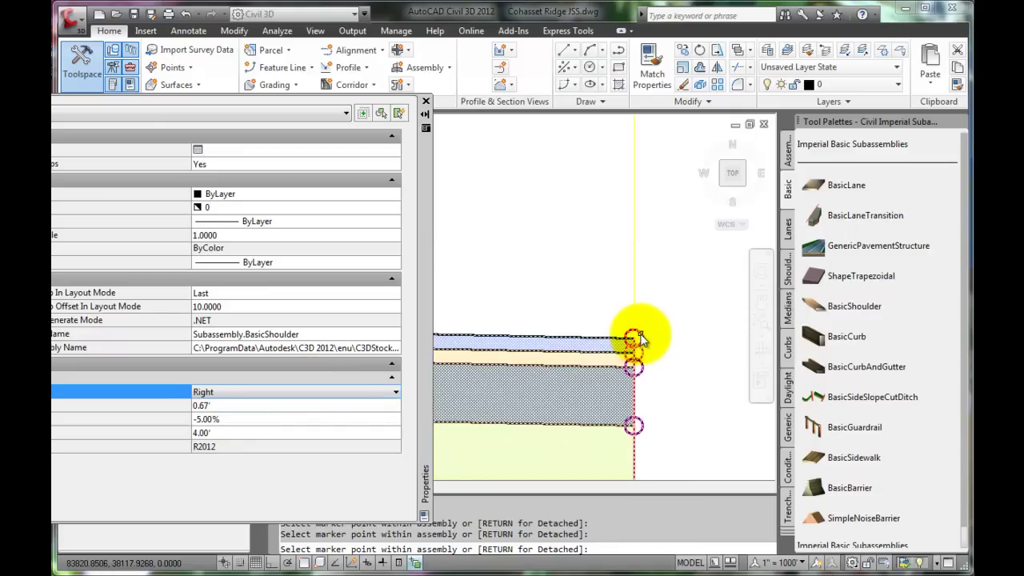
left_click(641, 334)
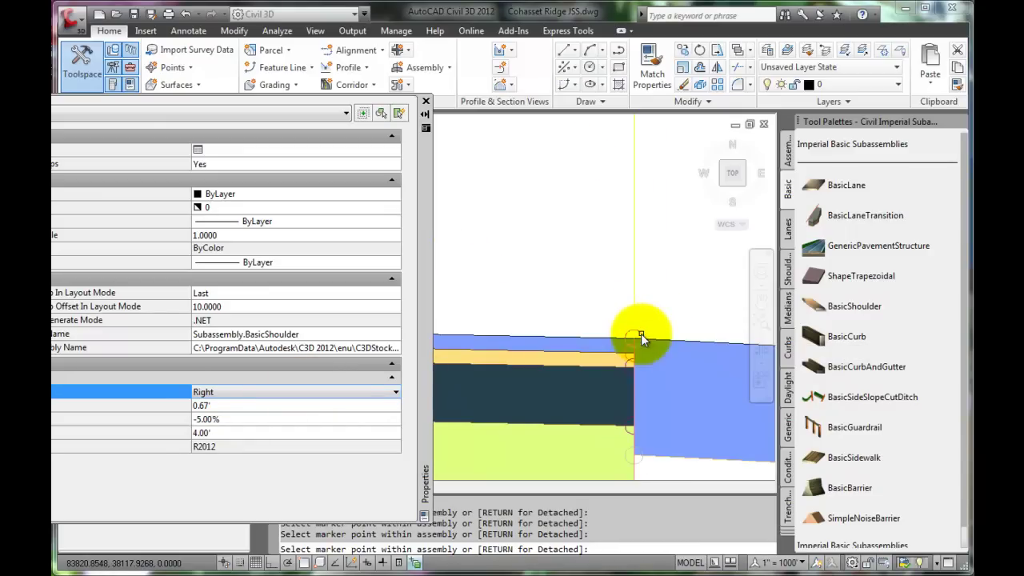
Step: Zoom out to view the whole assembly and end the subassembly placement
scroll(632, 380, "down", 3)
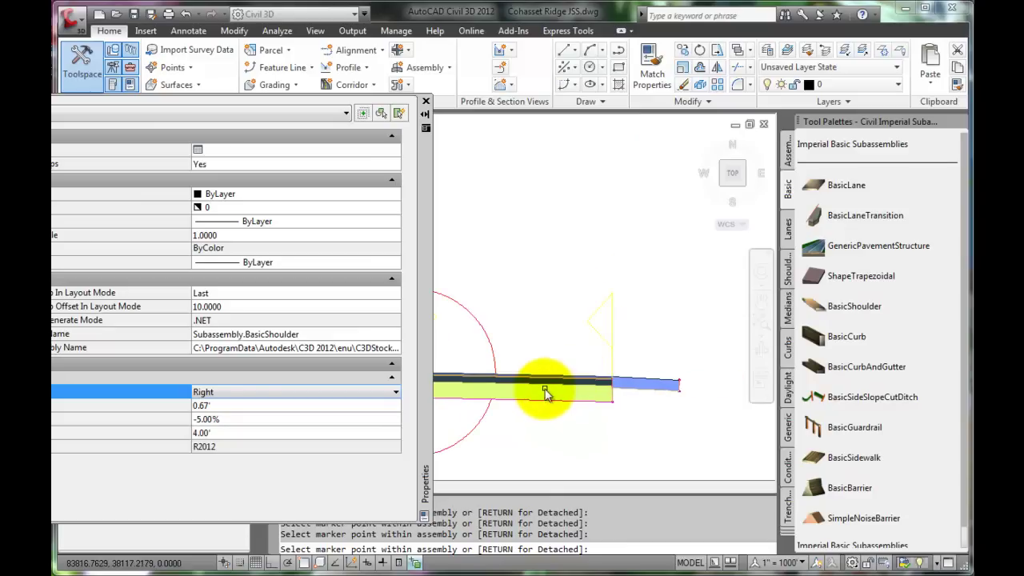
mouse_move(583, 389)
middle_mouse_down()
mouse_move(693, 344)
mouse_move(679, 285)
middle_mouse_up()
scroll(693, 344, "down", 2)
middle_click_drag(605, 293, 594, 342)
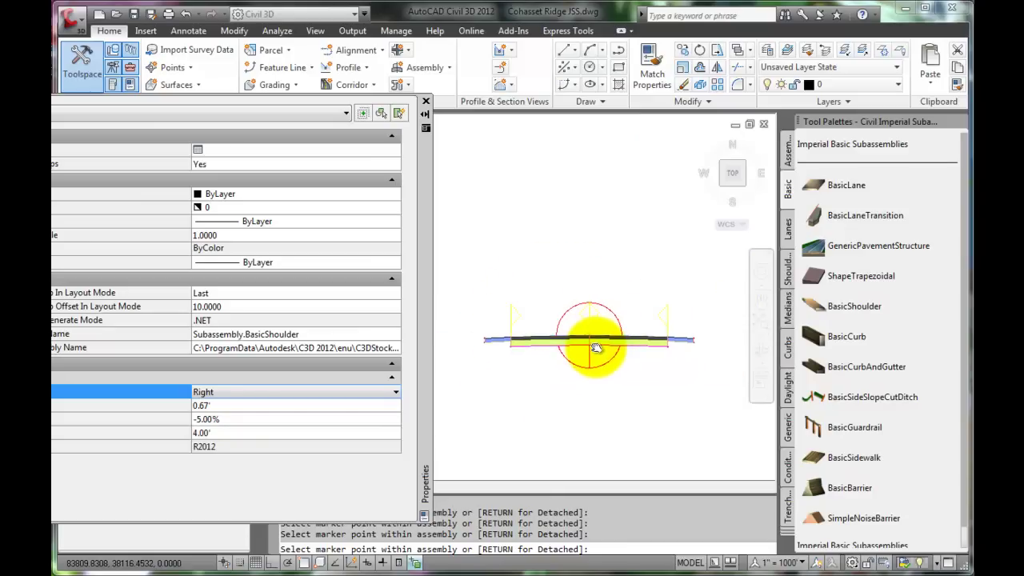
scroll(584, 370, "up", 1)
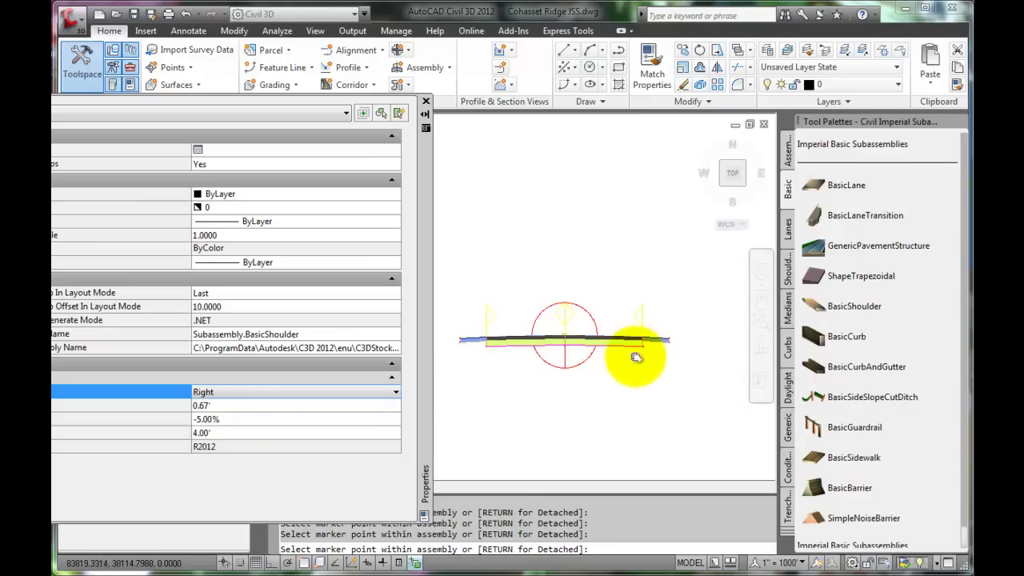
key("Return")
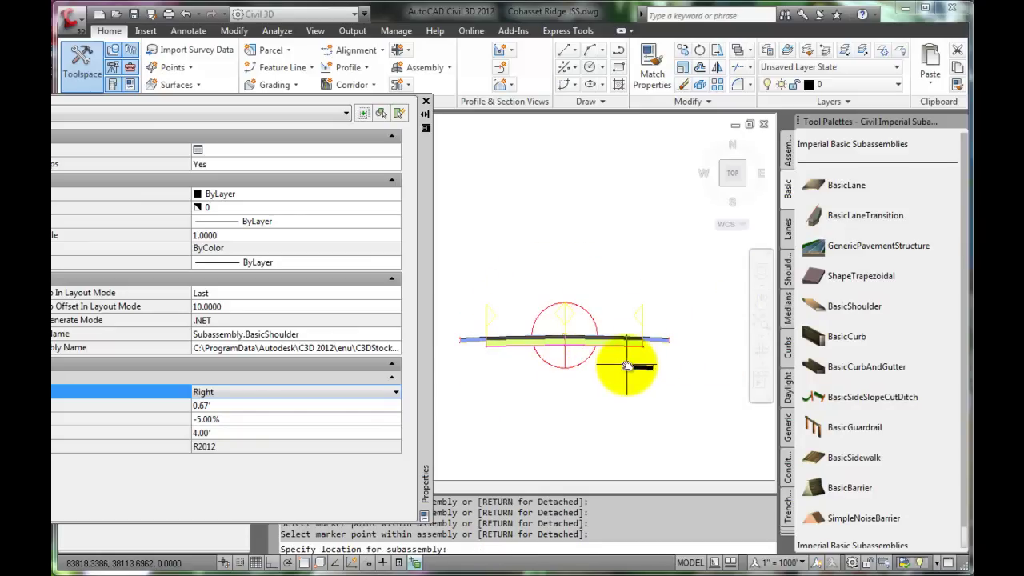
left_click(635, 366)
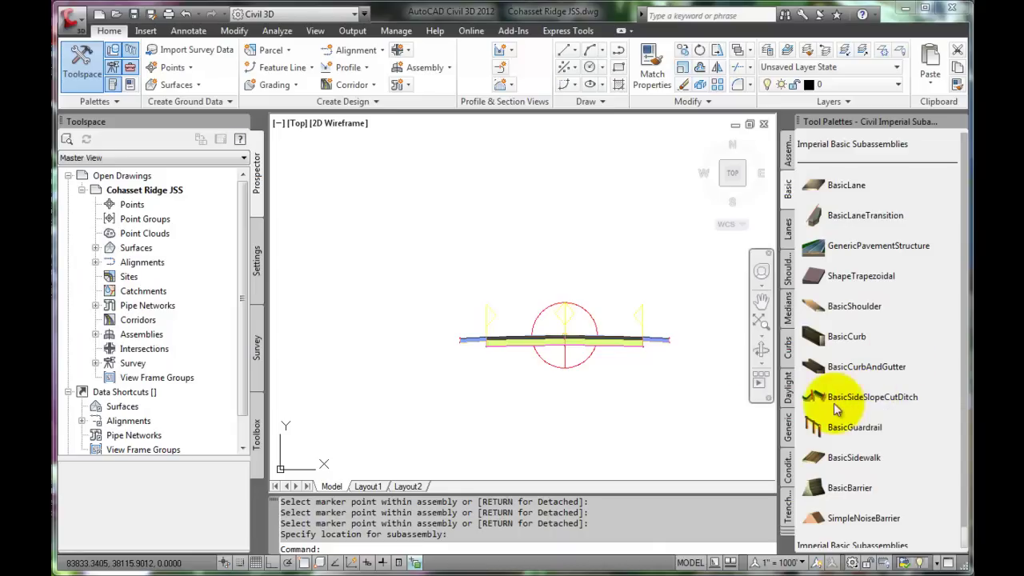
Step: Pick a right-side DaylightMultiIntercept from the Daylight palette and check its 2.00:1 cut and fill slopes
left_click(787, 390)
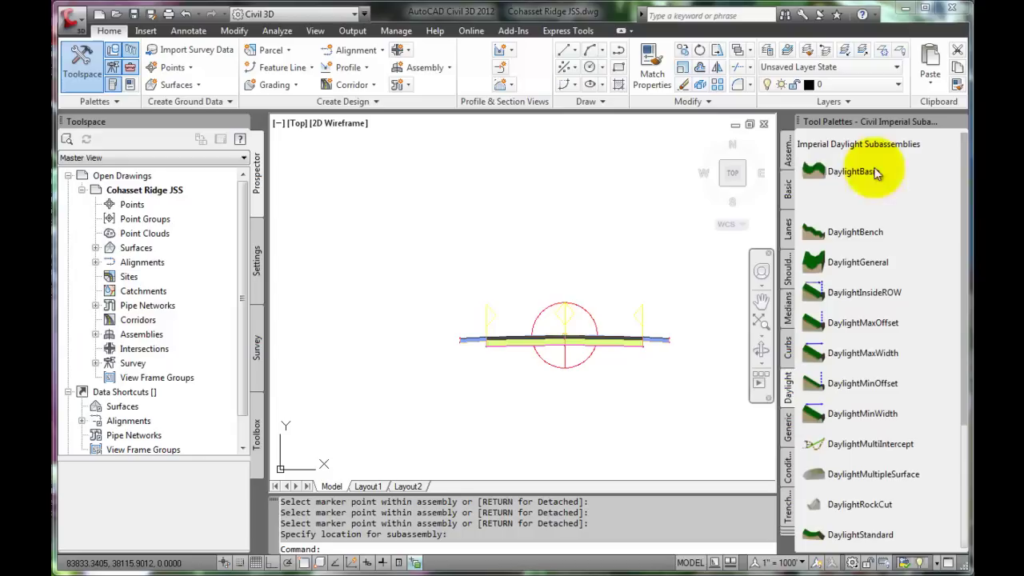
left_click(870, 445)
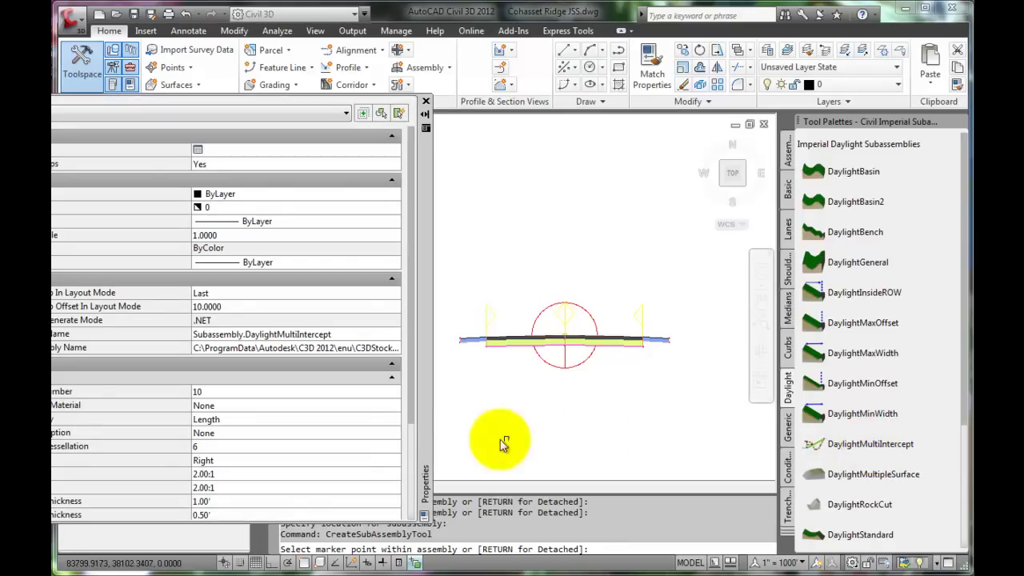
left_click_drag(423, 371, 684, 421)
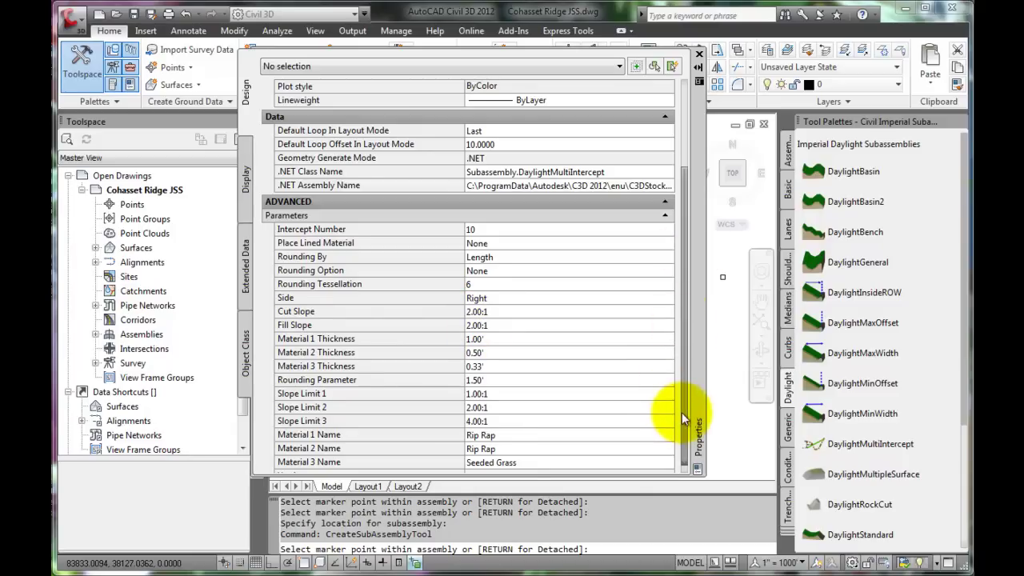
left_click_drag(682, 412, 679, 445)
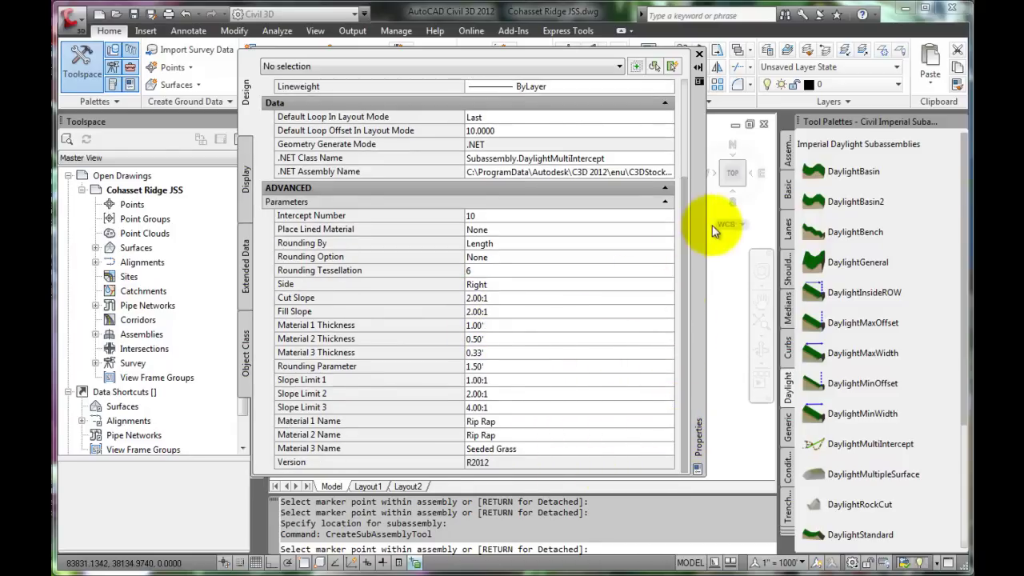
left_click_drag(699, 239, 430, 238)
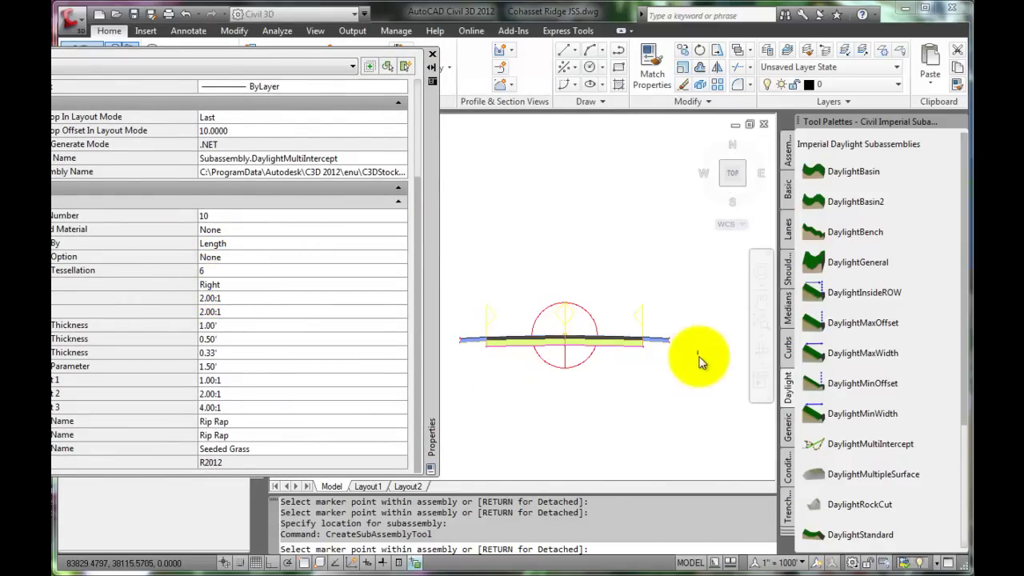
Step: Attach the right DaylightMultiIntercept to the right shoulder's outer end, then select the Side property
scroll(676, 351, "up", 10)
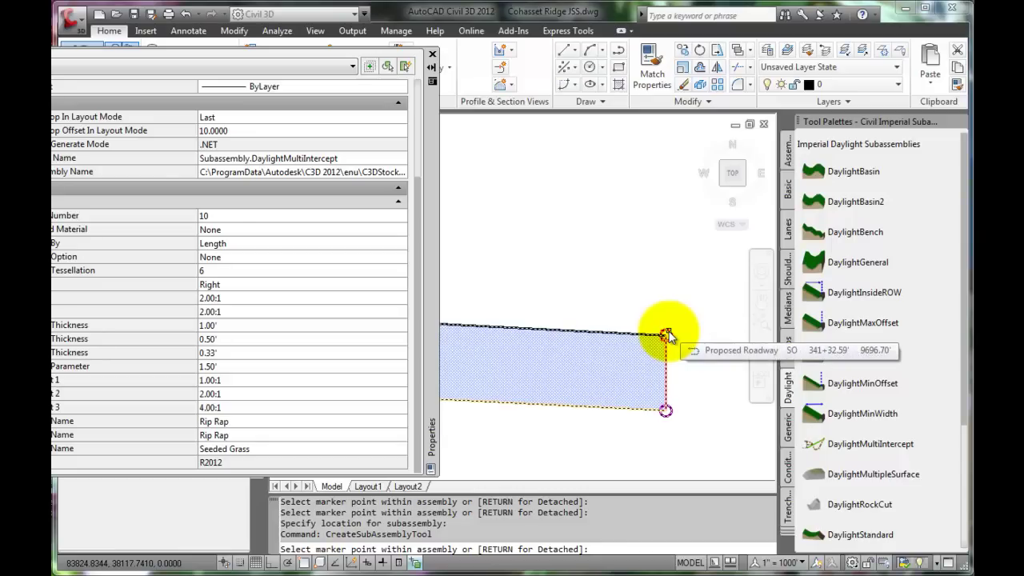
left_click(666, 336)
scroll(624, 373, "down", 5)
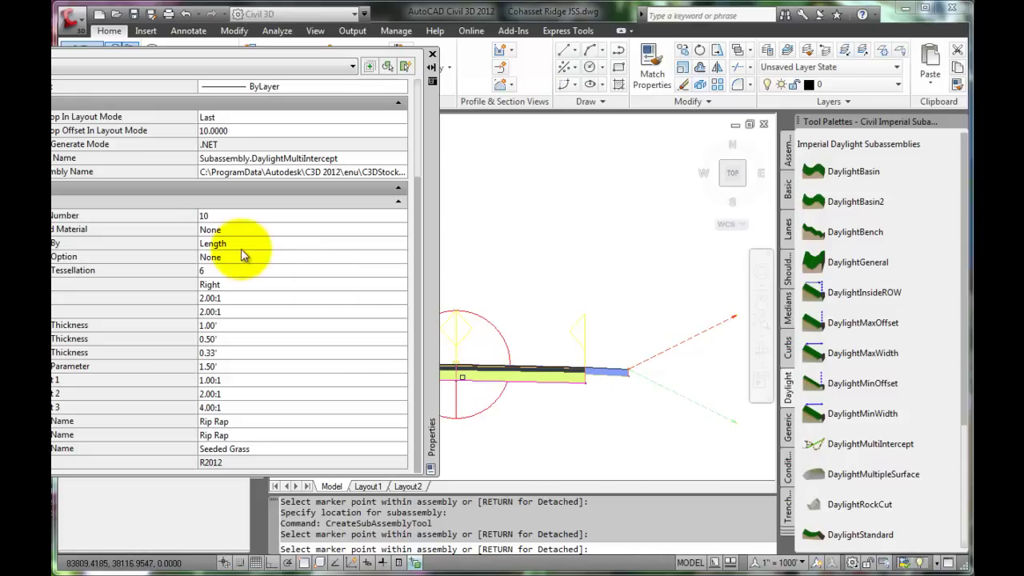
left_click(254, 284)
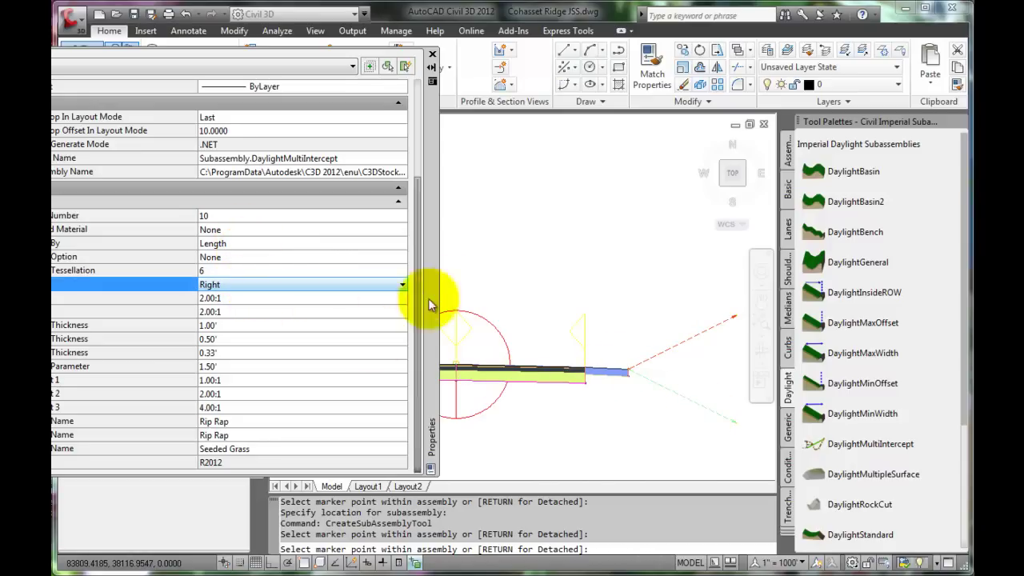
Step: Switch Side to Left, attach the daylight slope to the left shoulder's end, and finish placement
left_click(403, 285)
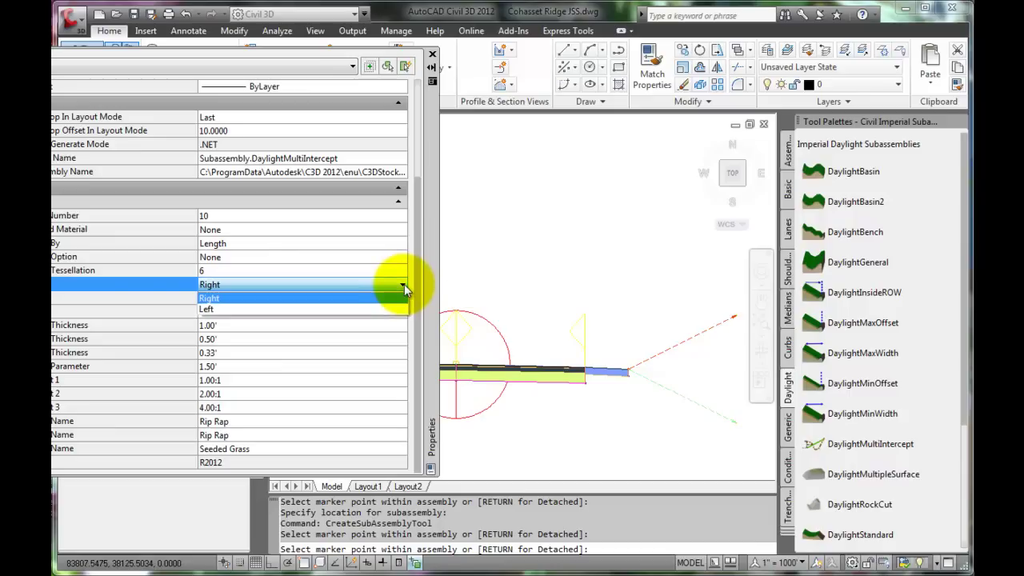
left_click(239, 309)
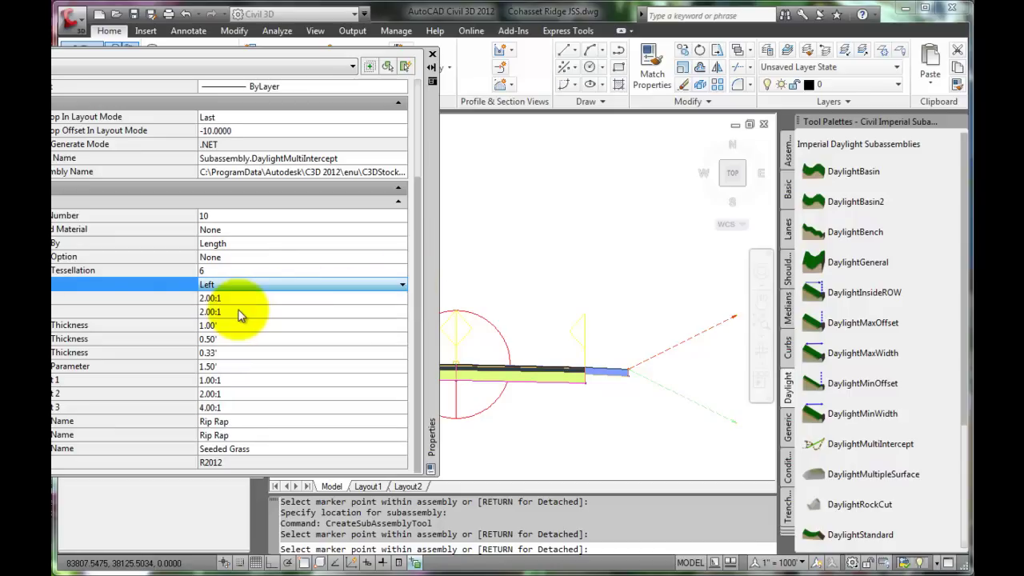
middle_click_drag(546, 309, 440, 370)
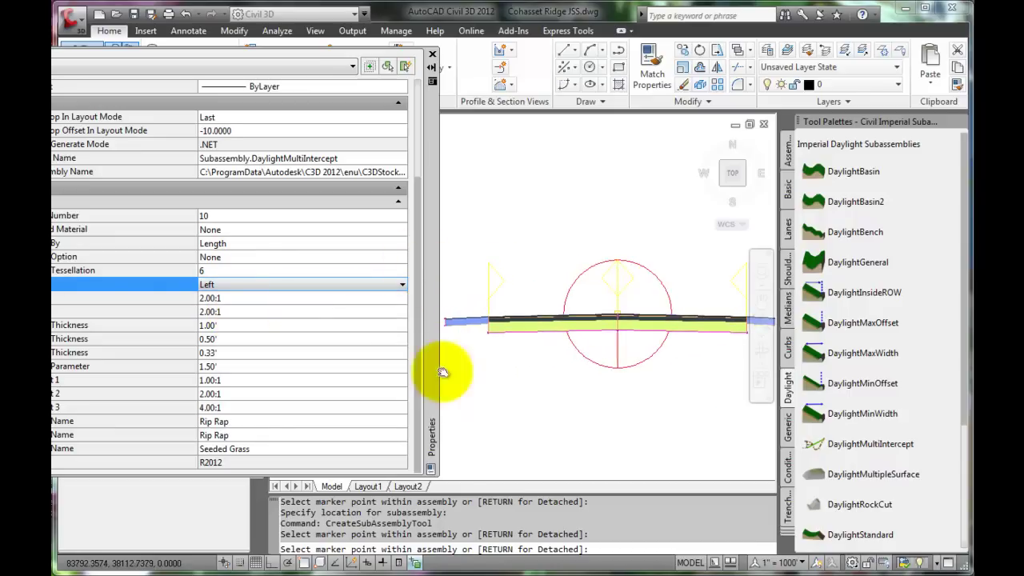
scroll(550, 307, "up", 5)
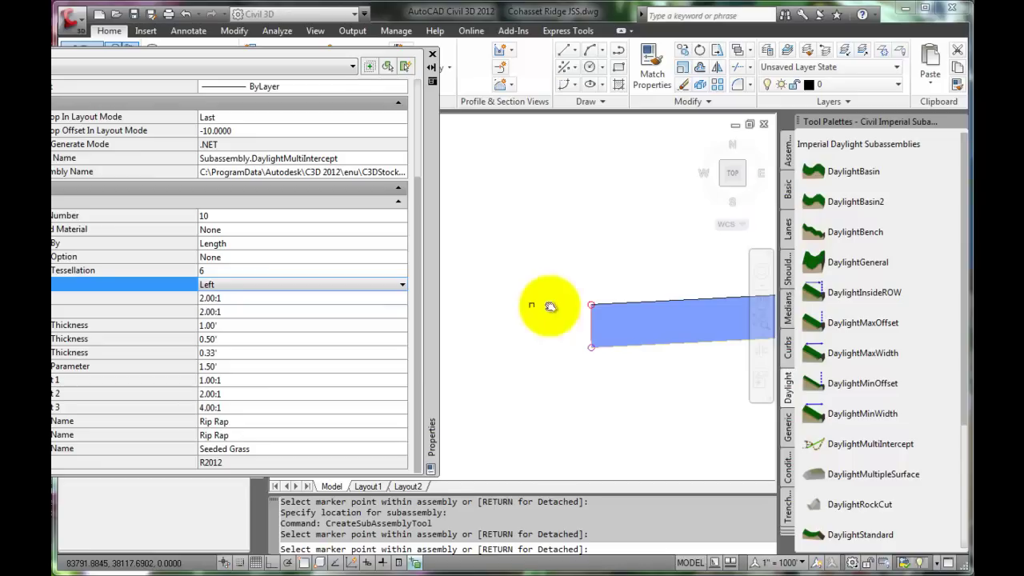
left_click(587, 304)
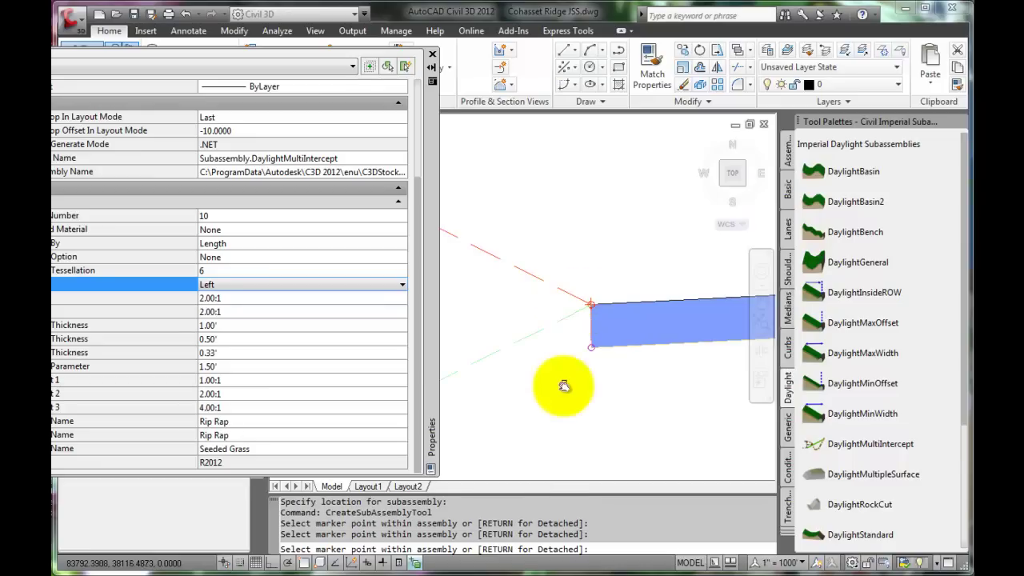
scroll(557, 376, "down", 5)
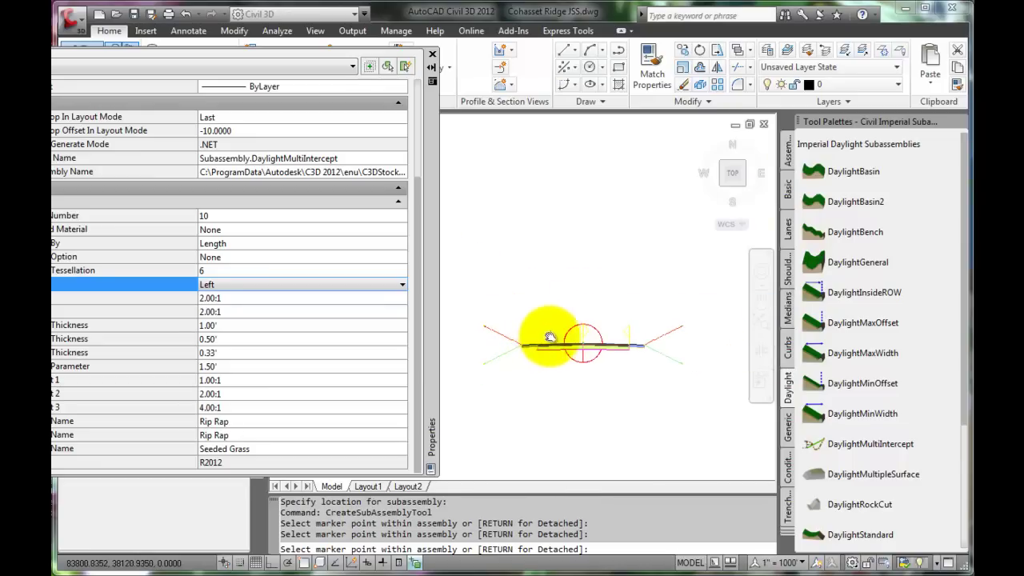
key("Return")
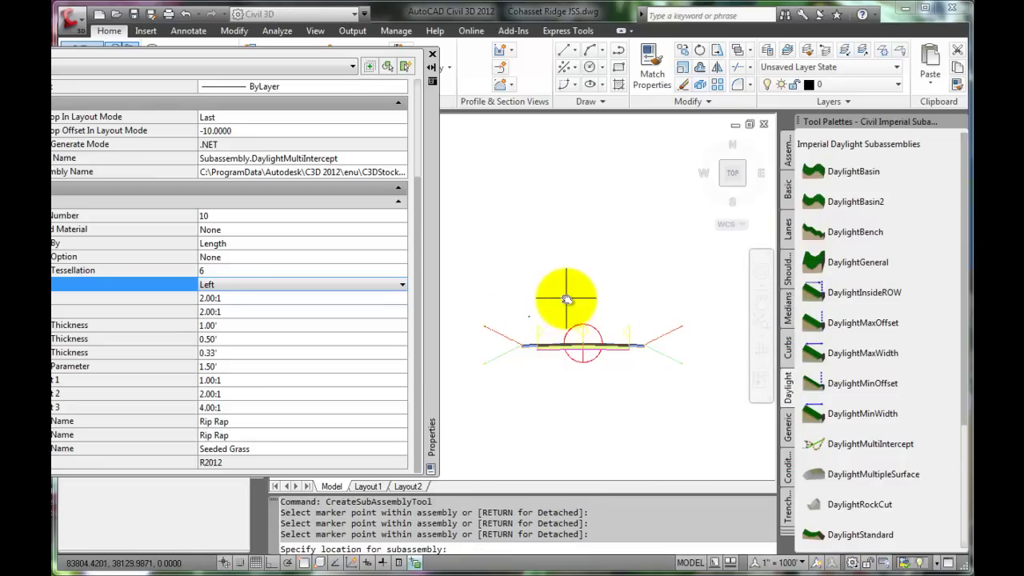
key("Return")
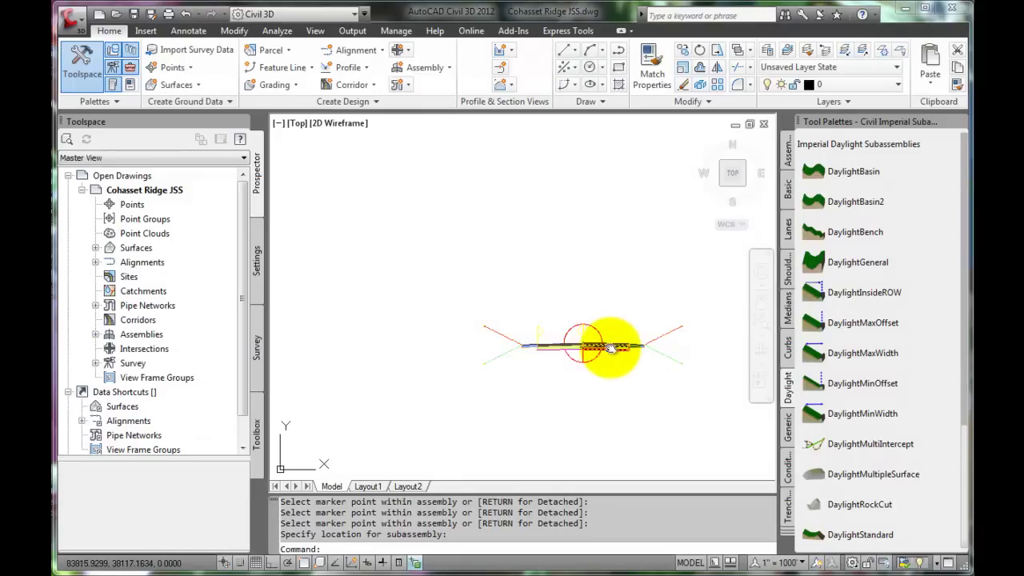
middle_click_drag(617, 343, 515, 312)
scroll(512, 317, "up", 2)
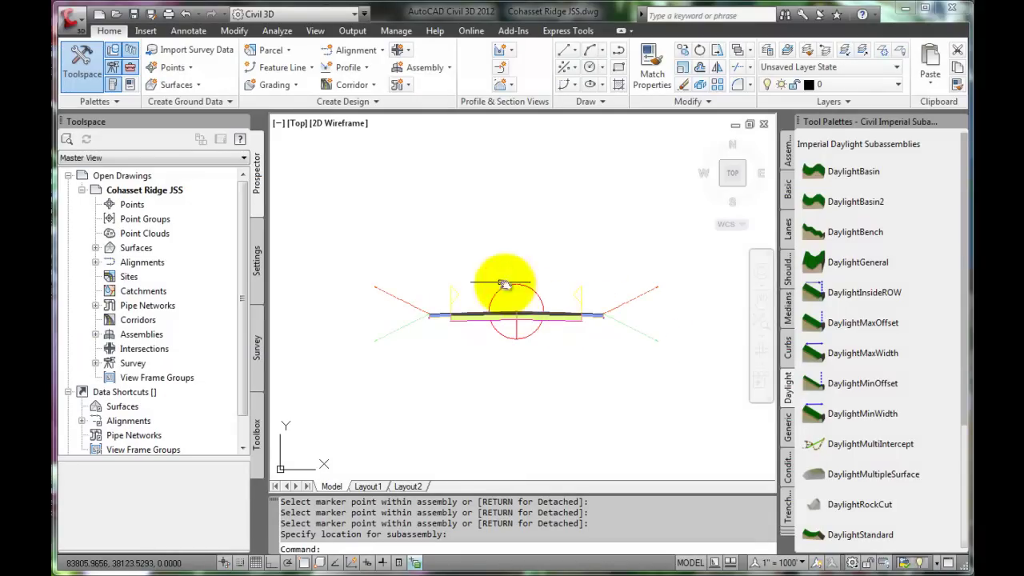
Step: Save the drawing, close the tool palettes, and select Proposed Roadway under Centerline Alignments
key("ctrl+s")
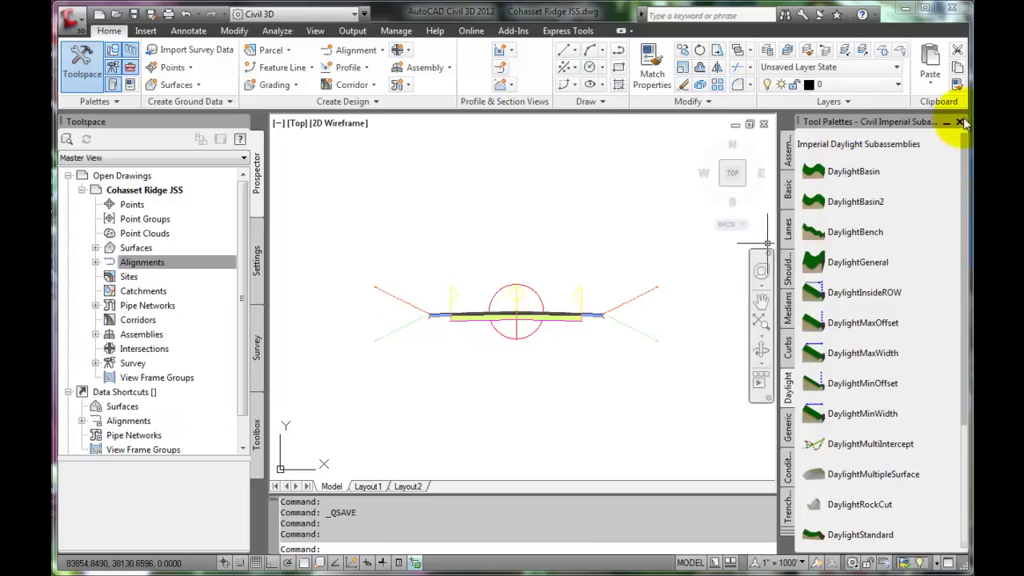
left_click(959, 122)
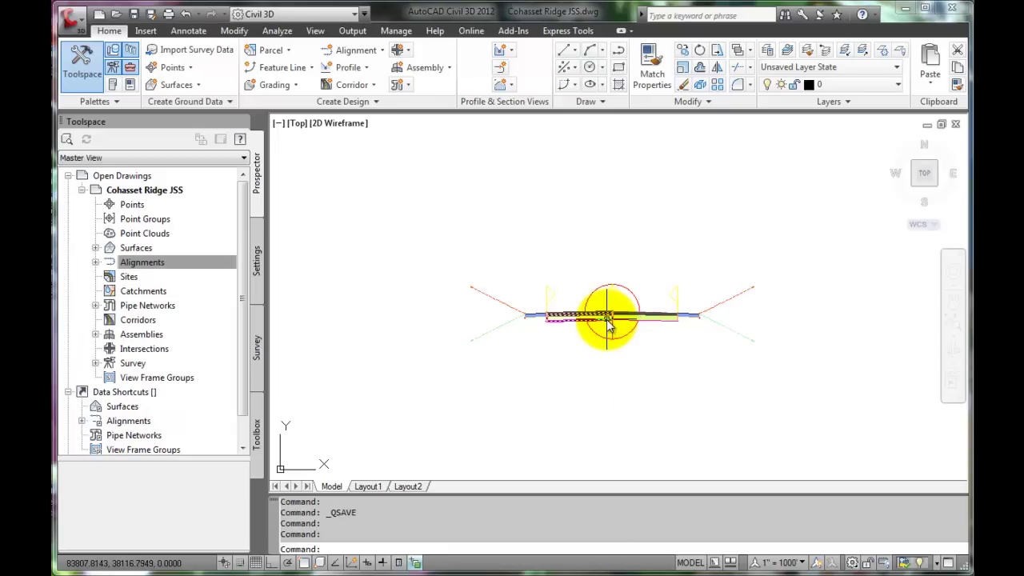
mouse_move(608, 322)
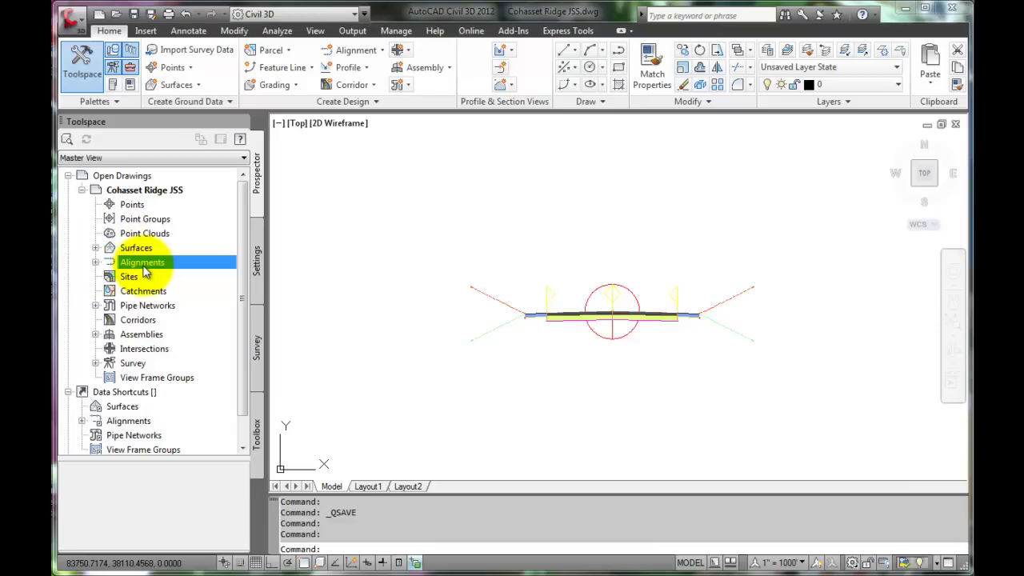
left_click(95, 261)
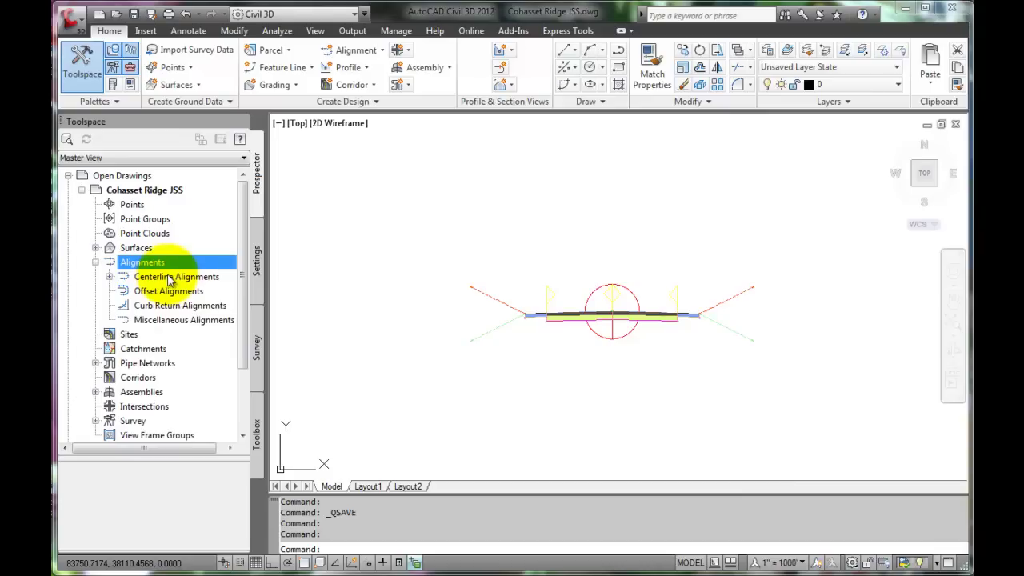
left_click(109, 276)
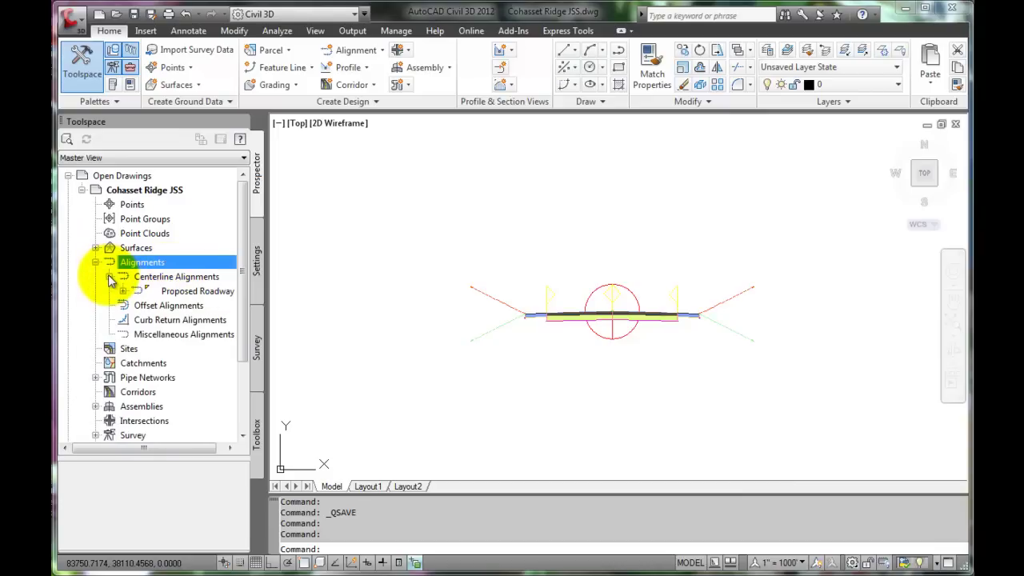
left_click(197, 291)
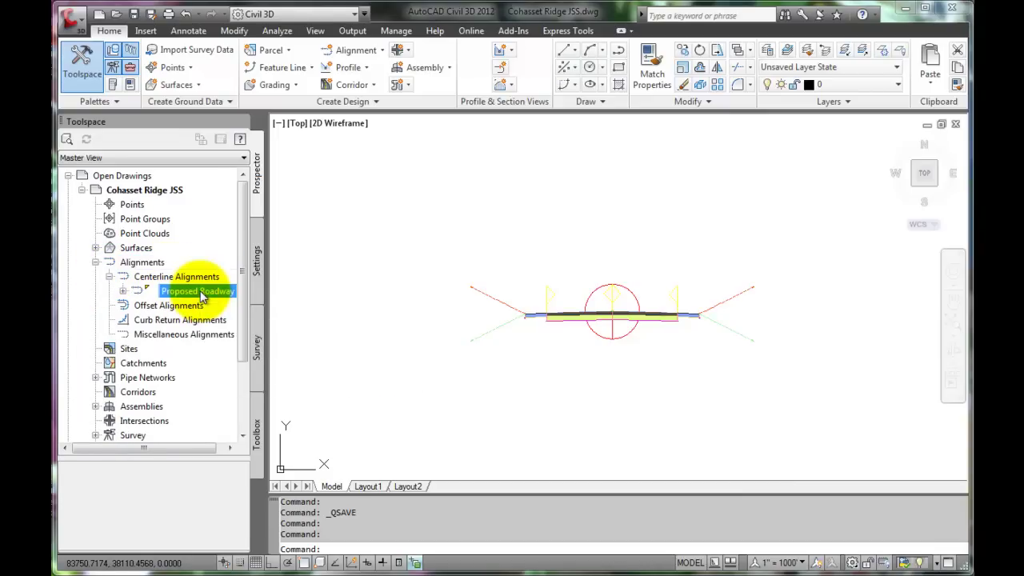
Step: Choose Edit Superelevation from the Proposed Roadway alignment's context menu
right_click(202, 296)
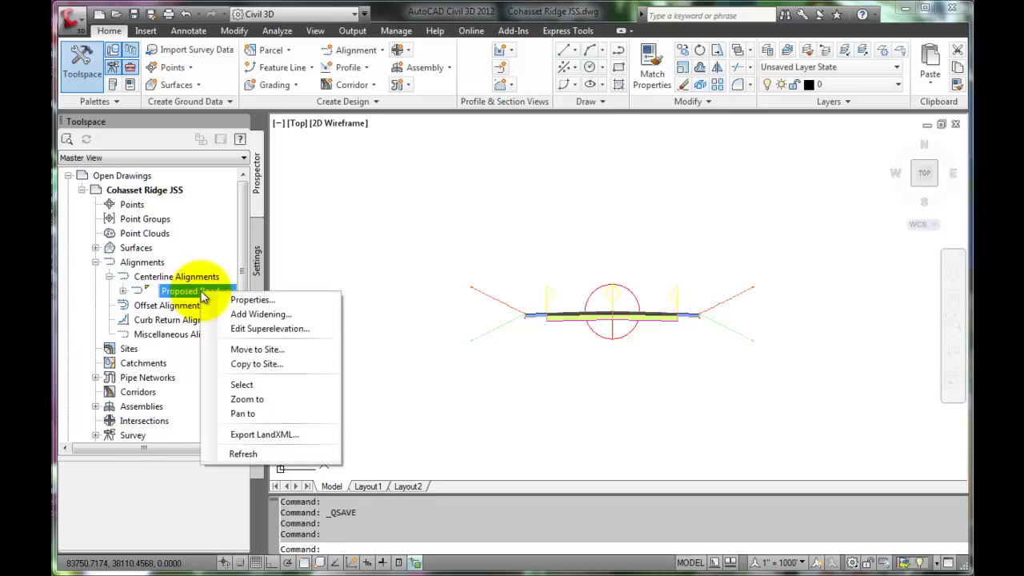
left_click(272, 329)
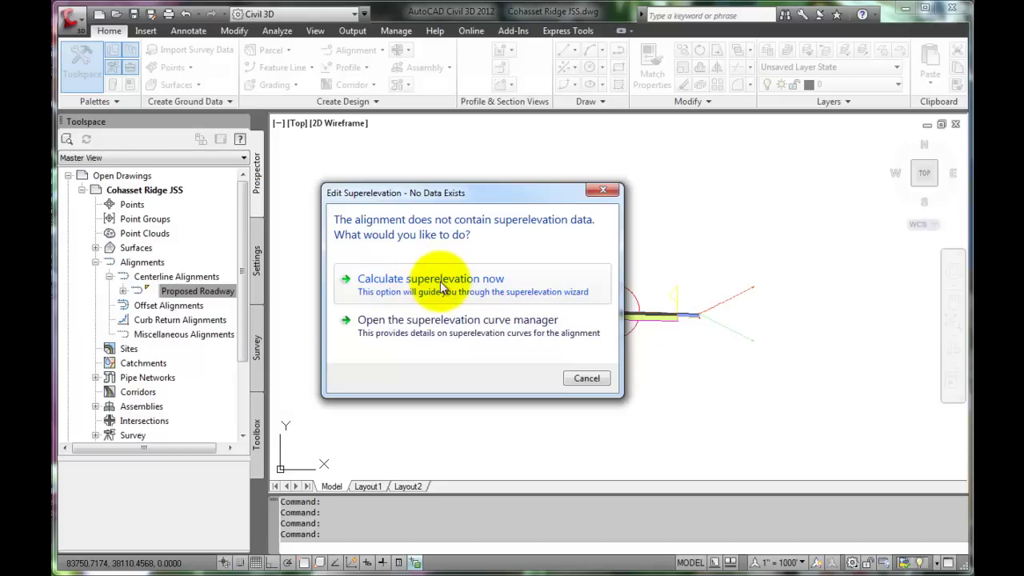
Step: Calculate superelevation as Undivided Crowned with default 12' lanes and 4.00 outside shoulders
left_click(440, 284)
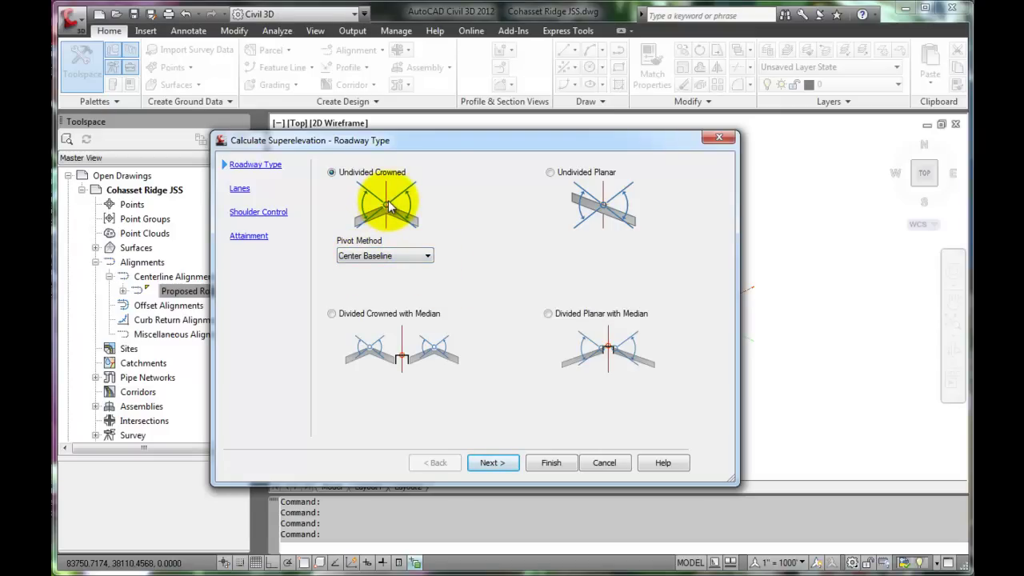
left_click(489, 464)
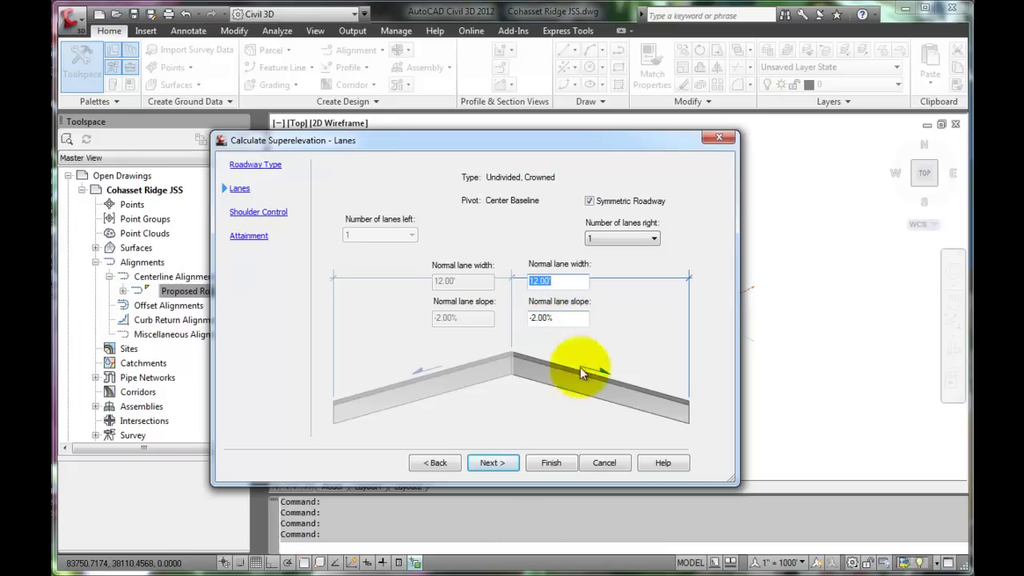
left_click(499, 462)
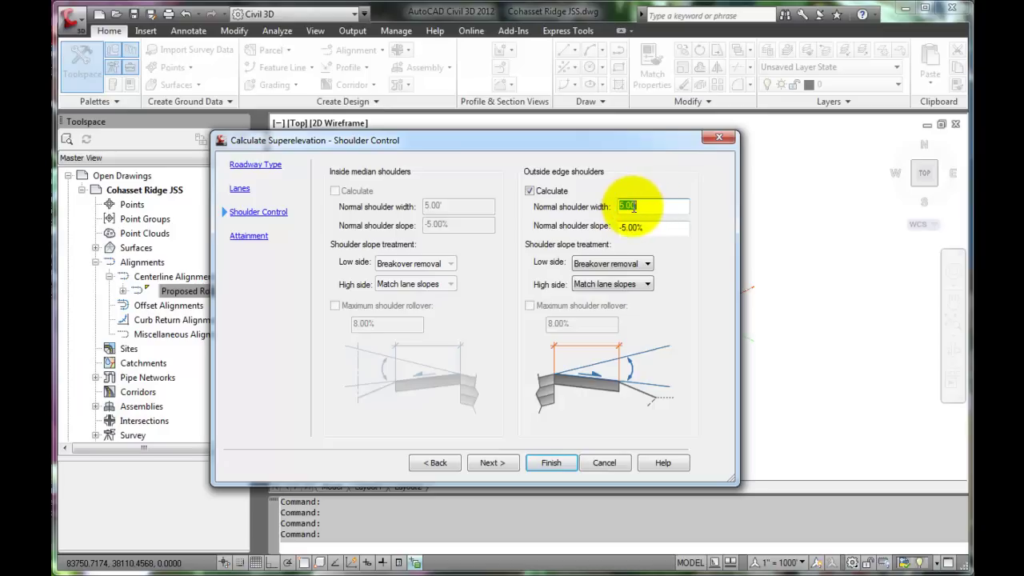
type("4")
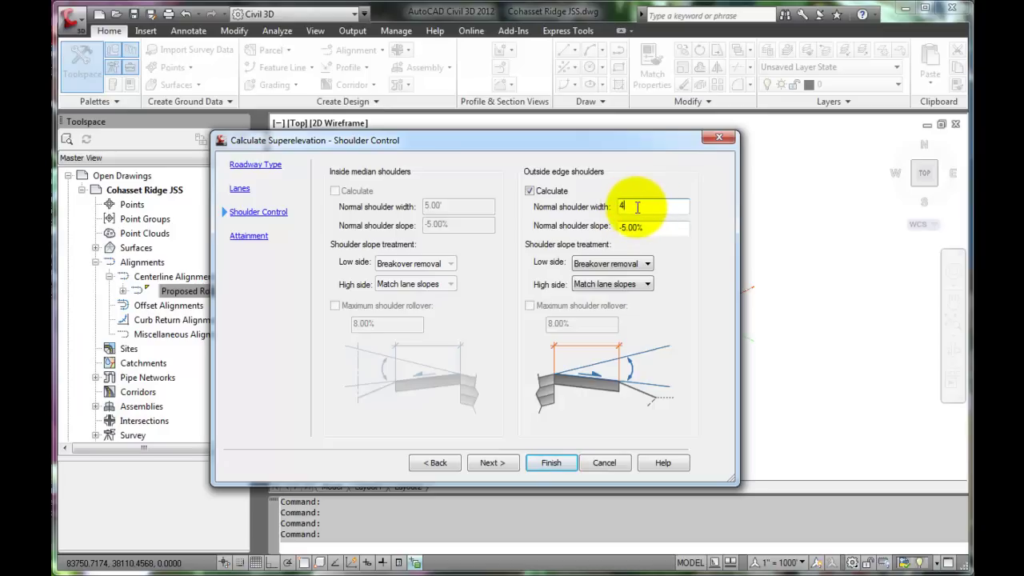
type(".00")
key("Return")
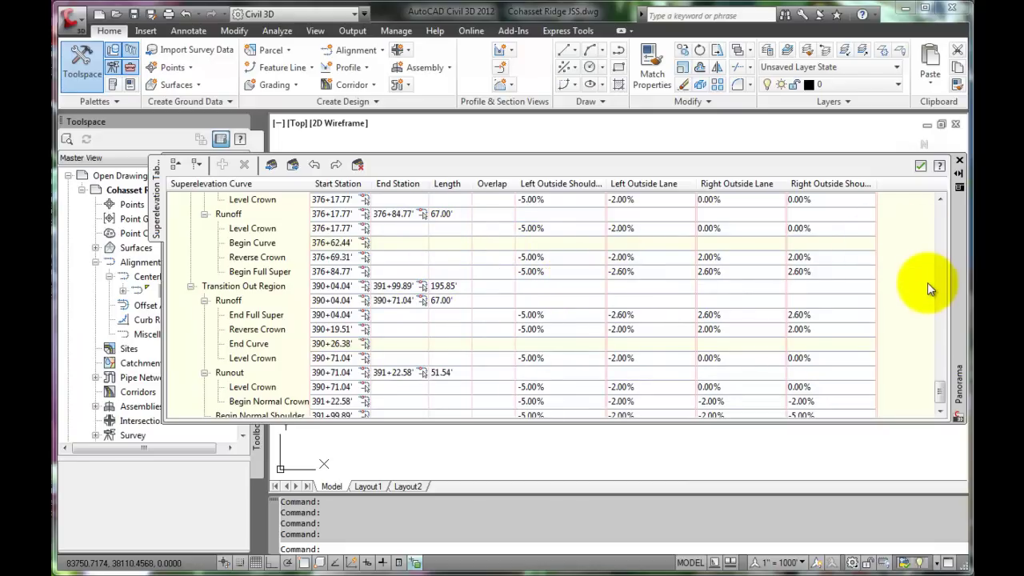
Step: Scroll the Superelevation Tabular Editor to the top, dock it at the bottom, and show the whole site
left_click_drag(940, 400, 940, 204)
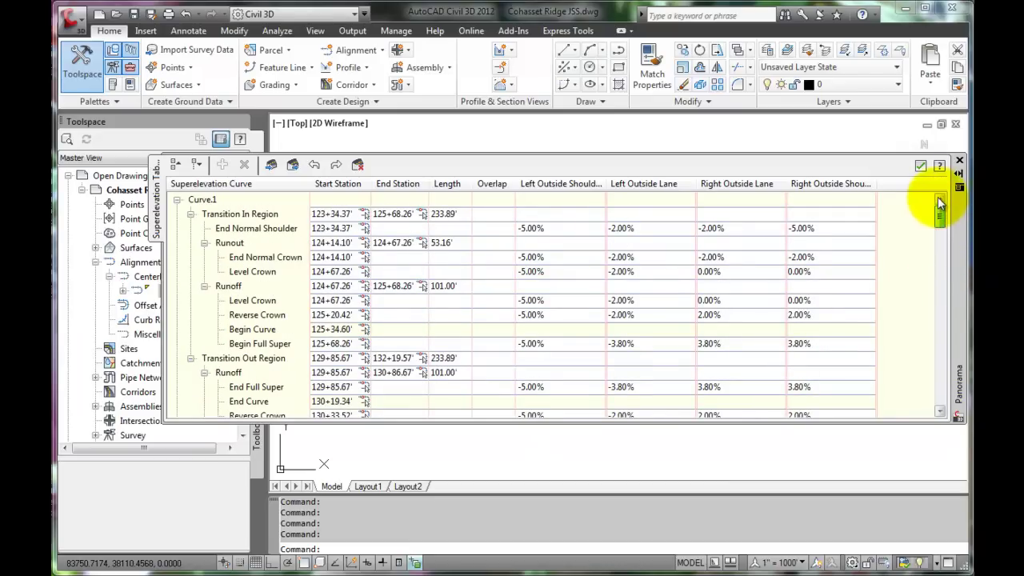
left_click_drag(958, 259, 962, 569)
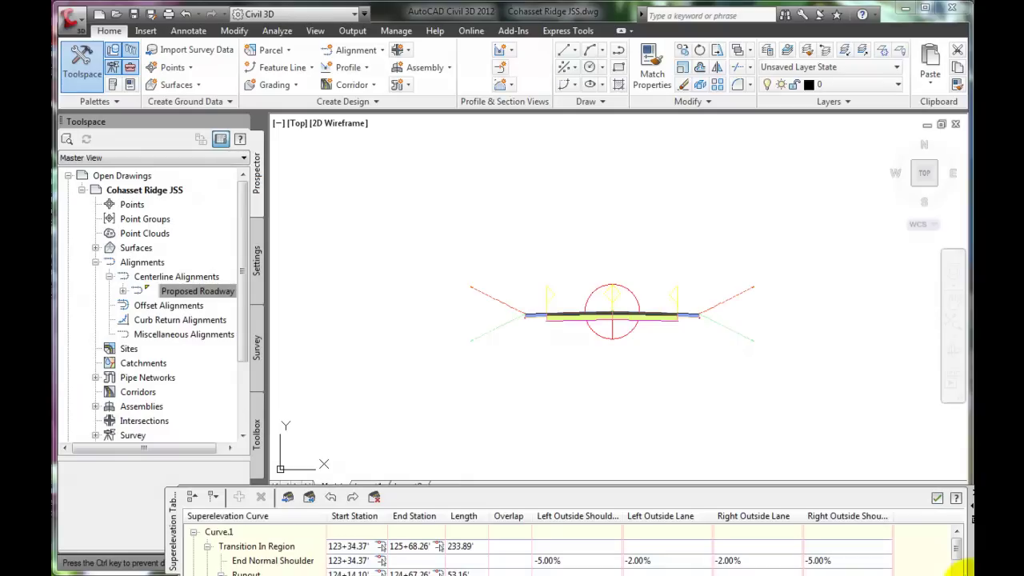
scroll(405, 258, "down", 5)
mouse_move(405, 259)
middle_mouse_down()
mouse_move(645, 253)
mouse_move(382, 286)
mouse_move(400, 290)
mouse_move(319, 310)
mouse_move(663, 315)
mouse_move(512, 366)
mouse_move(628, 205)
mouse_move(617, 312)
middle_mouse_up()
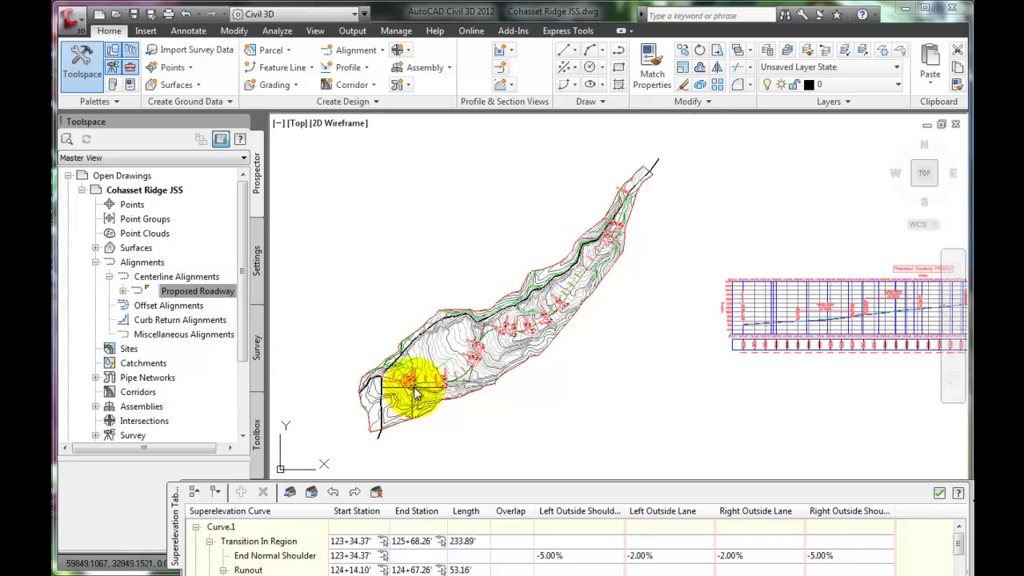
Step: Float the superelevation table larger to read Curve.1's 3.80% full superelevation and transition-out stations
scroll(414, 389, "up", 6)
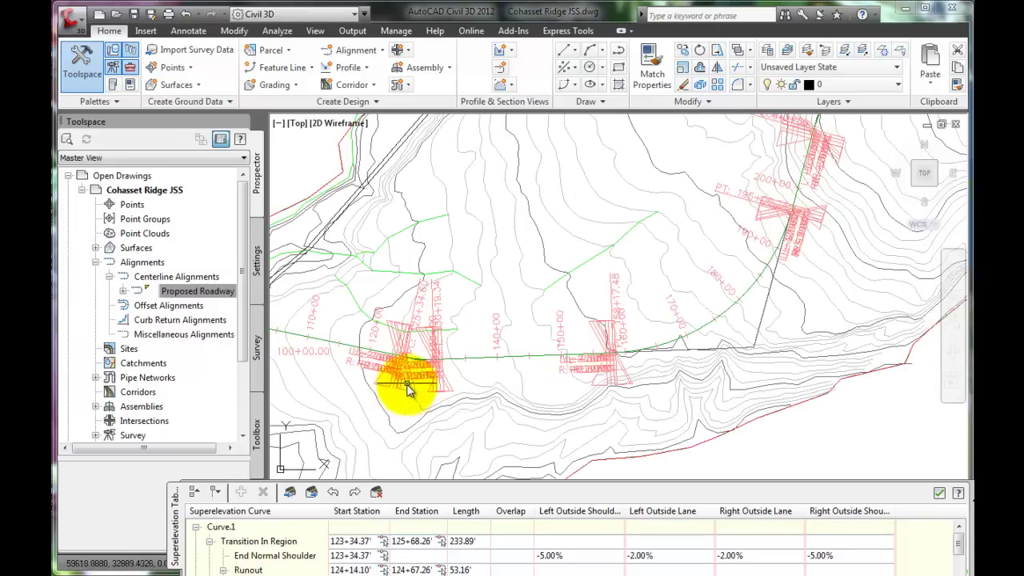
scroll(404, 375, "up", 2)
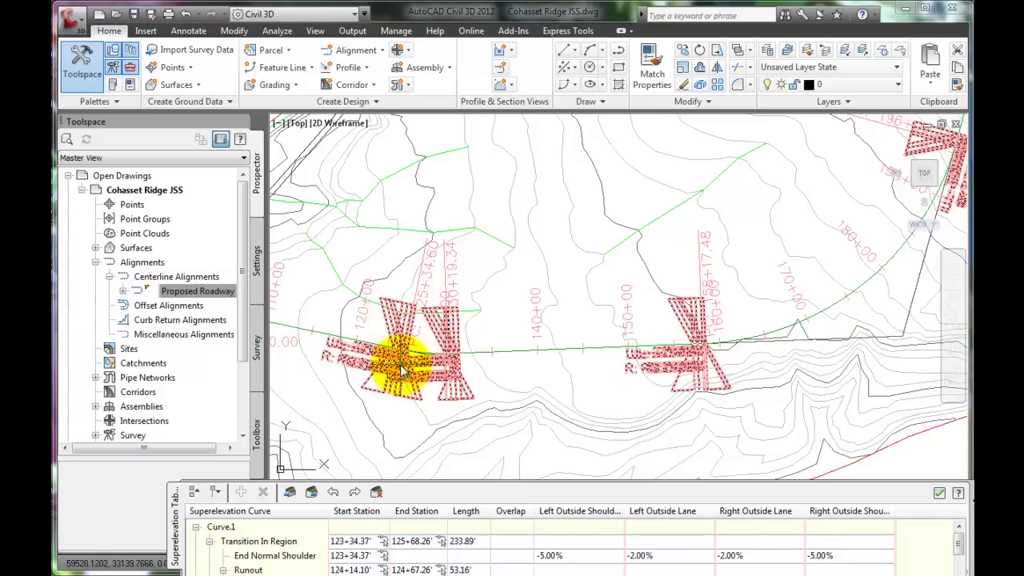
scroll(400, 359, "up", 1)
scroll(412, 344, "down", 1)
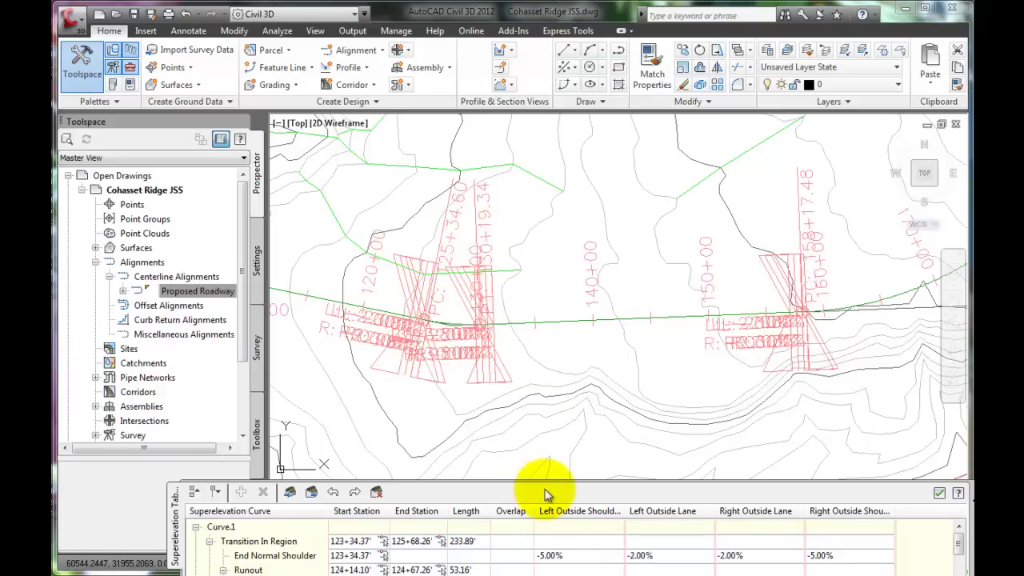
left_click_drag(959, 534, 957, 410)
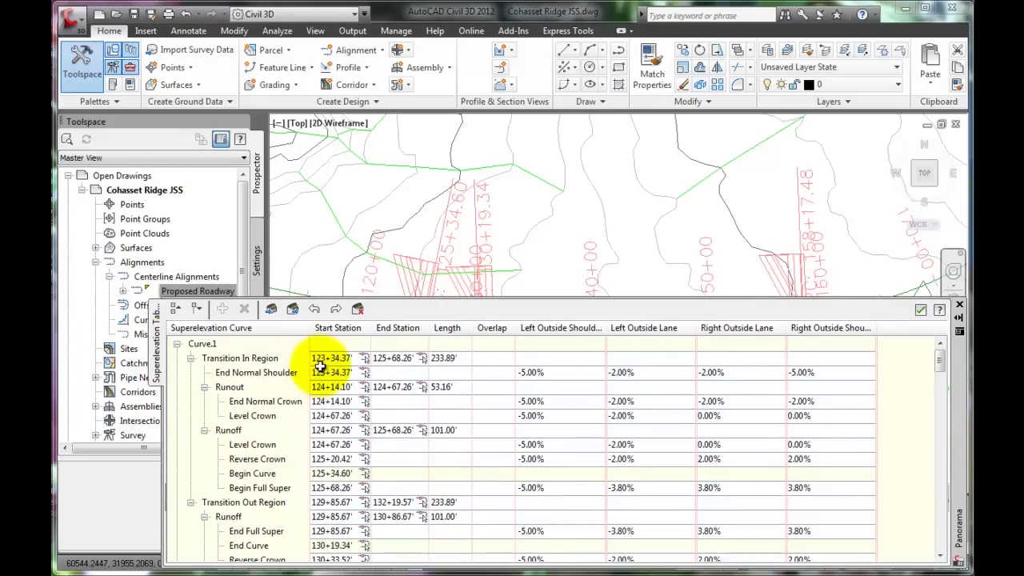
Step: Review Curve.1's transition stations in the table, raise it higher, then close it
left_click(340, 364)
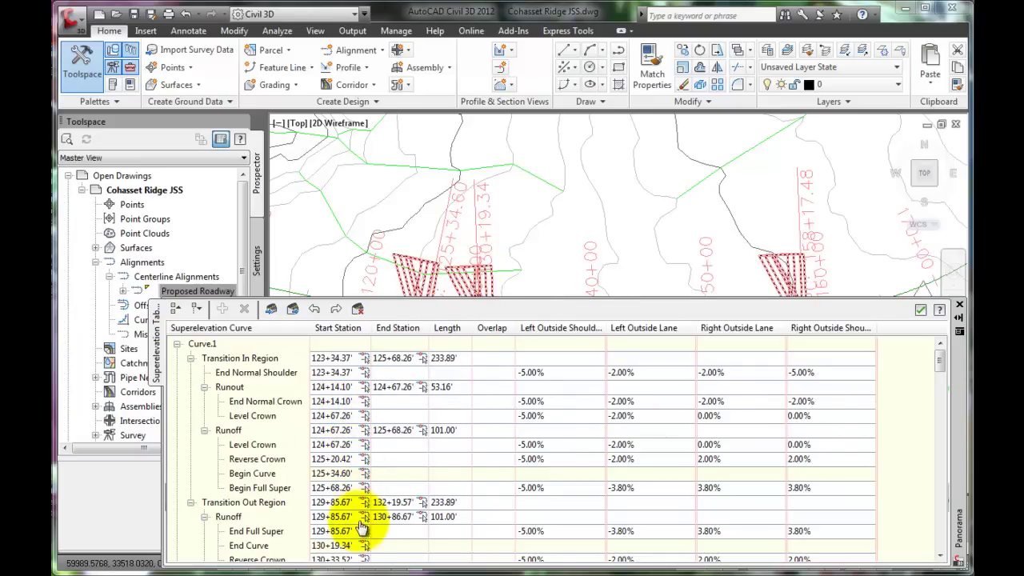
scroll(940, 361, "down", 2)
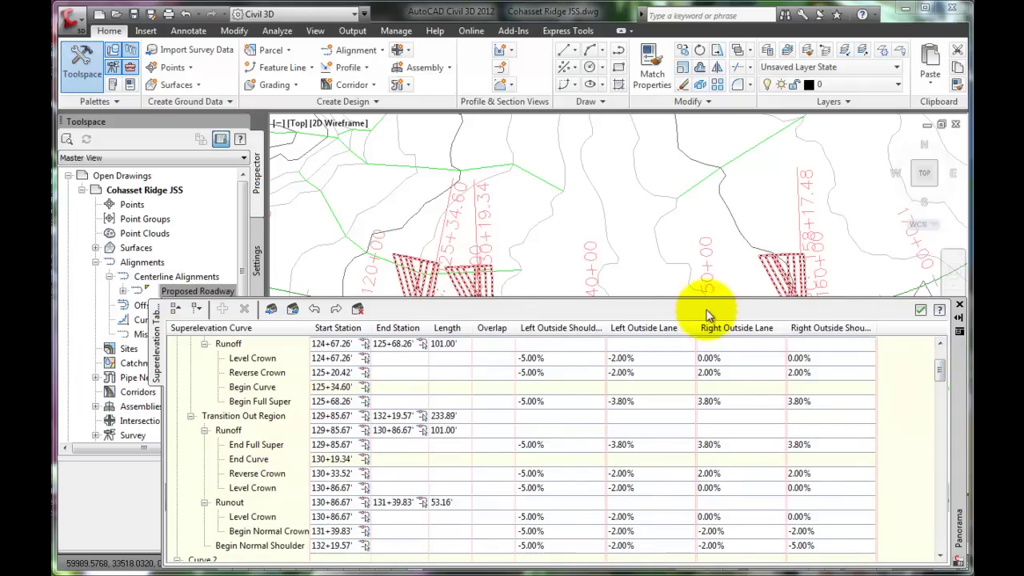
left_click_drag(958, 410, 940, 270)
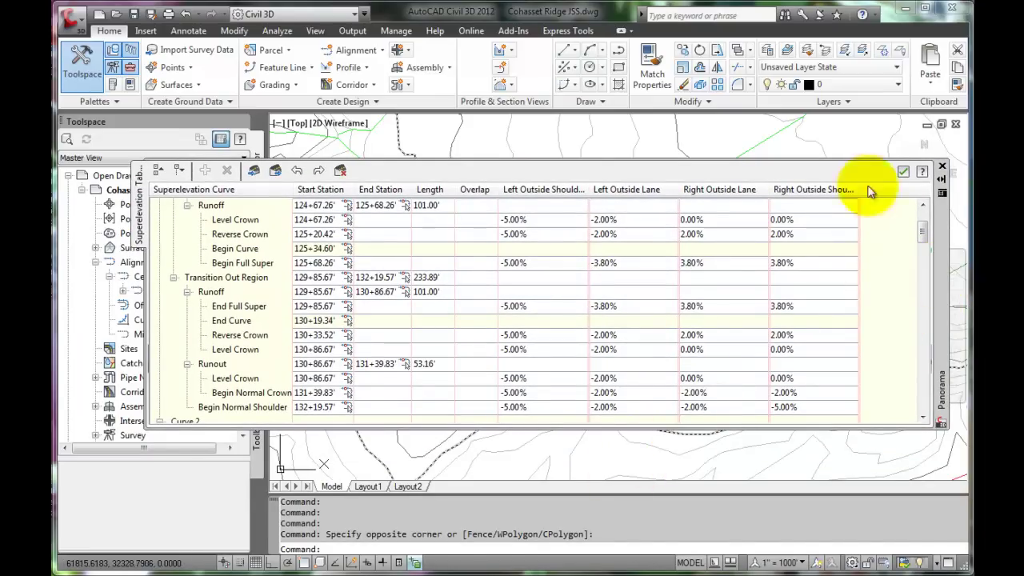
left_click(942, 169)
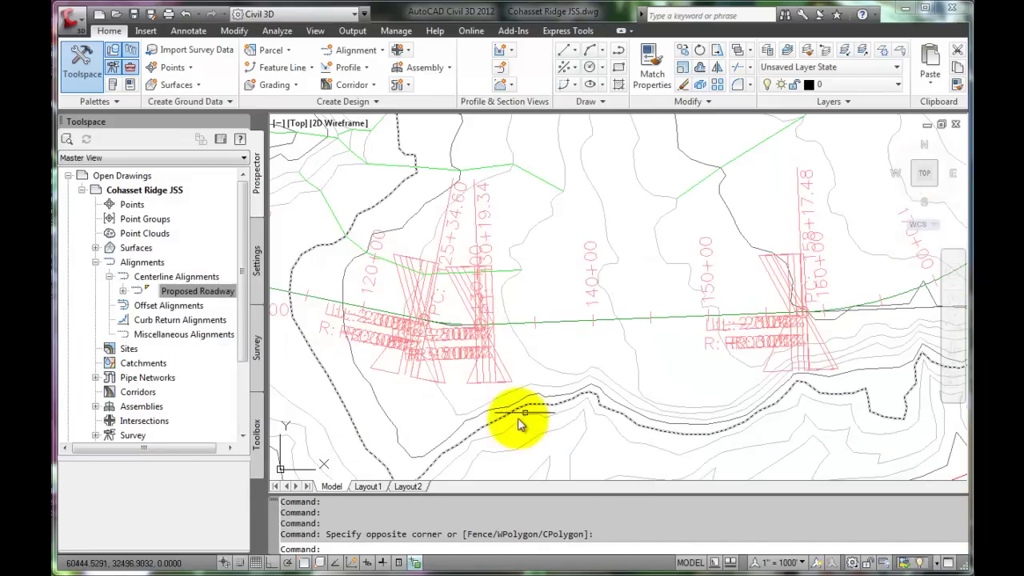
Step: Zoom out to the full site plan and select Proposed Roadway in Prospector
scroll(671, 320, "down", 3)
middle_click_drag(742, 299, 530, 392)
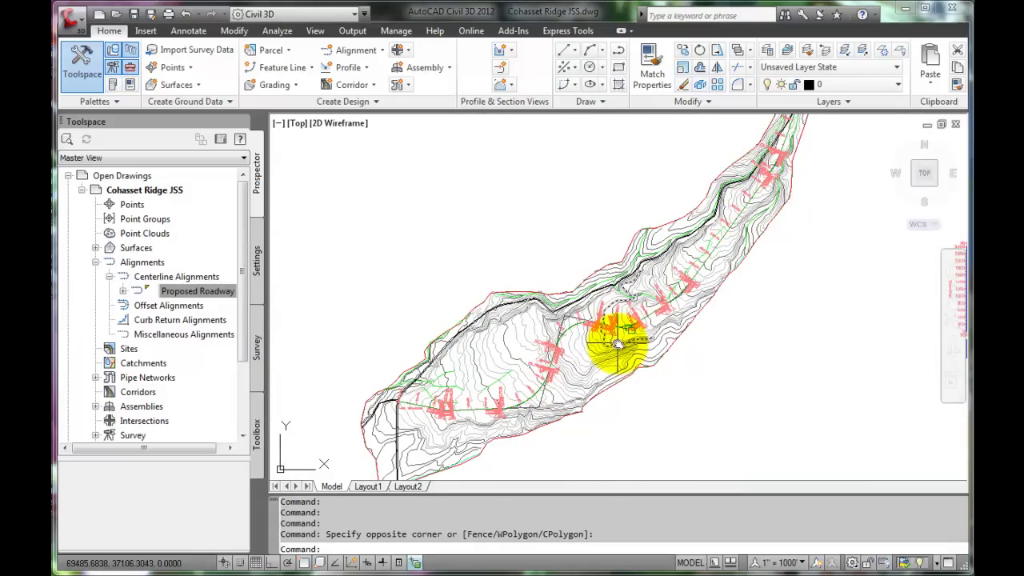
left_click(173, 292)
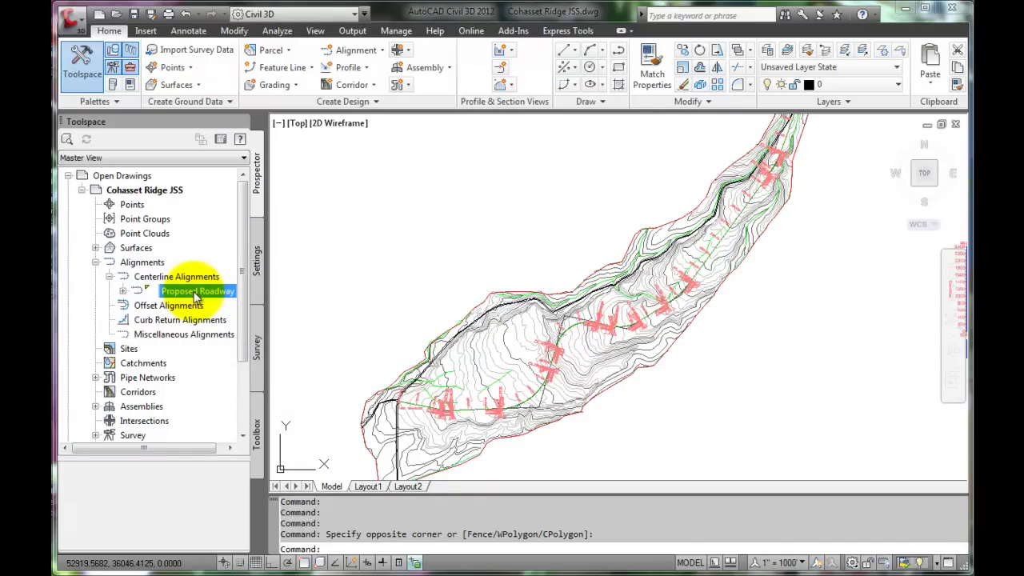
Step: Open Proposed Roadway's Design Speed settings, showing a single 60 mi/h entry at 100+00.00'
right_click(195, 293)
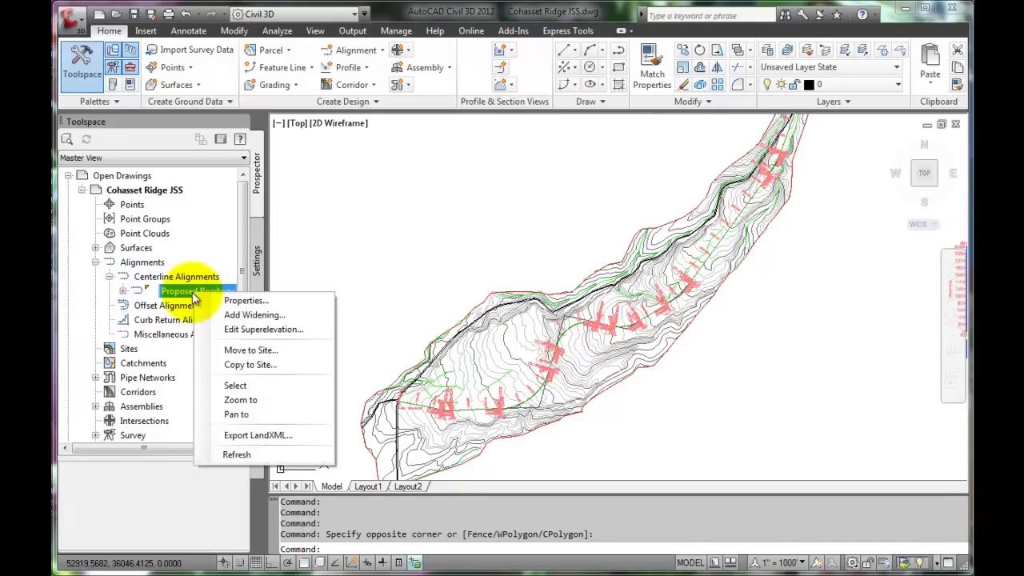
left_click(269, 330)
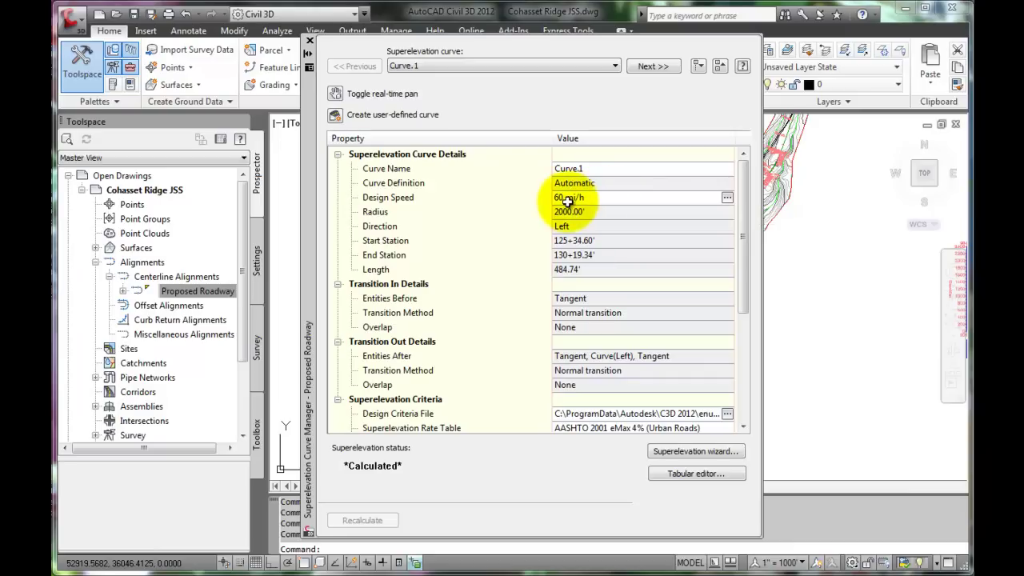
left_click(727, 199)
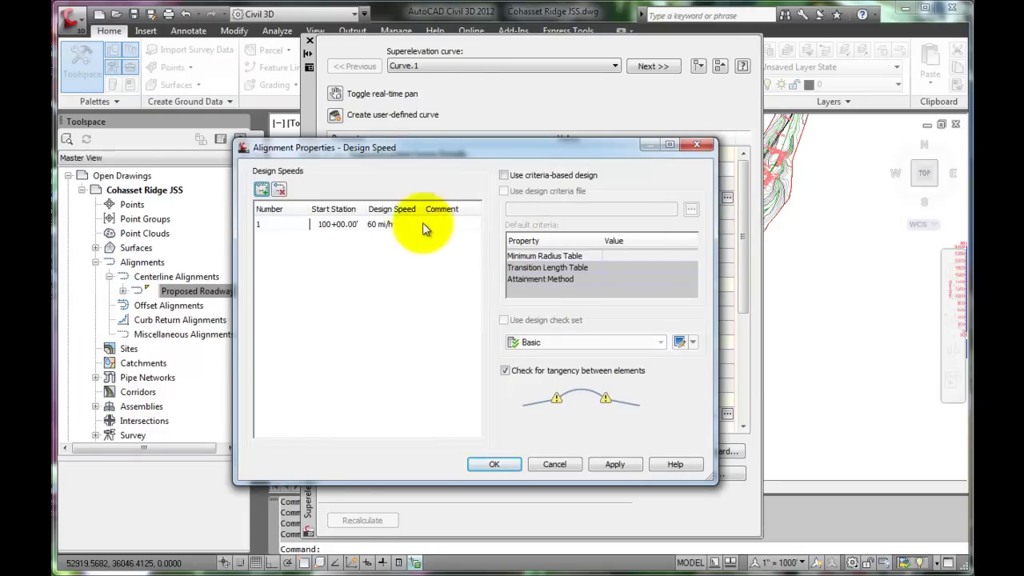
Step: Change the Proposed Roadway design speed cell from 60 to 55 mi/h and apply it
left_click(388, 224)
left_click(388, 226)
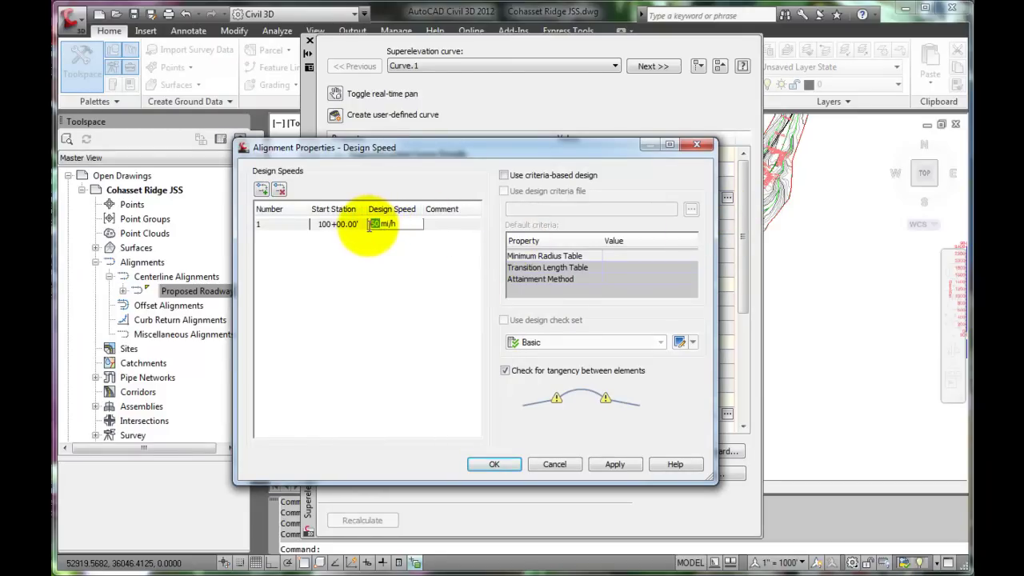
type("55")
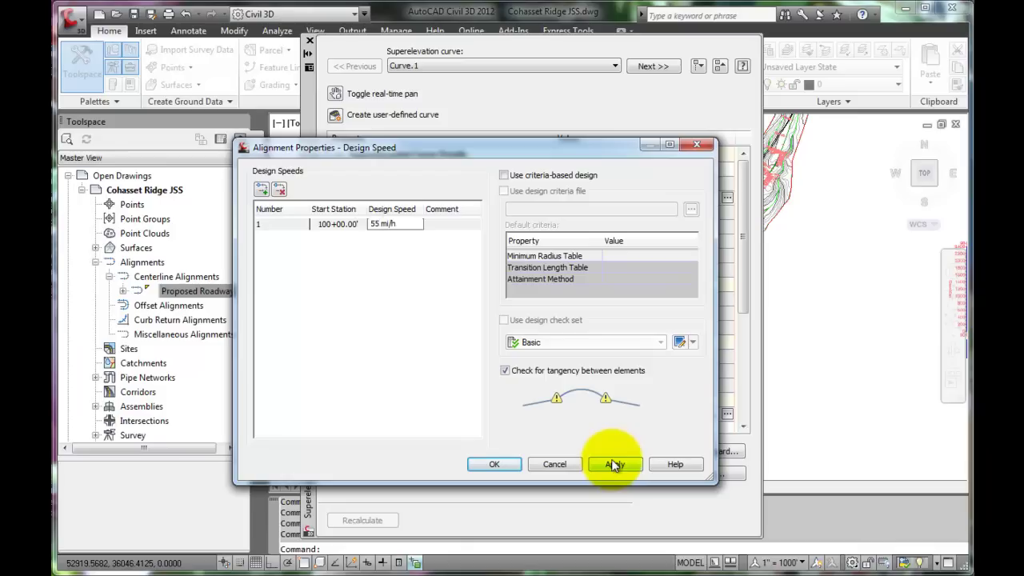
left_click(613, 467)
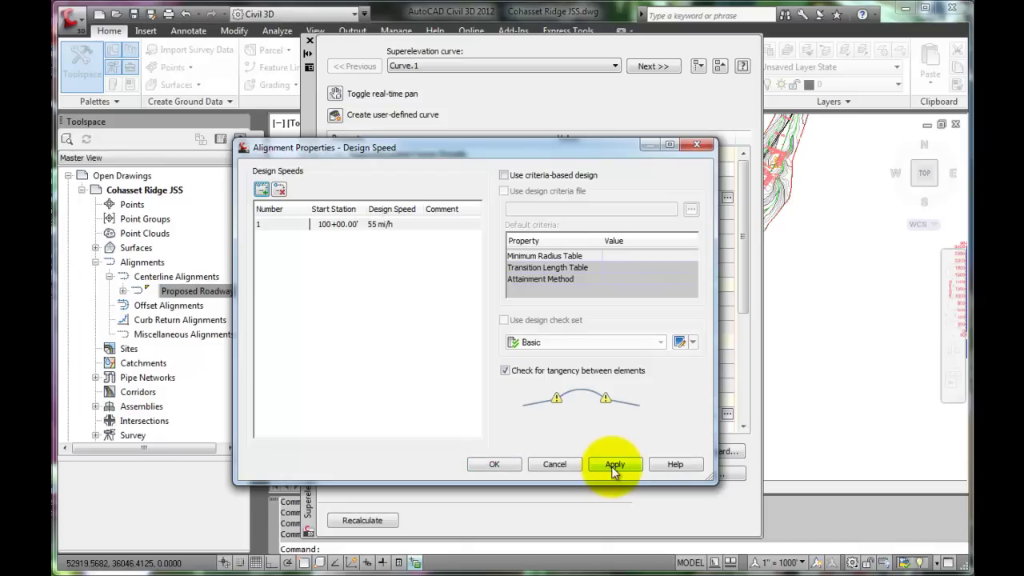
left_click(496, 464)
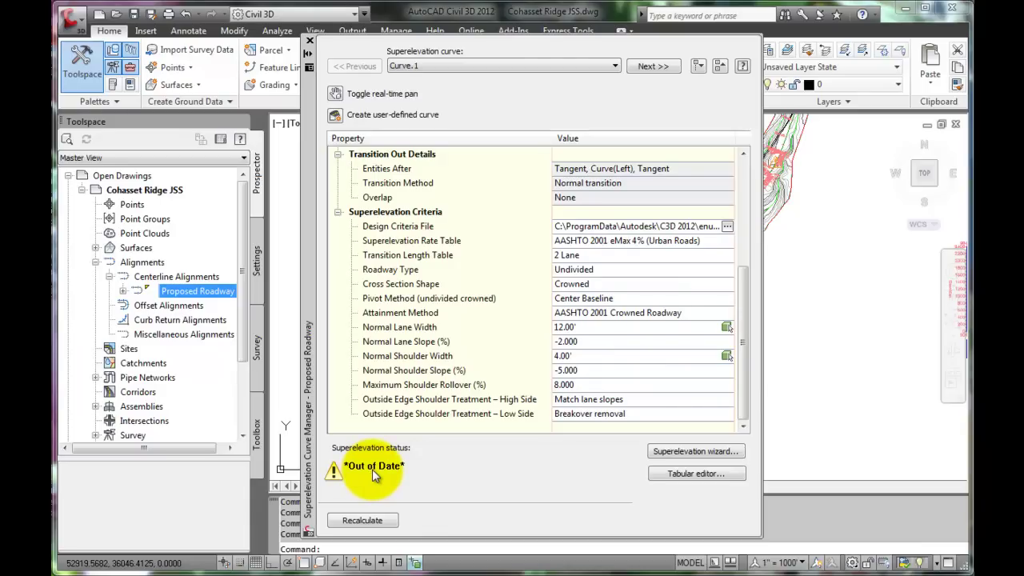
Step: Recalculate Curve.1's superelevation for the new 55 mi/h design speed
left_click(364, 520)
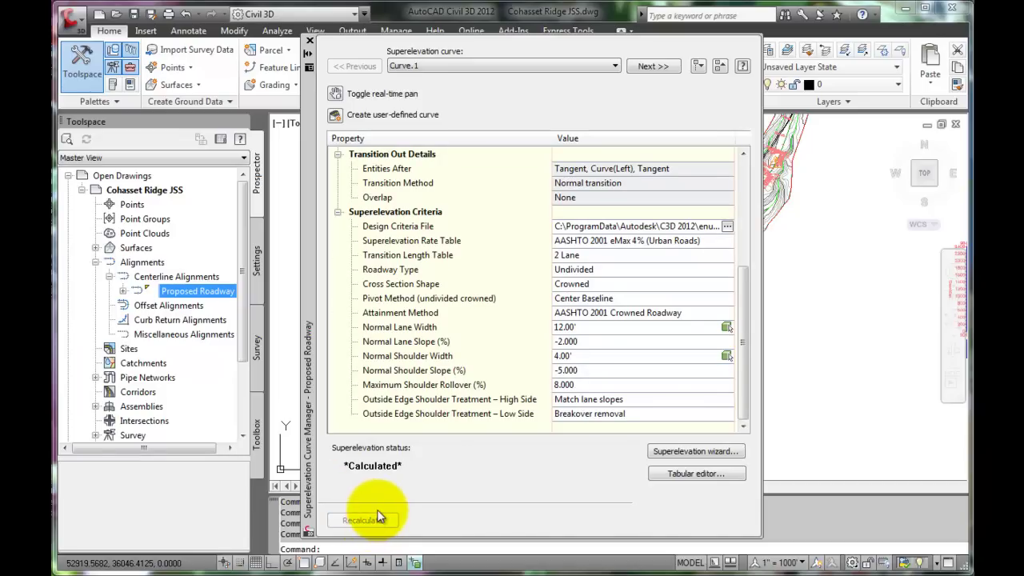
left_click(615, 65)
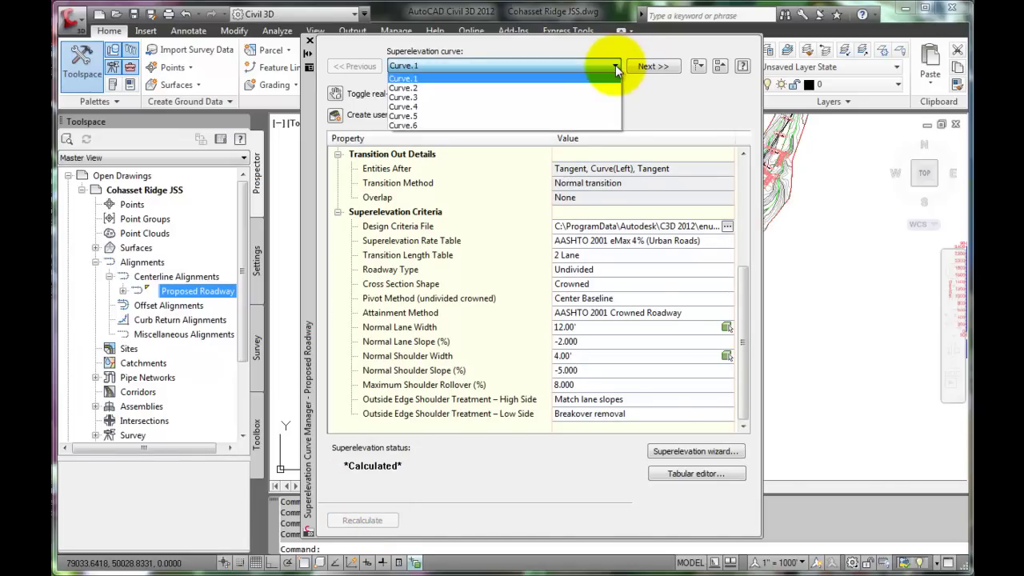
left_click(615, 65)
Step: Review Curve.2 through Curve.6, then close the Superelevation Curve Manager
left_click(645, 66)
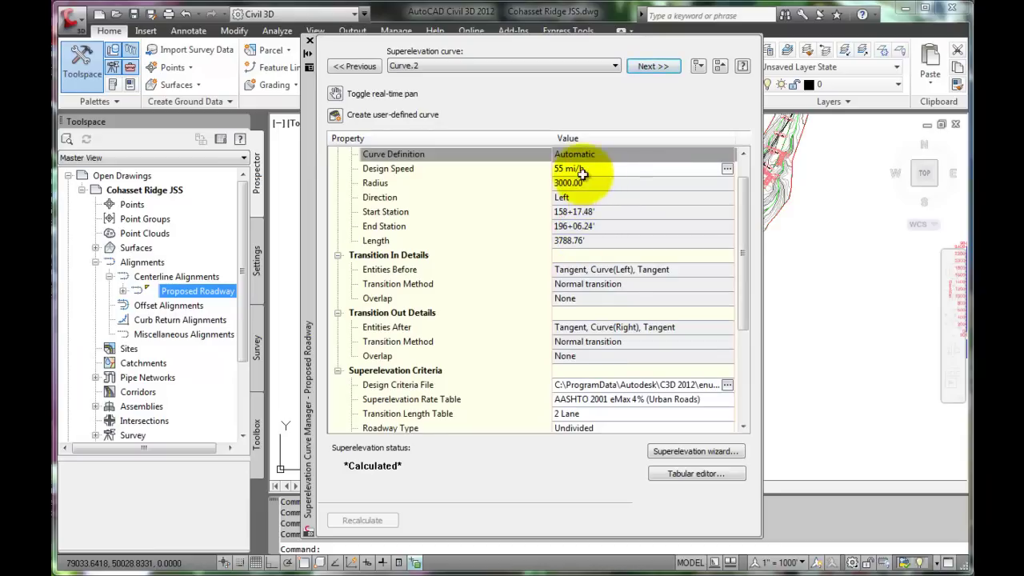
left_click(651, 66)
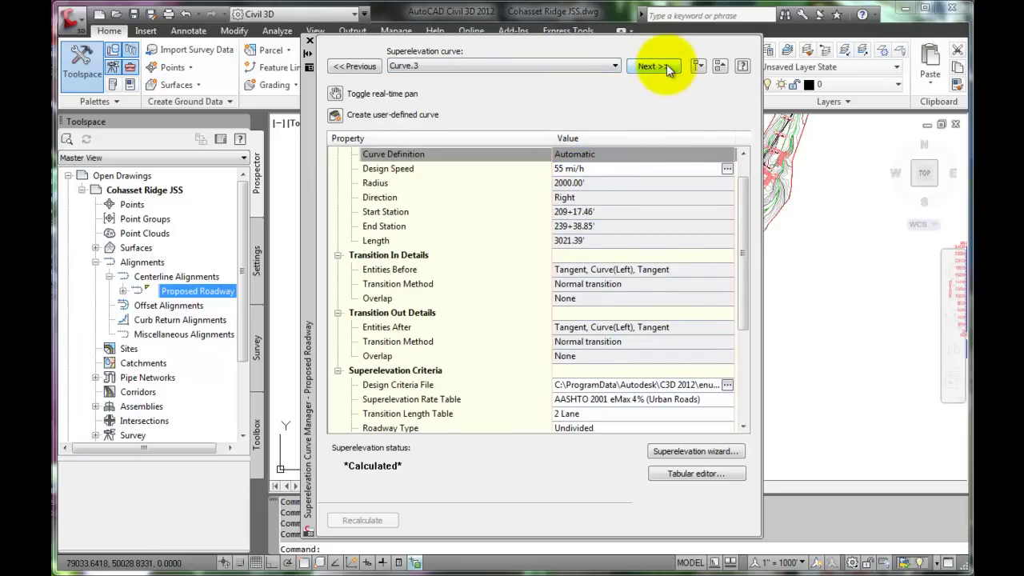
left_click(651, 66)
left_click(650, 66)
left_click(650, 66)
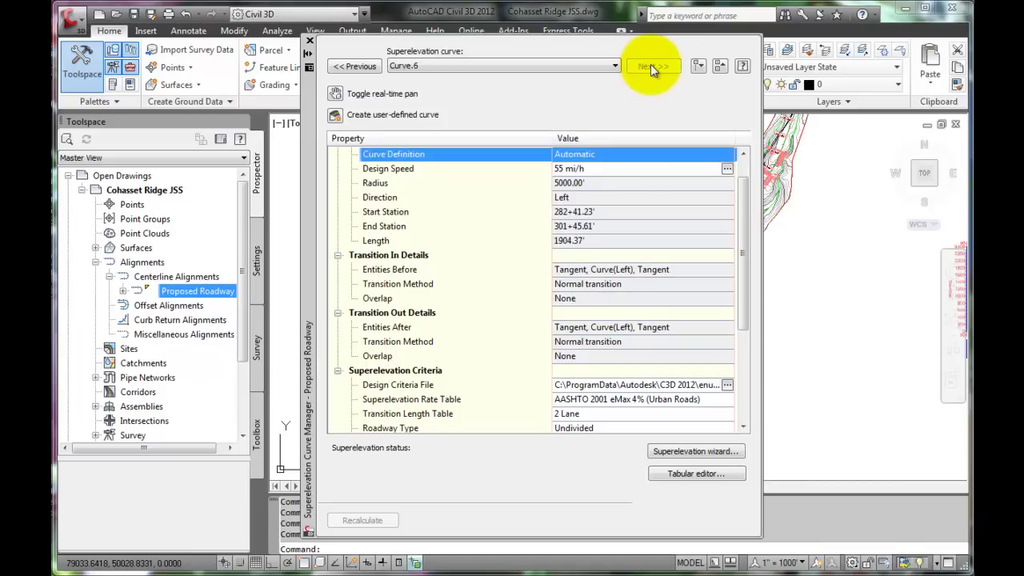
left_click(310, 40)
Step: Save the drawing
scroll(663, 370, "down", 3)
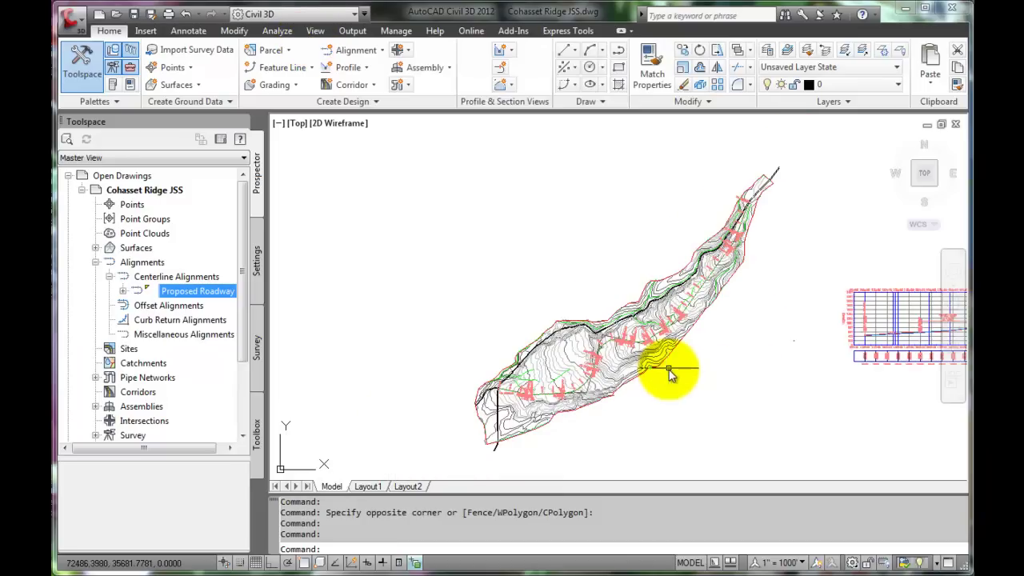
middle_click_drag(685, 339, 565, 344)
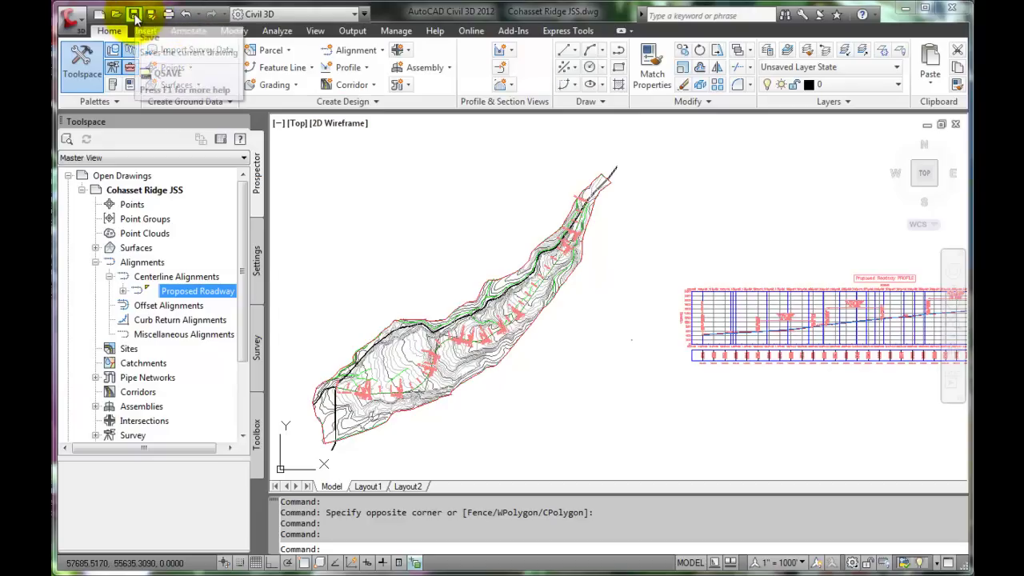
left_click(134, 14)
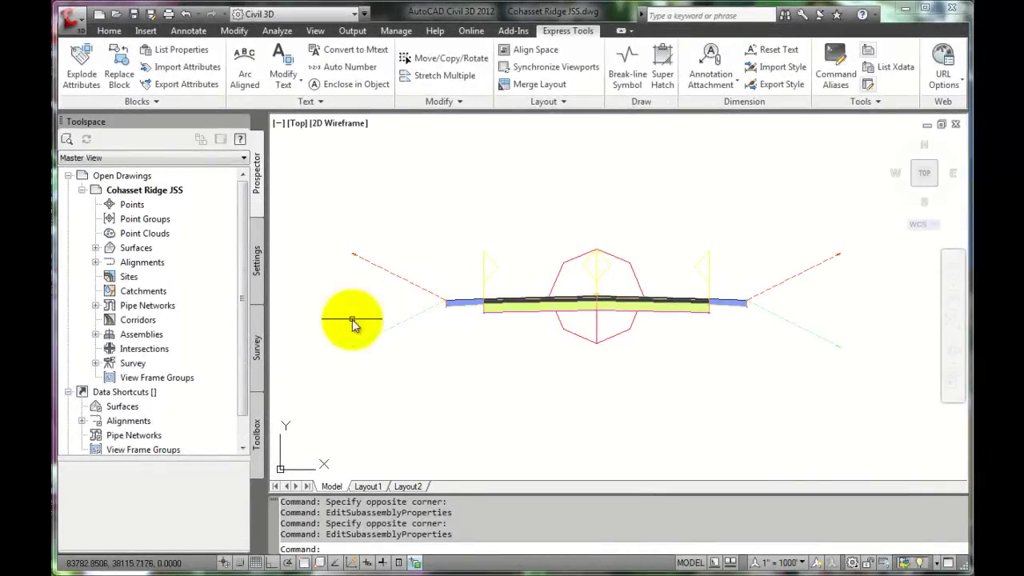
Step: Expand Assemblies to Rural 24W-4SH-2-1DL in Prospector and zoom to its cross-section
left_click(95, 334)
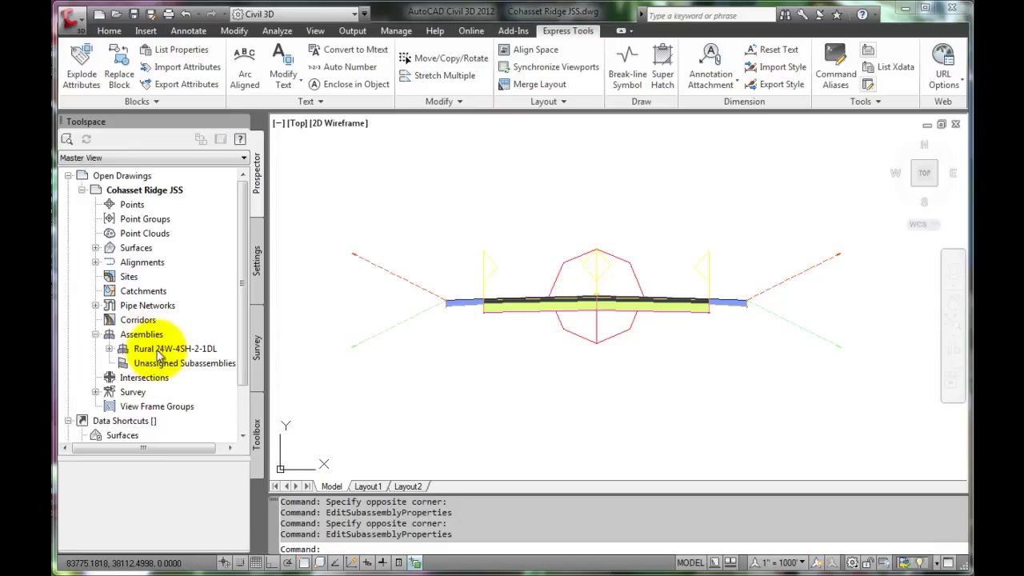
left_click(109, 349)
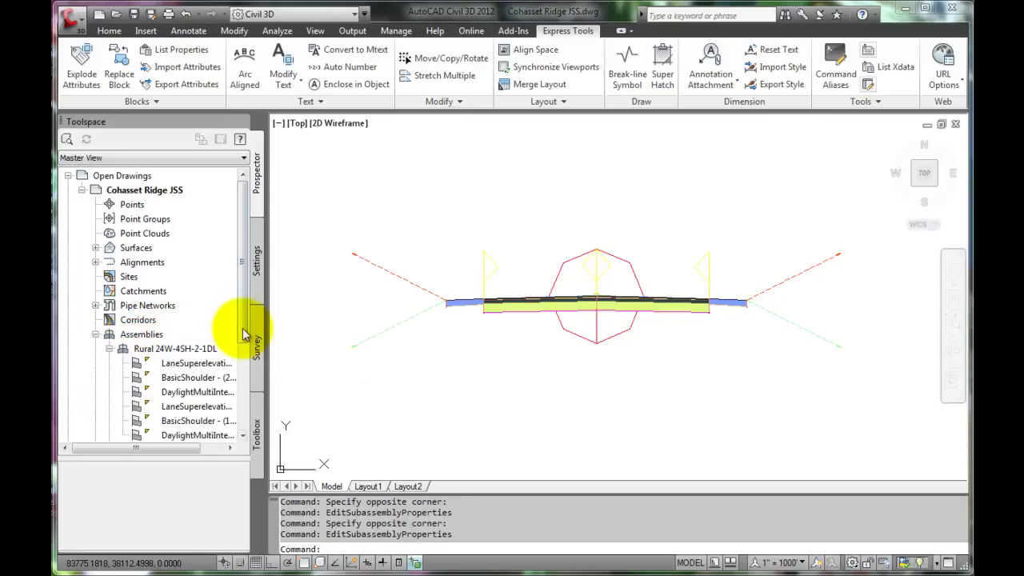
scroll(243, 336, "down", 1)
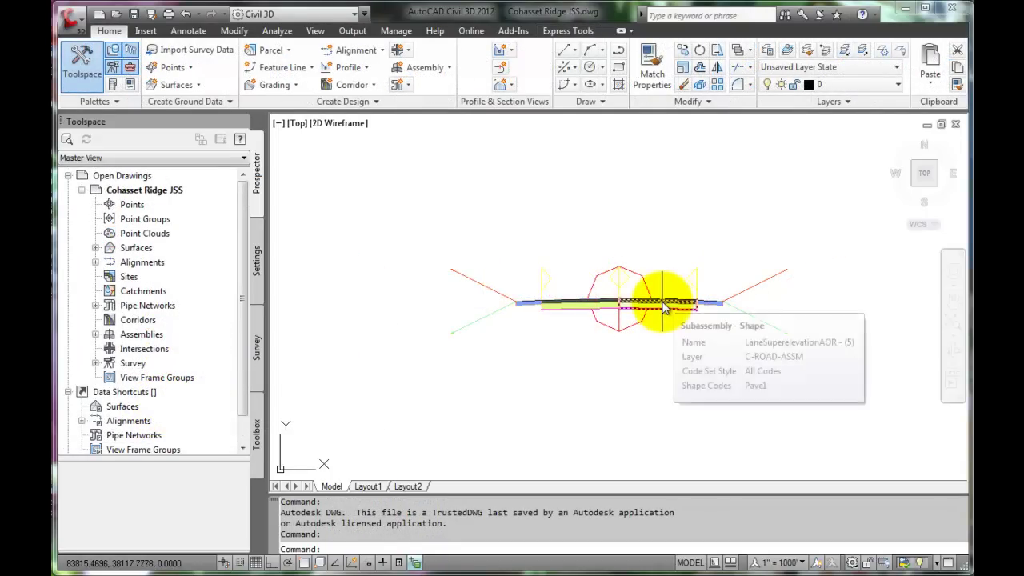
Step: Set the right LaneSuperelevationAOR subassembly's Use Superelevation parameter to Right Lane Outside
left_click(662, 308)
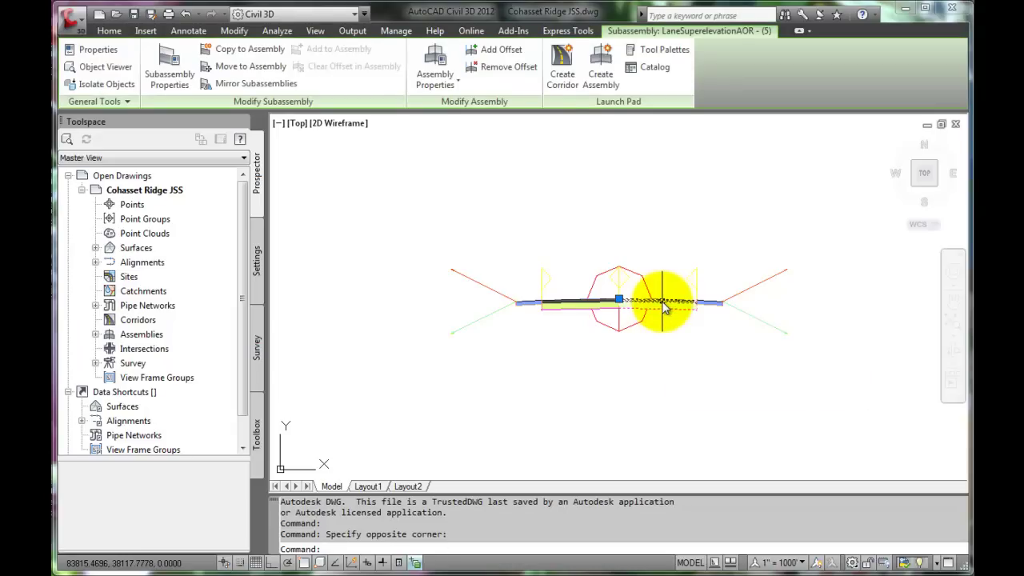
right_click(663, 307)
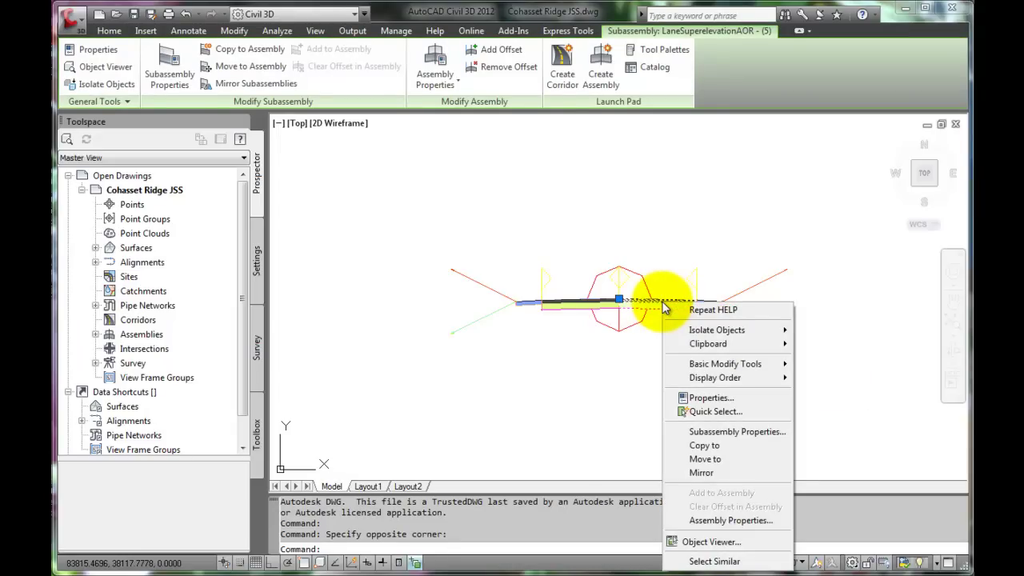
left_click(724, 431)
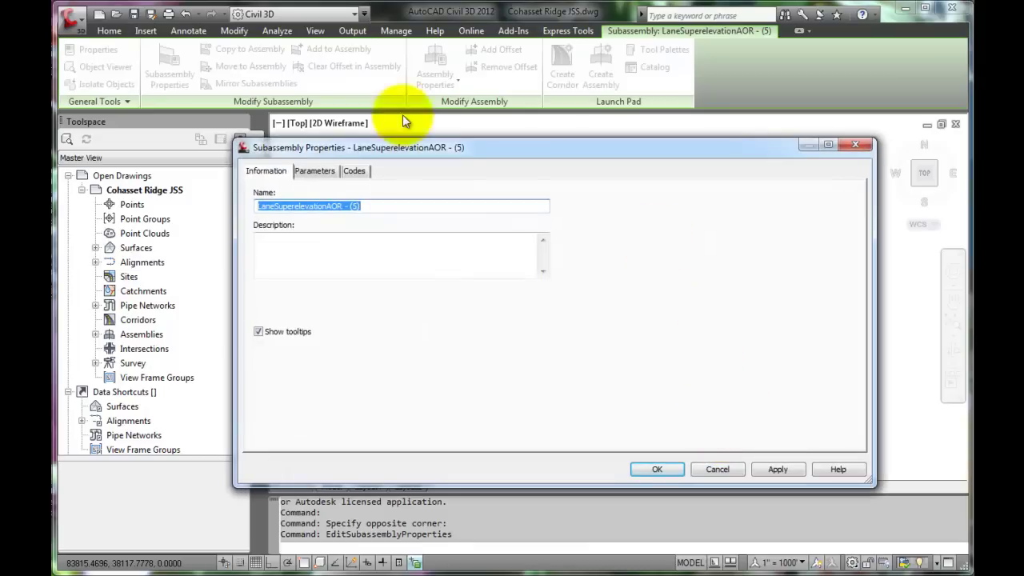
left_click(322, 173)
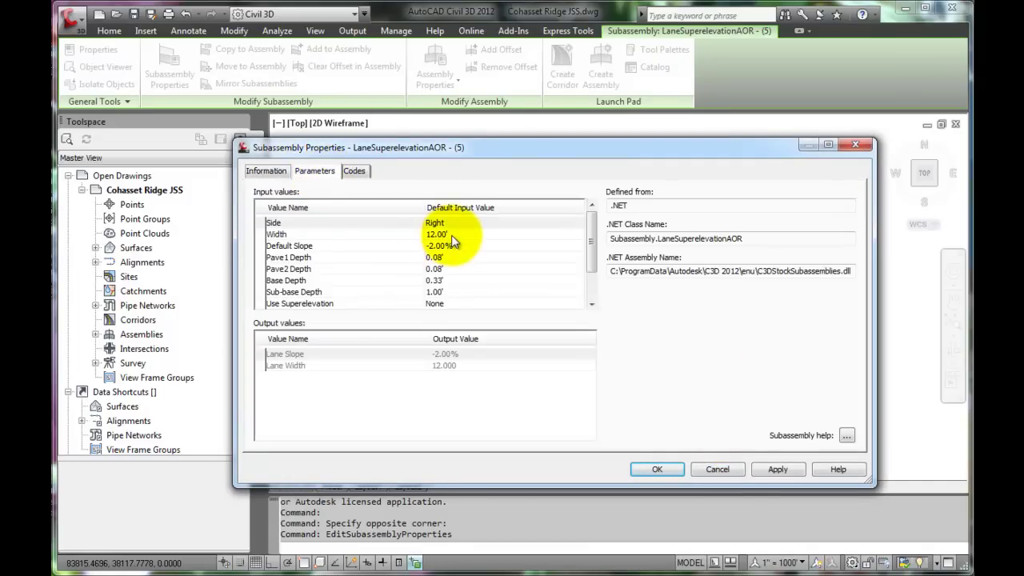
left_click_drag(592, 251, 589, 287)
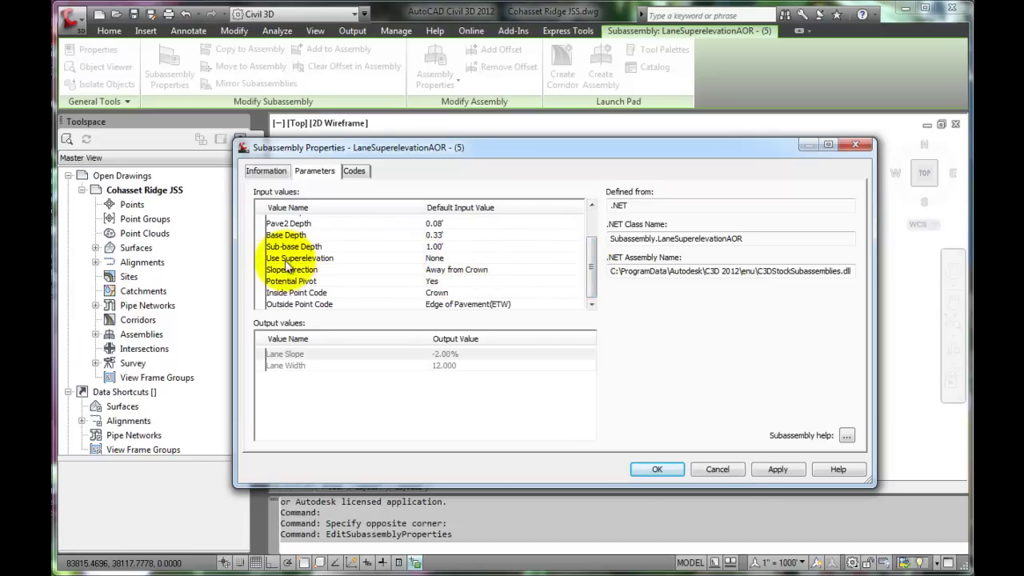
left_click(443, 258)
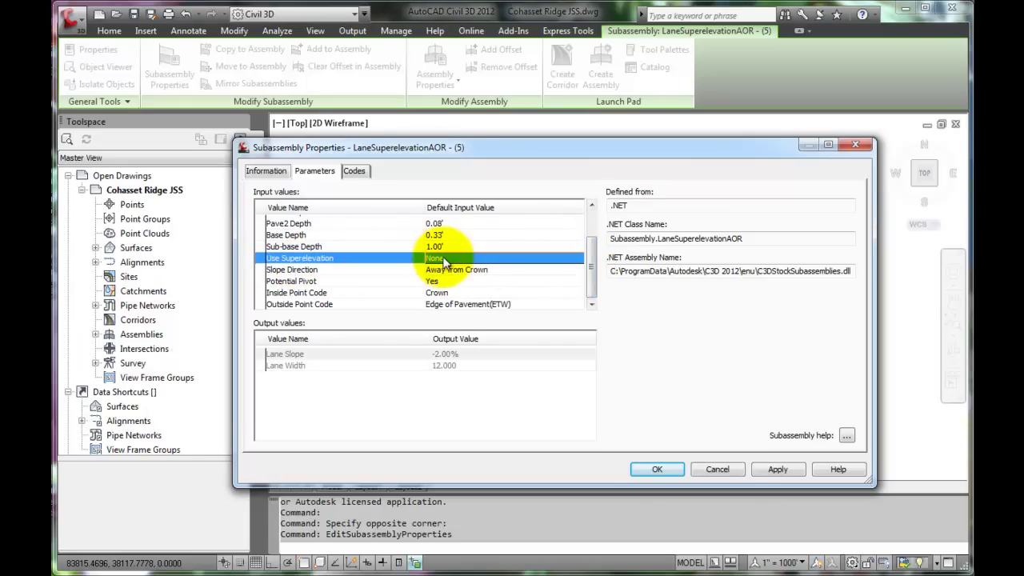
left_click(444, 260)
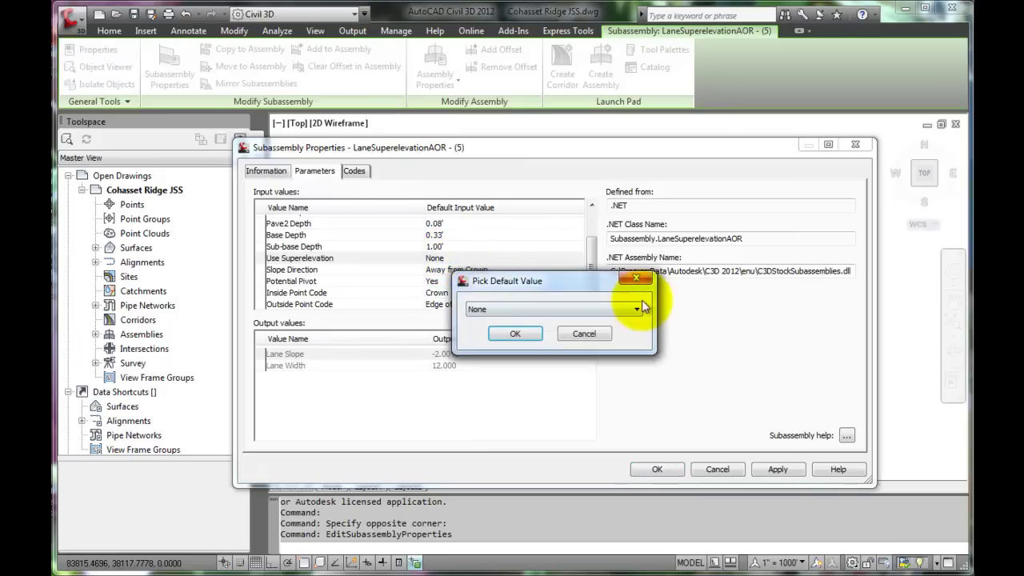
left_click(636, 309)
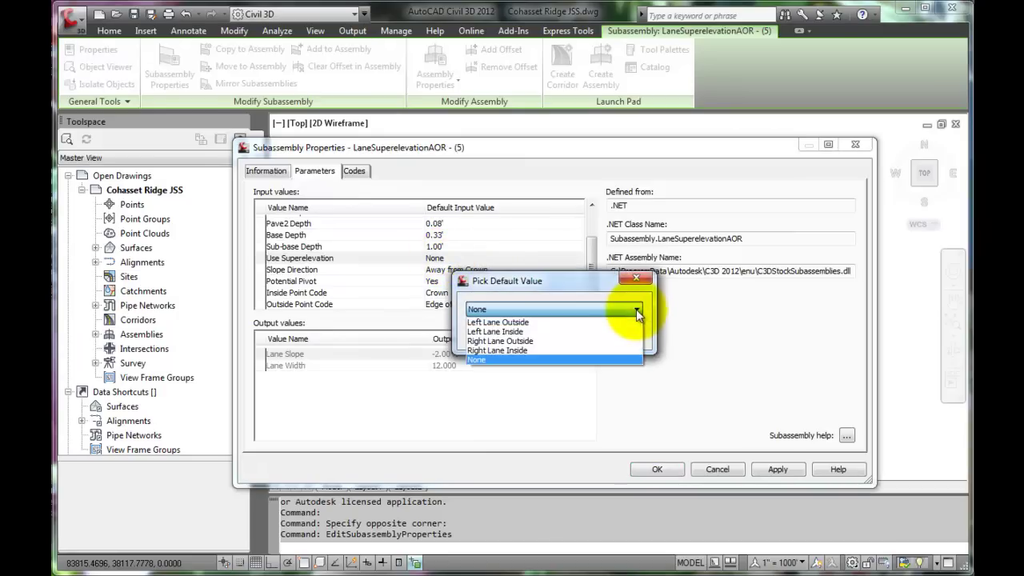
left_click(507, 341)
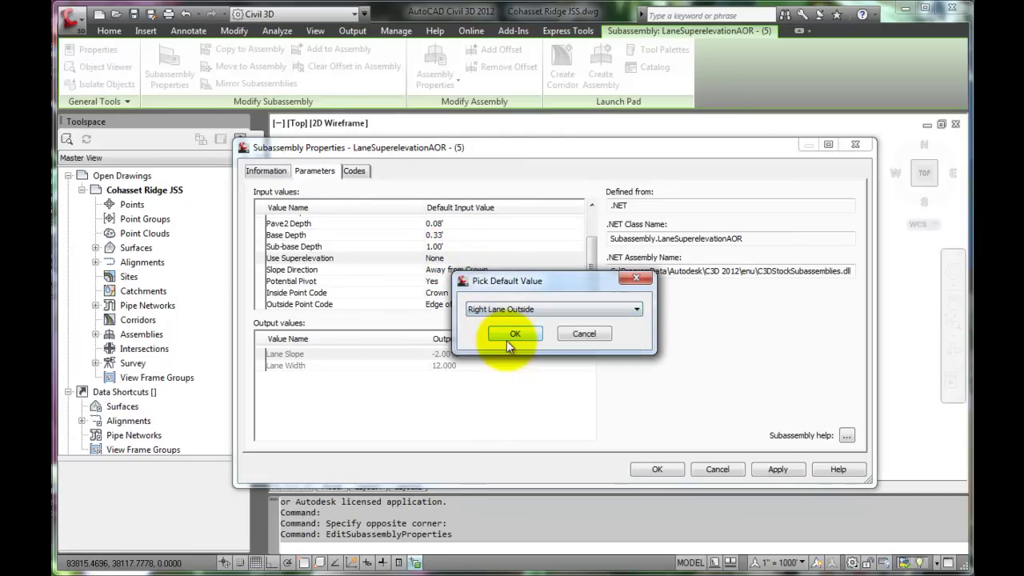
left_click(515, 335)
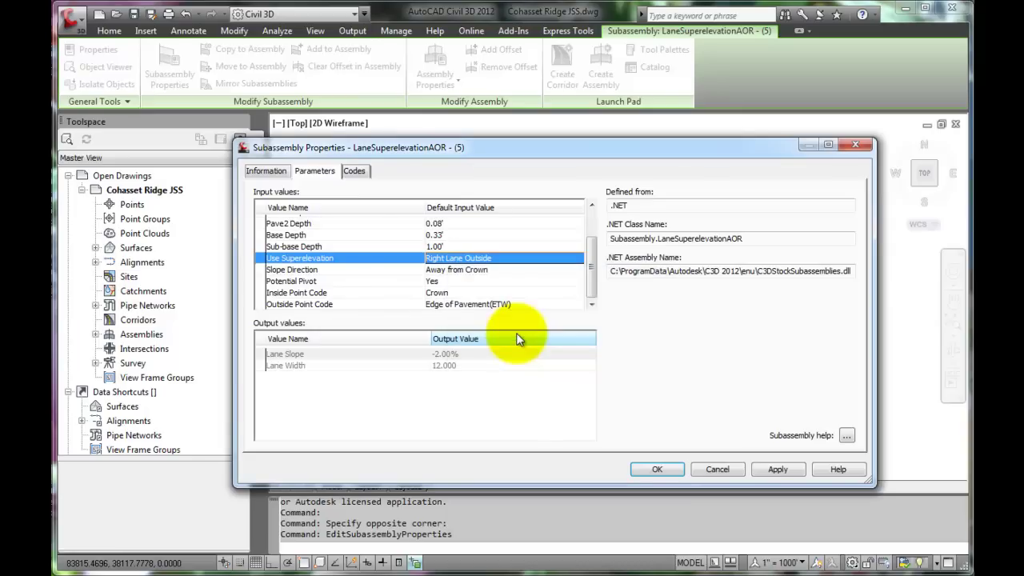
left_click(769, 468)
left_click(651, 470)
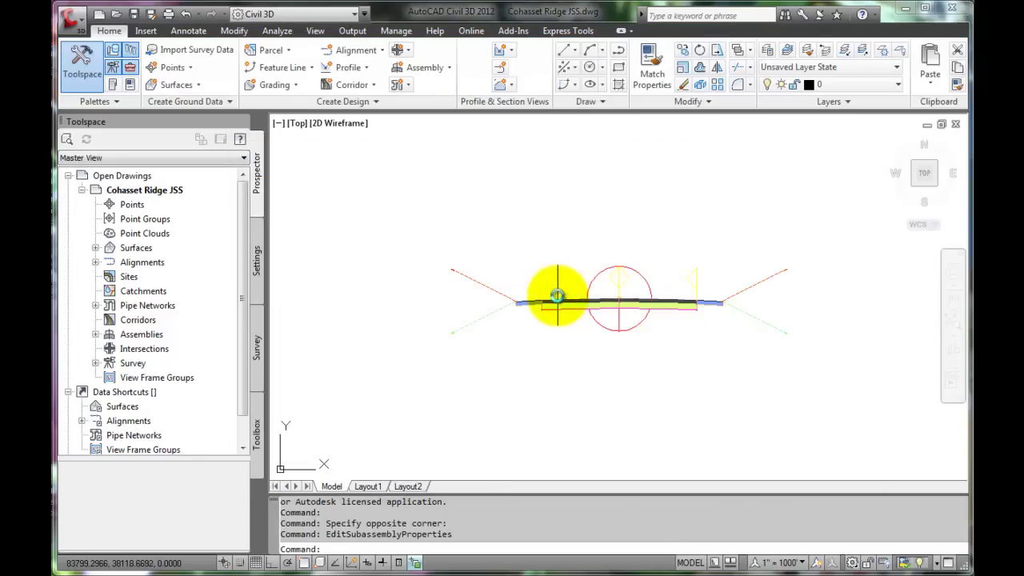
Step: Set the left LaneSuperelevationAOR subassembly's Use Superelevation parameter to Left Lane Outside
left_click(562, 301)
right_click(564, 308)
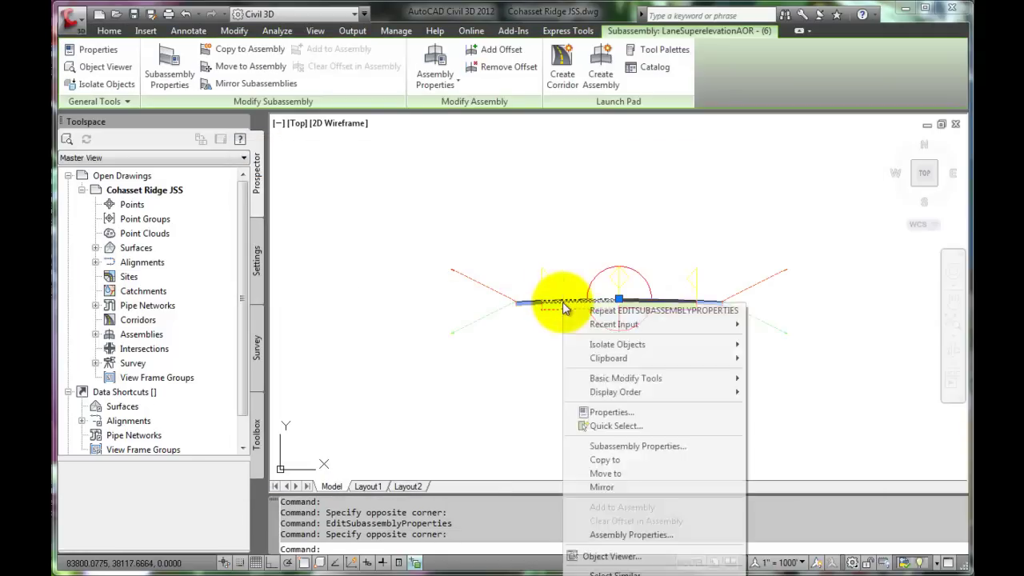
left_click(622, 449)
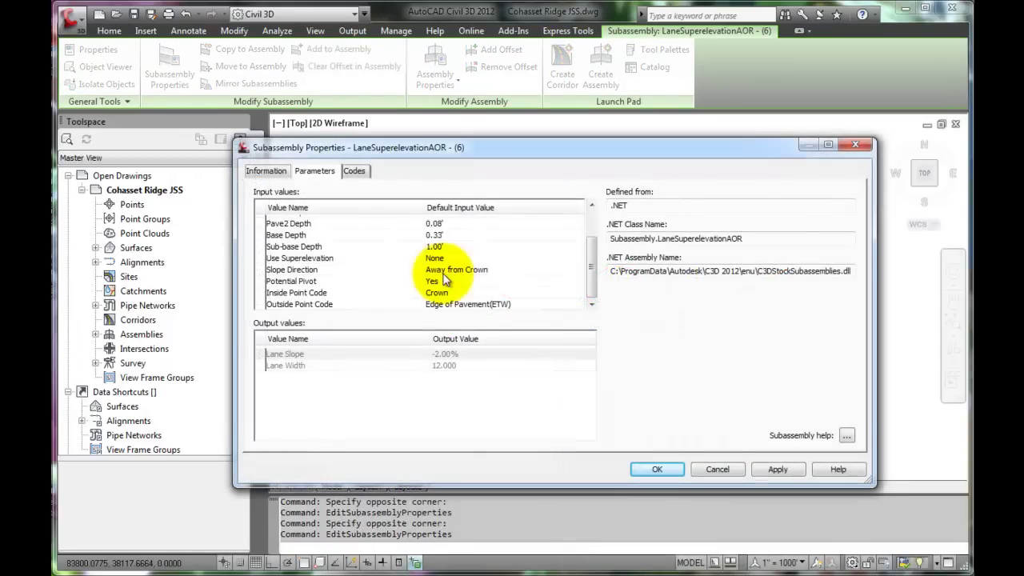
double_click(435, 259)
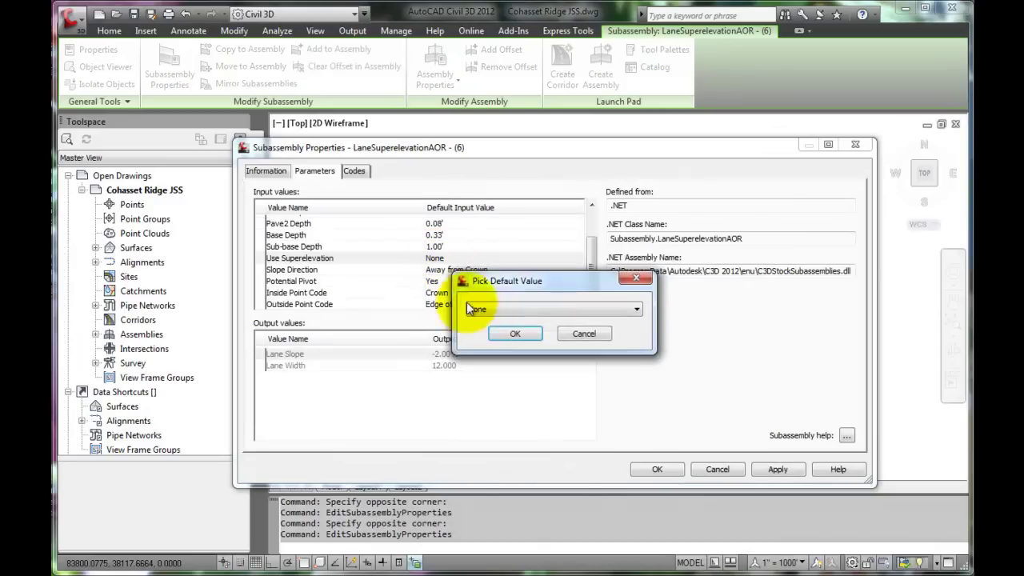
left_click(637, 311)
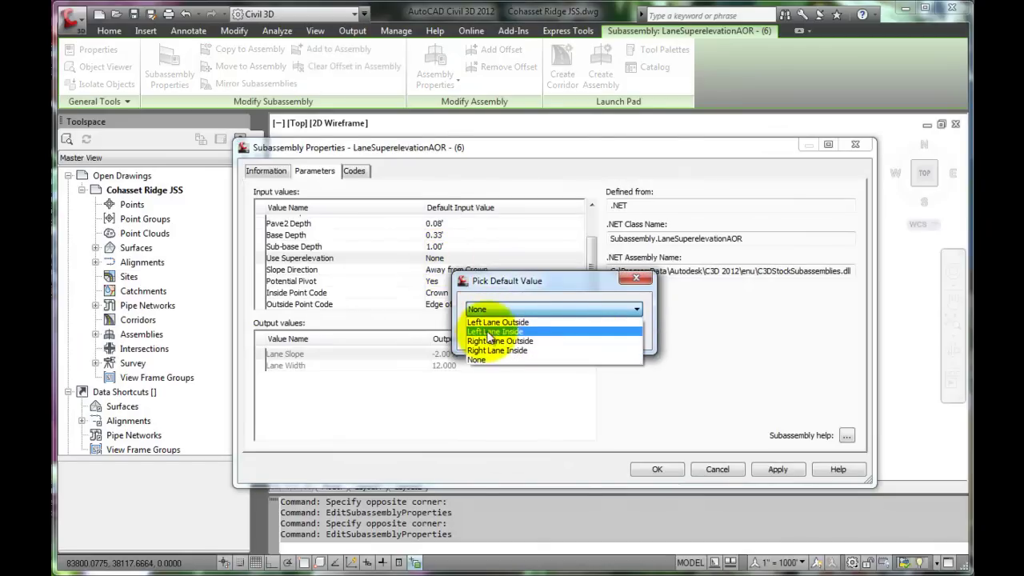
scroll(491, 339, "up", 1)
left_click(495, 321)
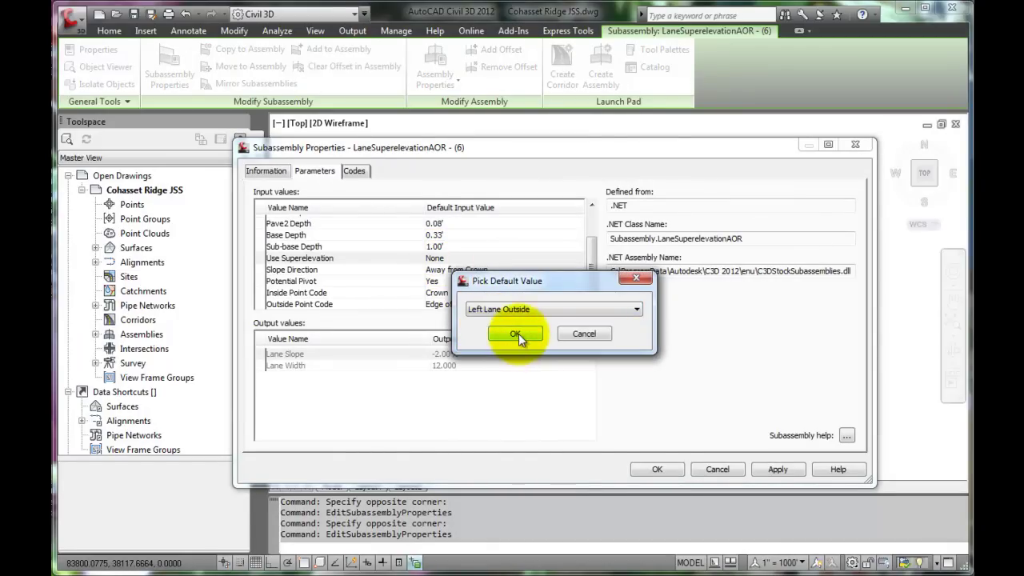
left_click(517, 333)
left_click(762, 464)
left_click(661, 468)
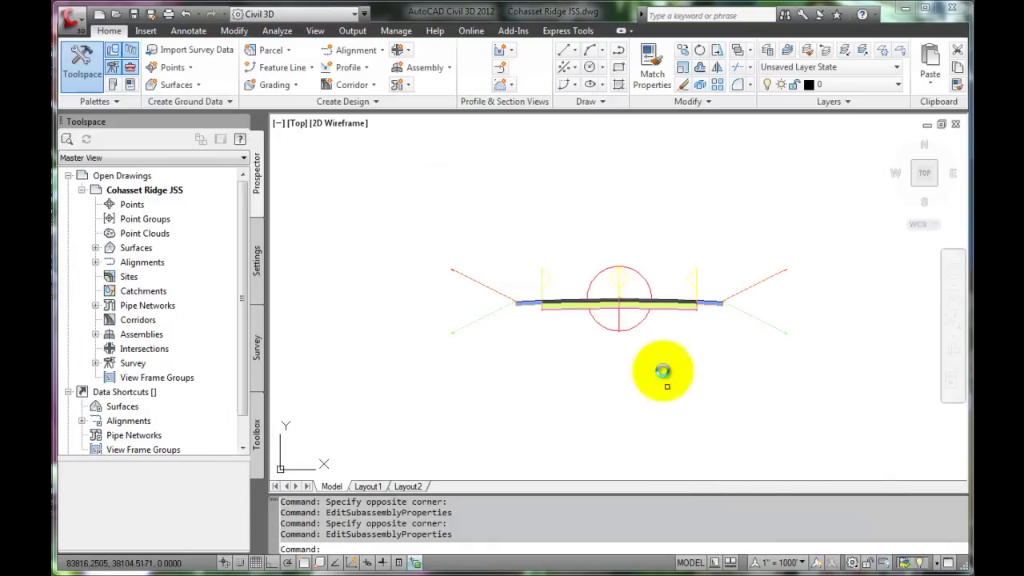
Step: Open superelevation editing for the Proposed Roadway alignment from Prospector
left_click(95, 262)
left_click(110, 277)
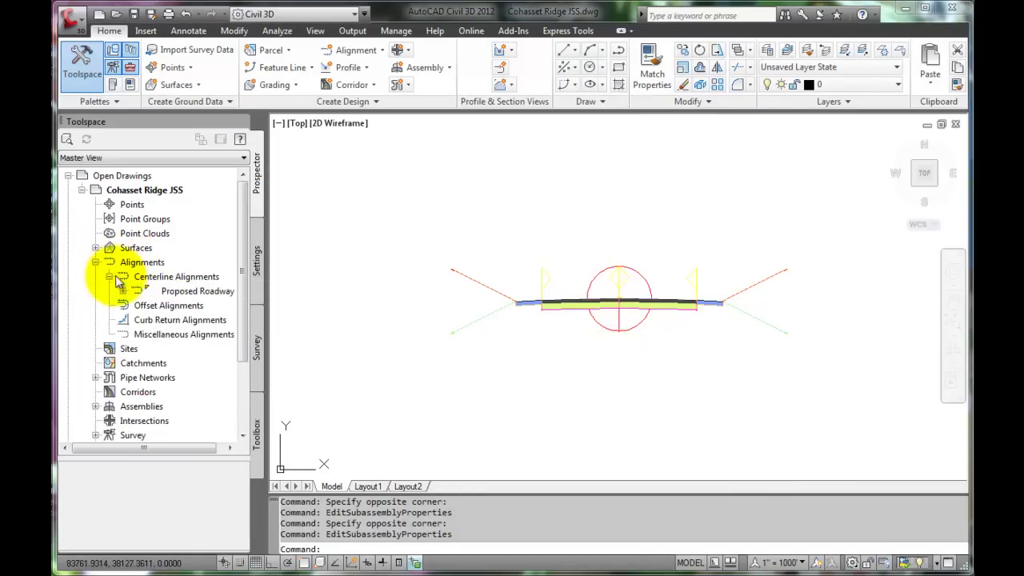
left_click(194, 292)
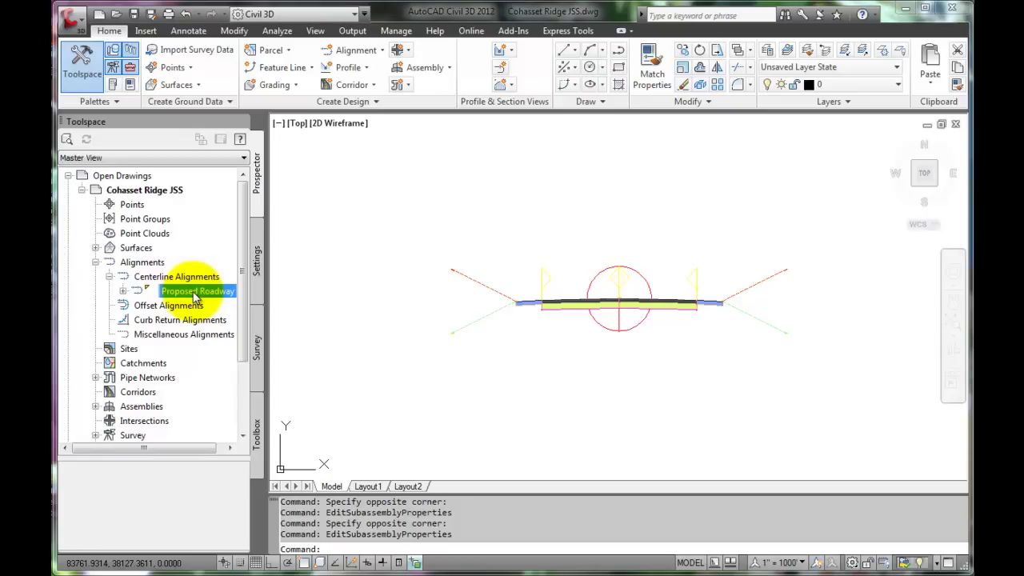
right_click(195, 294)
left_click(260, 329)
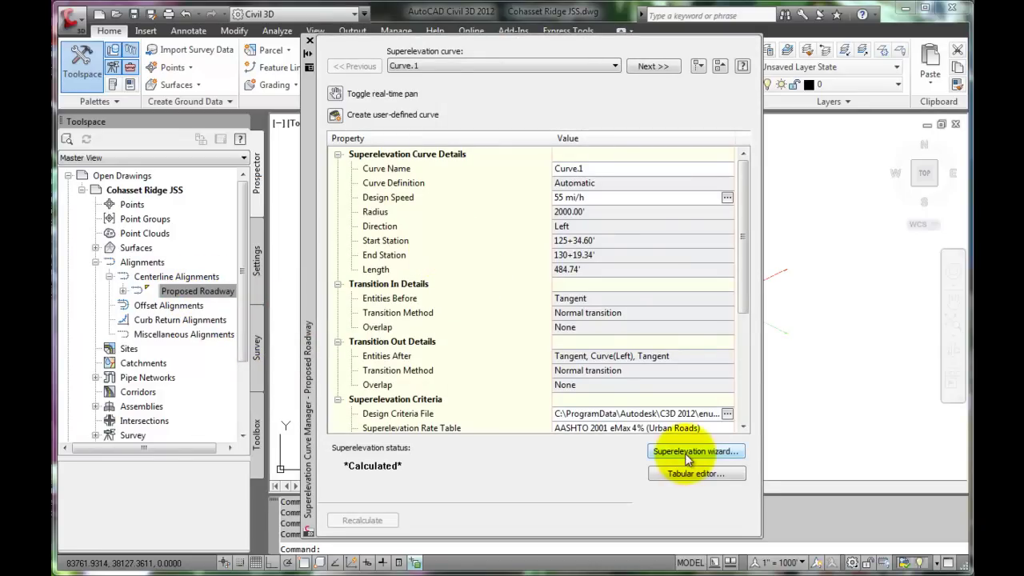
Step: Run the superelevation wizard on all six curves of the entire alignment, then close the Curve Manager
left_click(686, 453)
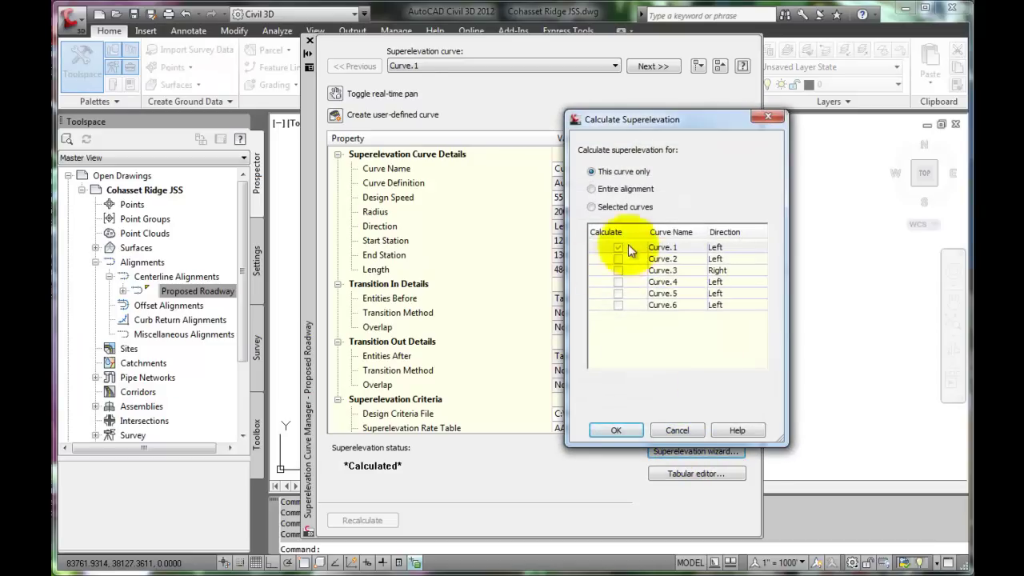
left_click(592, 189)
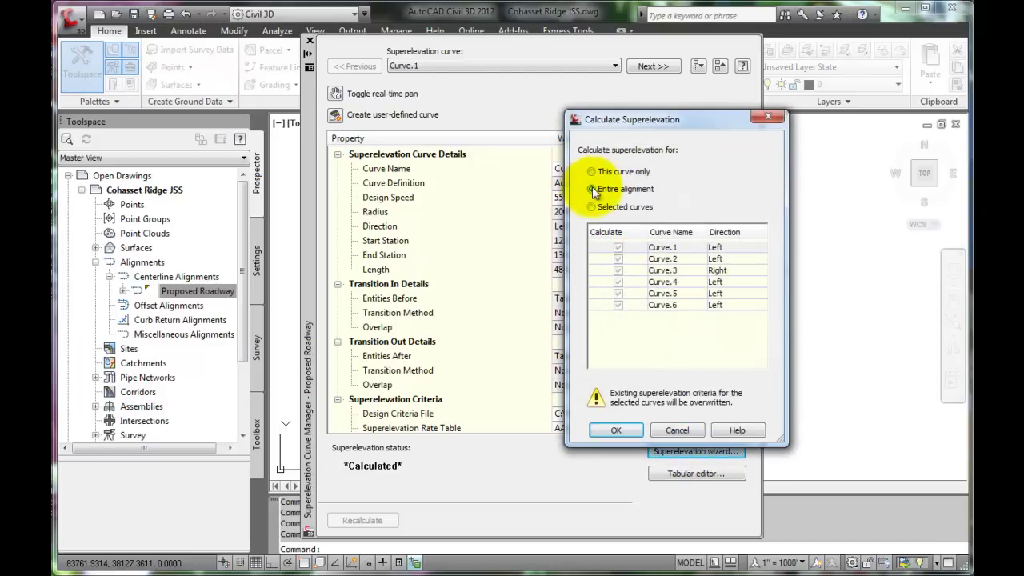
left_click(618, 429)
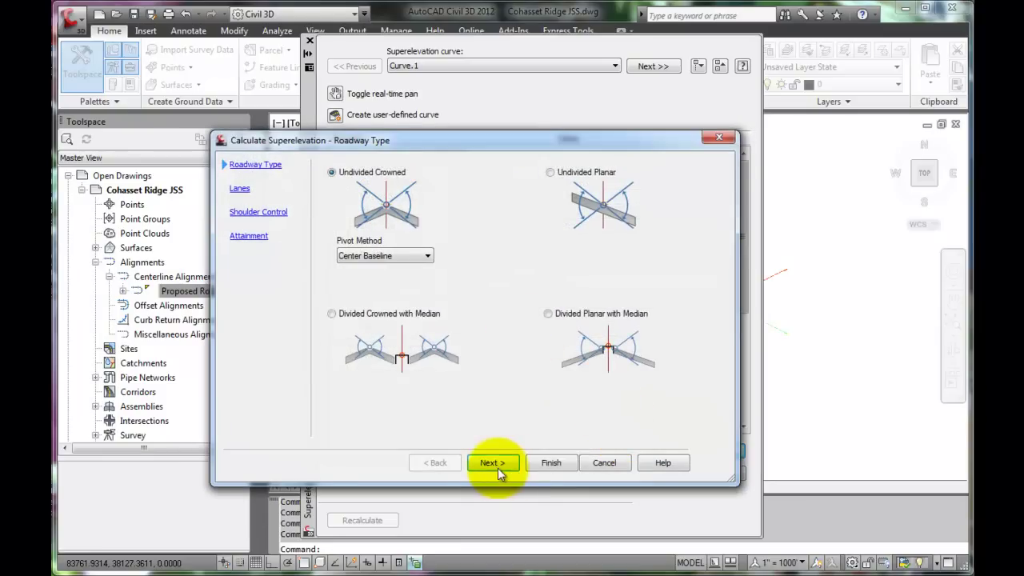
left_click(492, 462)
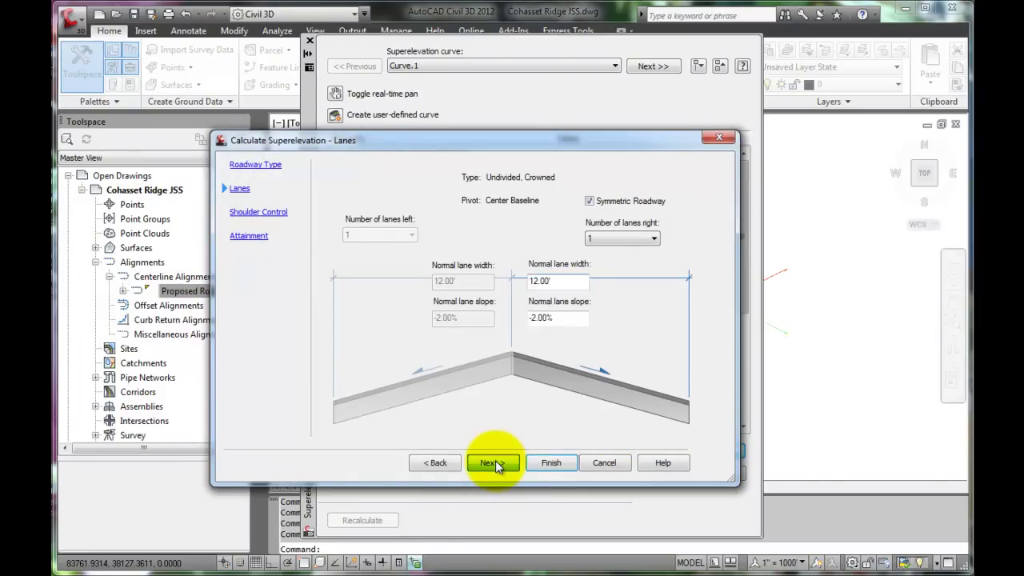
left_click(491, 462)
left_click(492, 462)
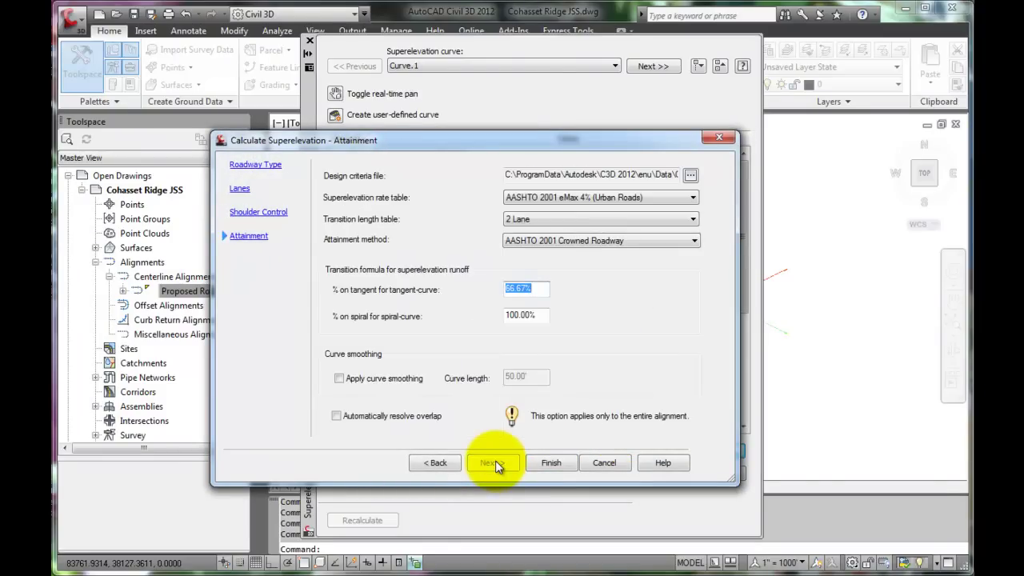
left_click(549, 462)
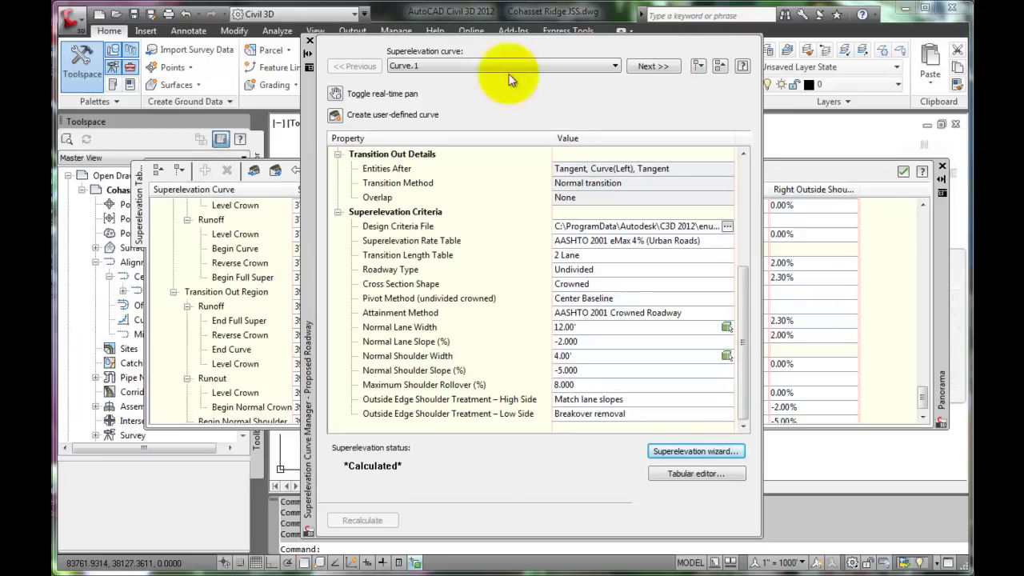
left_click(308, 41)
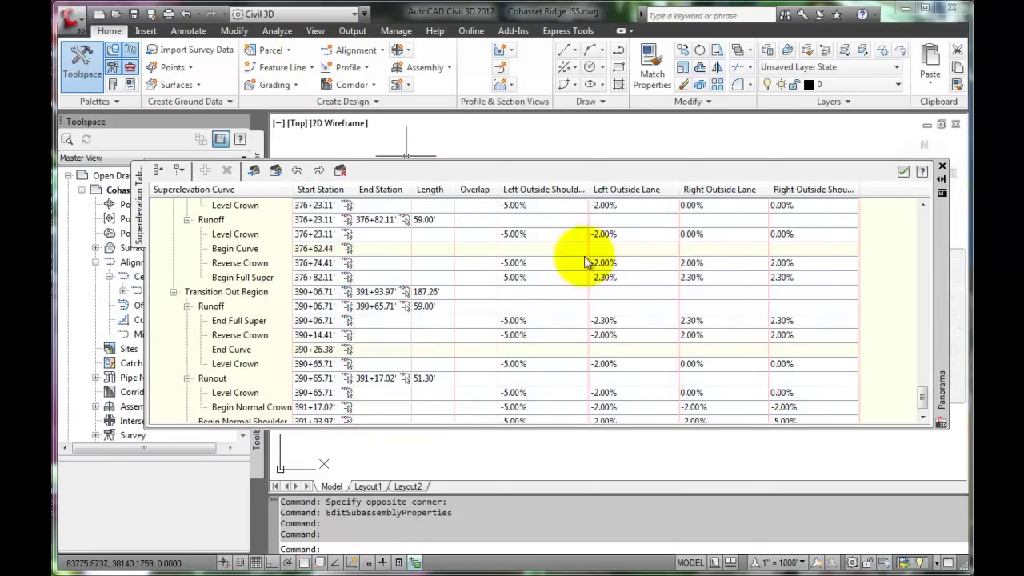